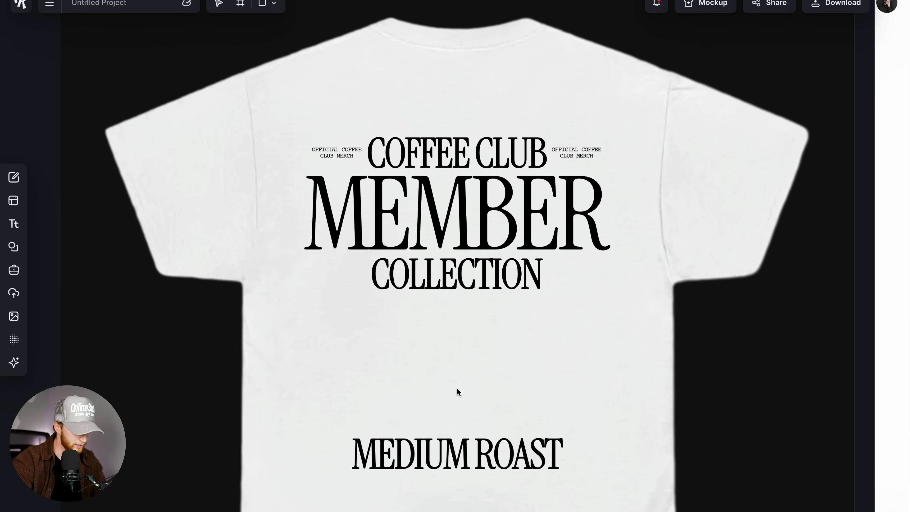
Search the elements library for "COFFEE DOODLE" and add the thin line-drawn coffee cup character to the shirt design
{"action": "left_click", "coordinate": [13, 246]}
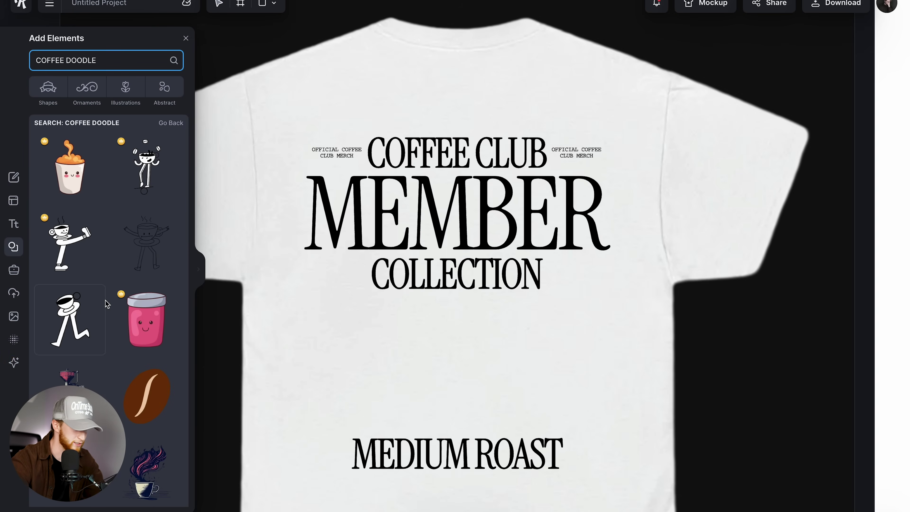
{"action": "scroll", "coordinate": [107, 303], "scroll_direction": "down", "scroll_amount": 10}
{"action": "scroll", "coordinate": [107, 304], "scroll_direction": "up", "scroll_amount": 10}
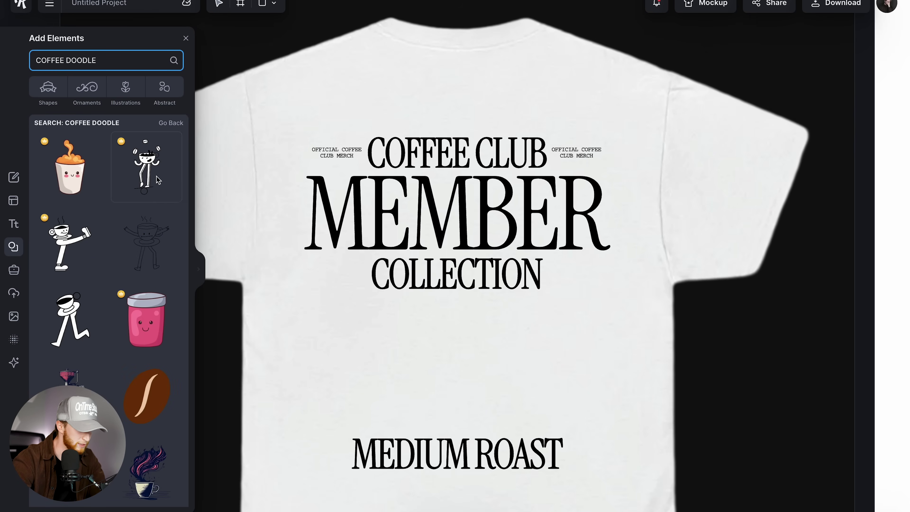
{"action": "left_click", "coordinate": [154, 247]}
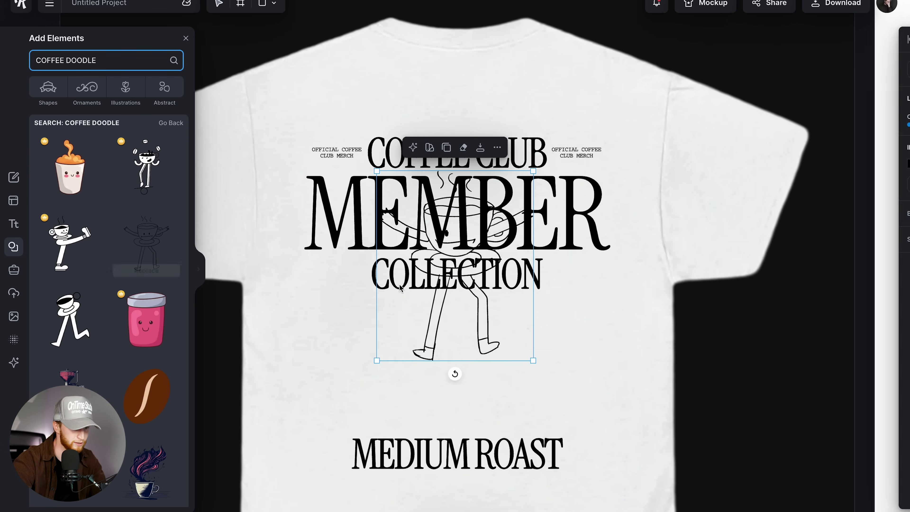
Scale the coffee cup character down and place it below COLLECTION, shifting the MEDIUM ROAST text slightly lower to fit it
{"action": "left_click_drag", "start_coordinate": [512, 352], "coordinate": [498, 334]}
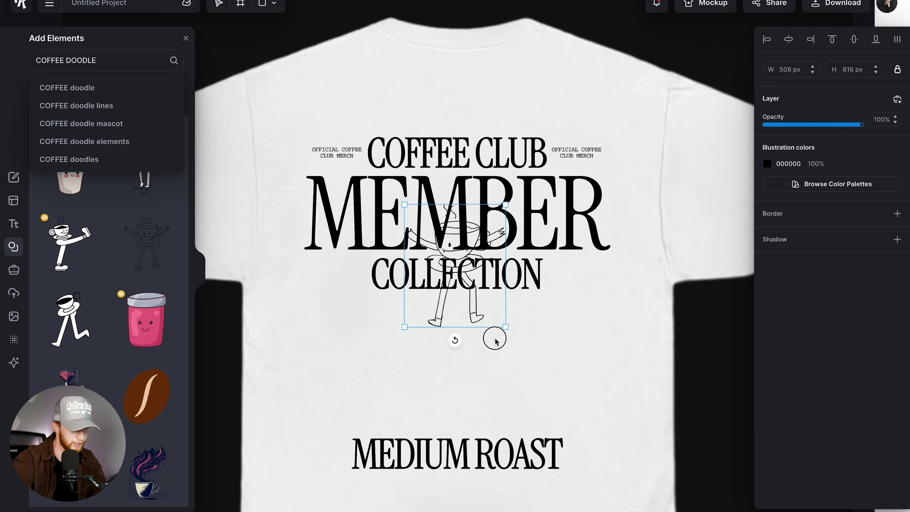
{"action": "left_click", "coordinate": [185, 37]}
{"action": "left_click_drag", "start_coordinate": [455, 273], "coordinate": [455, 362]}
{"action": "mouse_move", "coordinate": [506, 416]}
{"action": "left_mouse_down"}
{"action": "mouse_move", "coordinate": [501, 428]}
{"action": "mouse_move", "coordinate": [513, 430]}
{"action": "left_mouse_up"}
{"action": "left_click", "coordinate": [397, 353]}
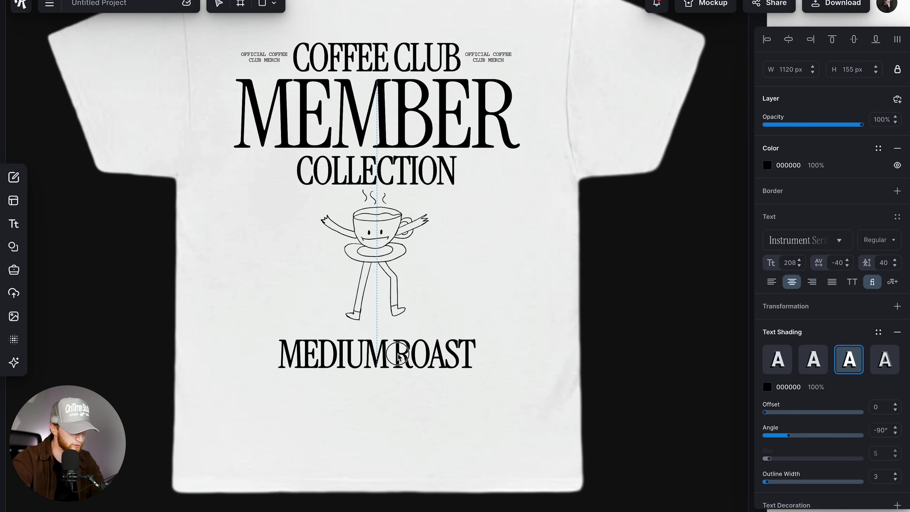
Enlarge the coffee cup character to about 662 by 802 px and nudge it down between COLLECTION and MEDIUM ROAST
{"action": "left_click", "coordinate": [398, 293]}
{"action": "left_click_drag", "start_coordinate": [429, 321], "coordinate": [436, 329]}
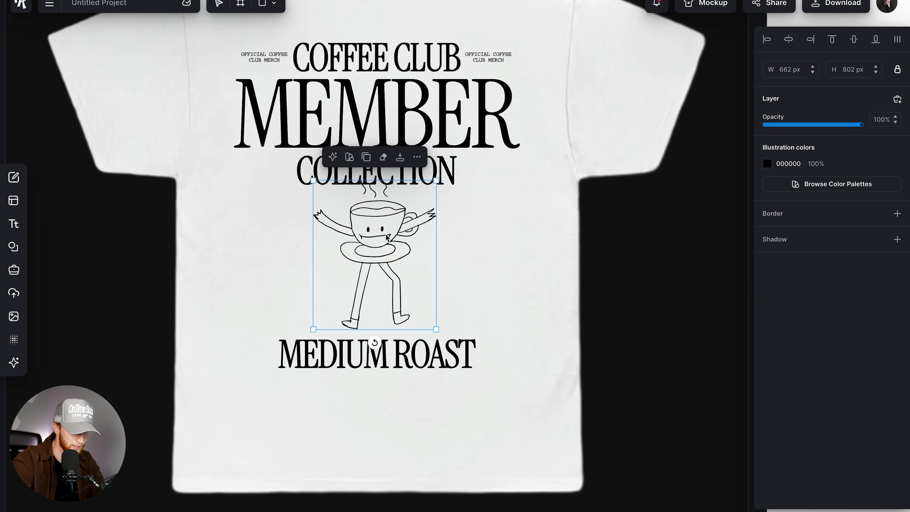
{"action": "left_click_drag", "start_coordinate": [383, 232], "coordinate": [384, 239]}
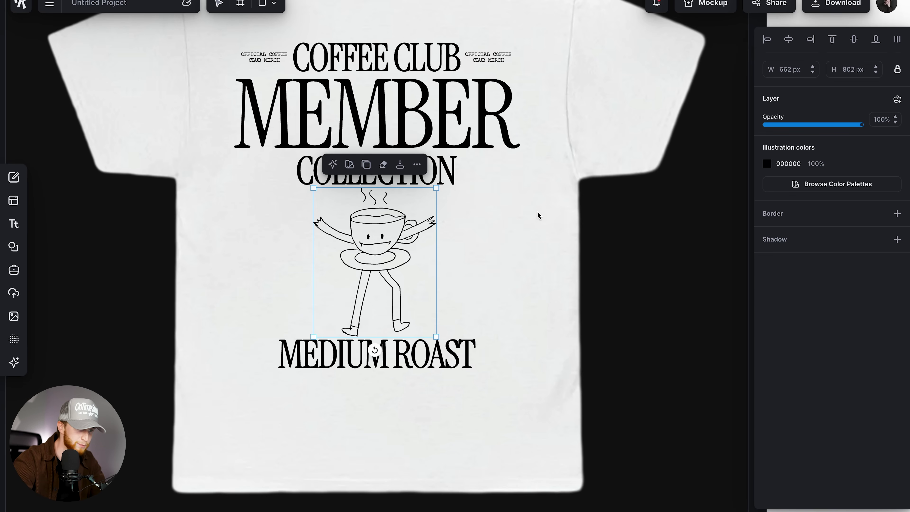
{"action": "left_click", "coordinate": [509, 232]}
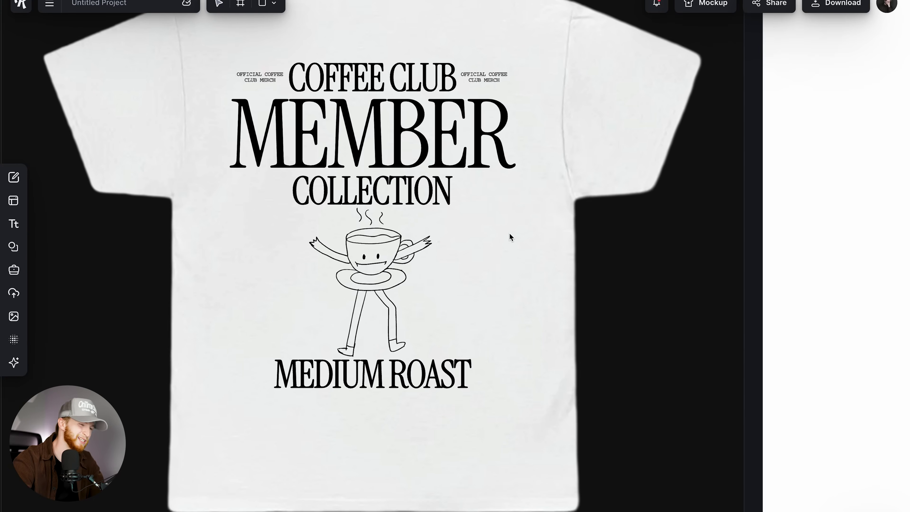
Try a black border with a weight of 2.60 on the coffee cup character, and remove it again
{"action": "left_click", "coordinate": [376, 258]}
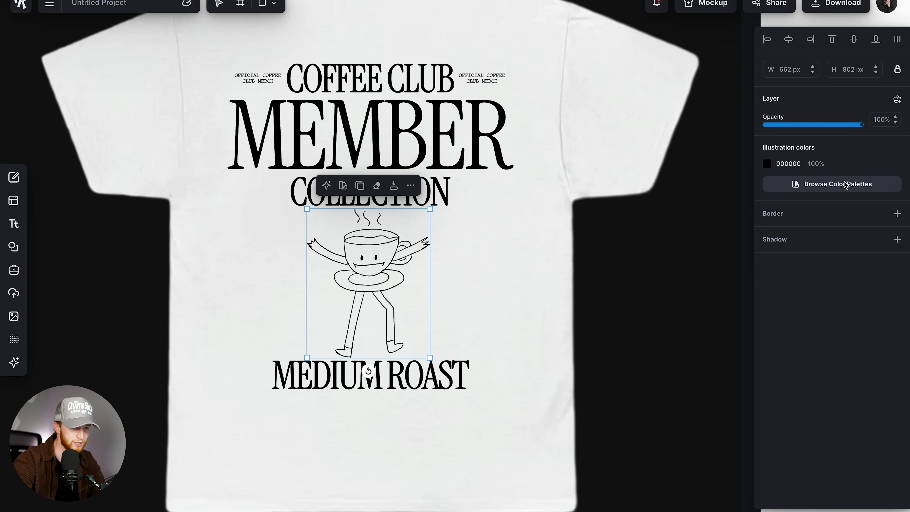
{"action": "left_click", "coordinate": [897, 214]}
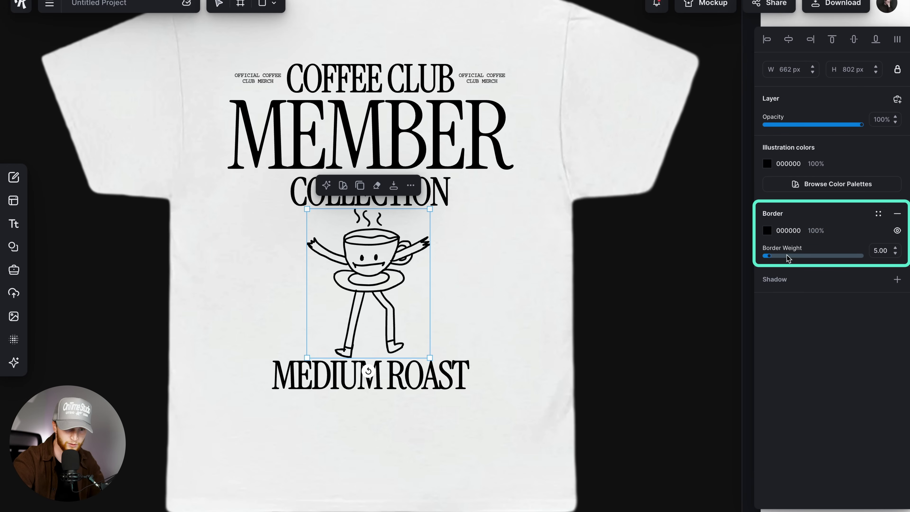
{"action": "left_click_drag", "start_coordinate": [771, 259], "coordinate": [767, 258]}
{"action": "left_click", "coordinate": [531, 282]}
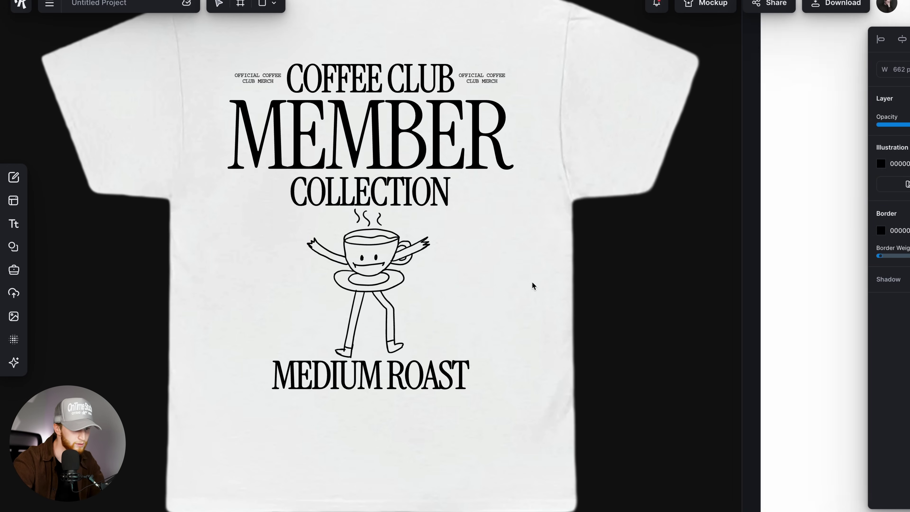
{"action": "left_click", "coordinate": [413, 243]}
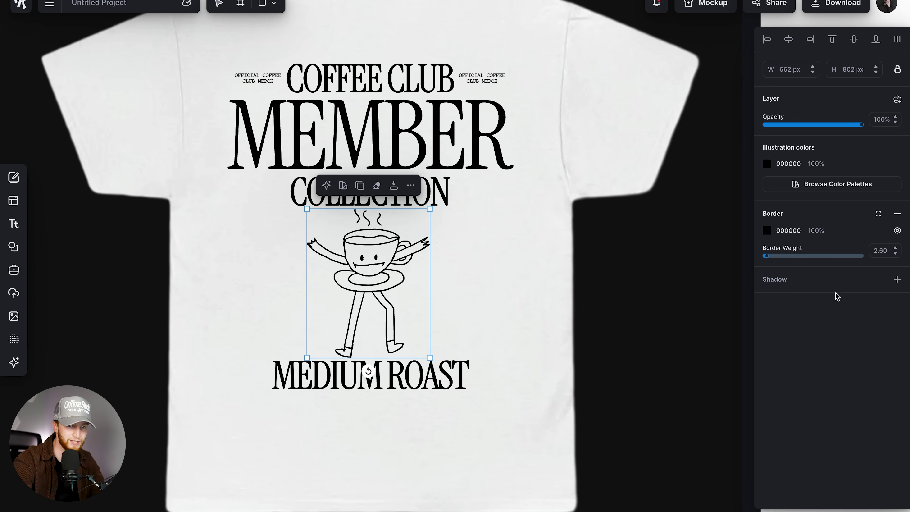
{"action": "left_click", "coordinate": [897, 214]}
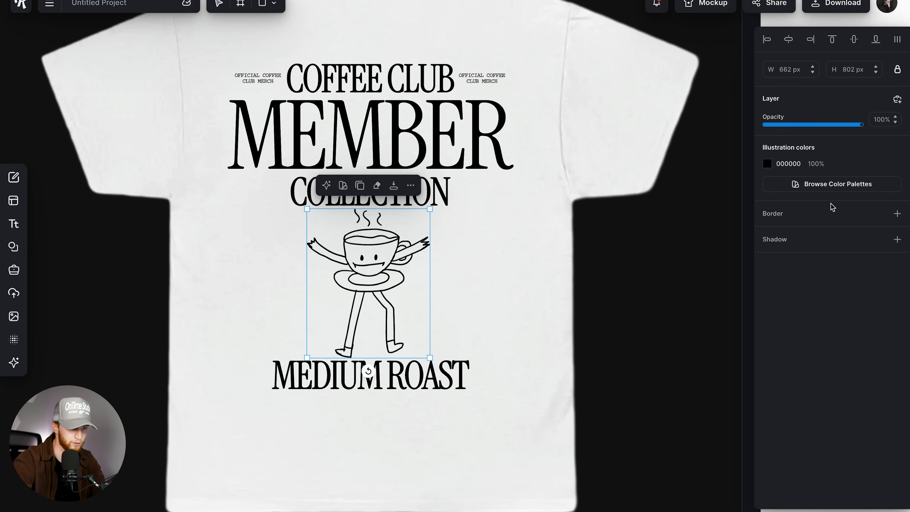
Add a black border with a weight of about 2.9 to the coffee cup character
{"action": "left_click", "coordinate": [827, 214]}
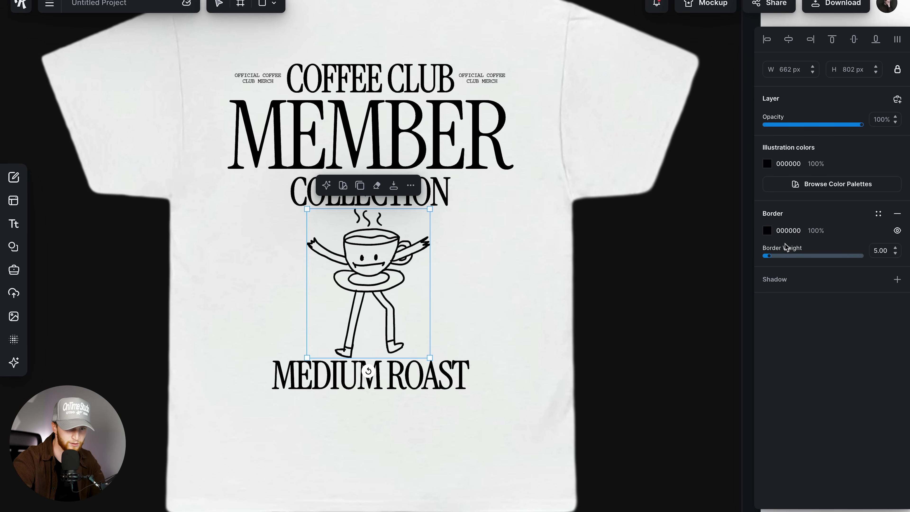
{"action": "left_click_drag", "start_coordinate": [772, 258], "coordinate": [768, 257]}
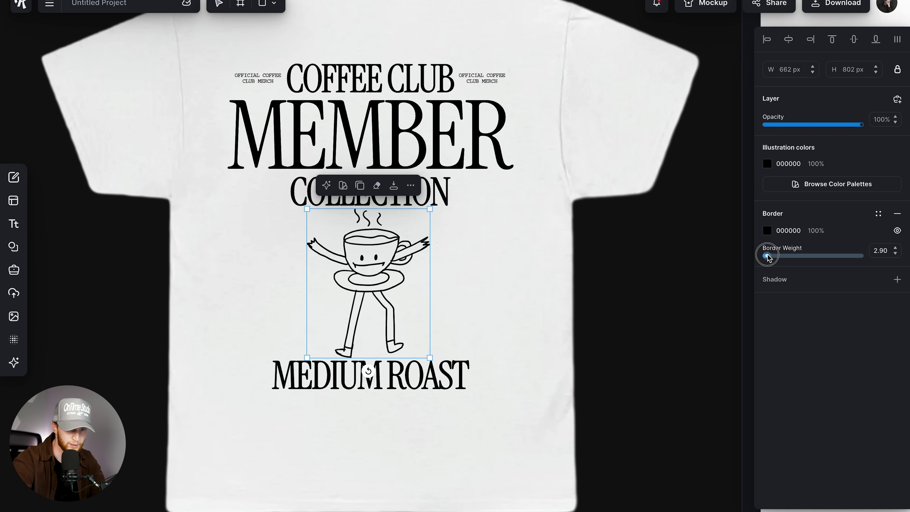
{"action": "left_click", "coordinate": [527, 301]}
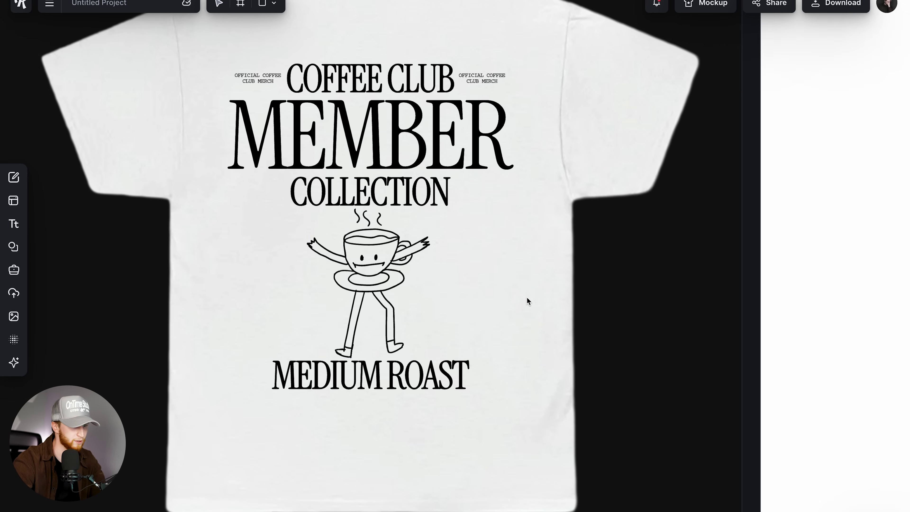
Duplicate the blank T-shirt image from Artboard 1 and place the copy in the middle of Artboard 2
{"action": "scroll", "coordinate": [527, 298], "scroll_direction": "down", "scroll_amount": 5}
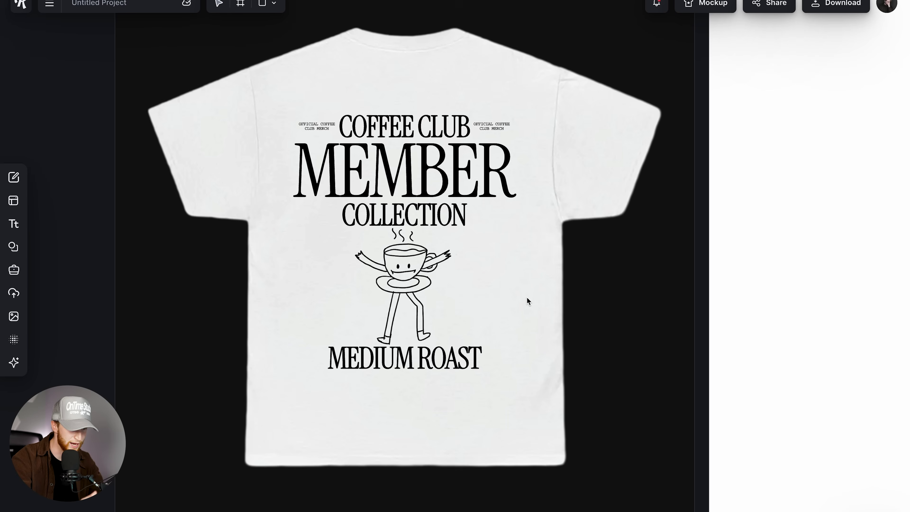
{"action": "left_click", "coordinate": [412, 269]}
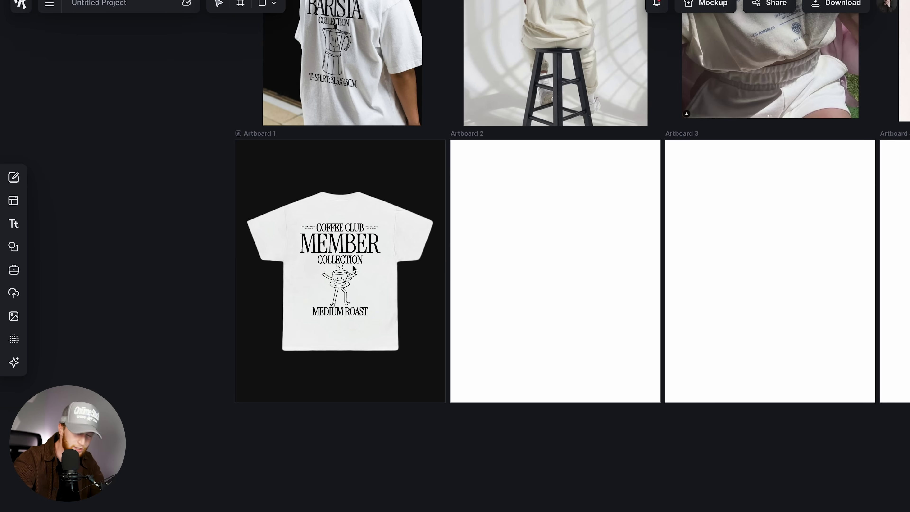
{"action": "scroll", "coordinate": [438, 265], "scroll_direction": "up", "scroll_amount": 5}
{"action": "scroll", "coordinate": [439, 265], "scroll_direction": "right", "scroll_amount": 5}
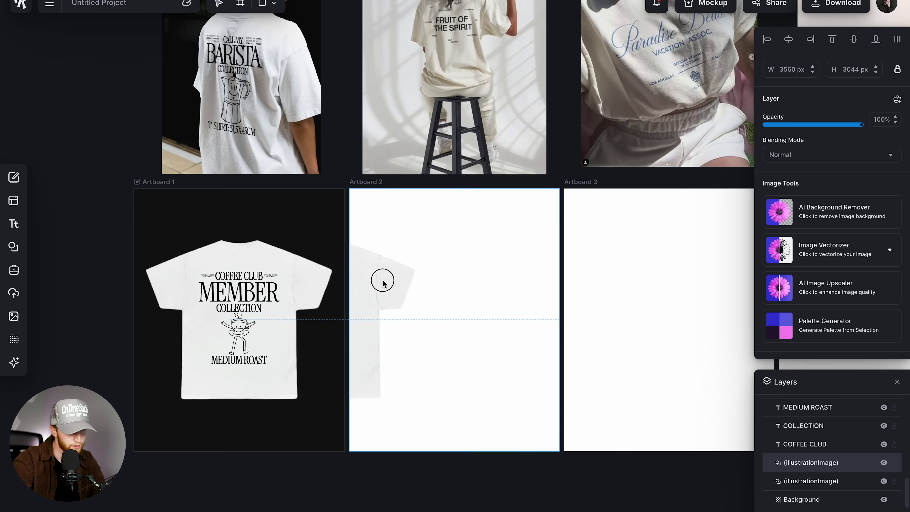
{"action": "left_click_drag", "start_coordinate": [380, 279], "coordinate": [515, 297]}
Set the background color of Artboard 2 to 0F0F0F
{"action": "left_click", "coordinate": [369, 181]}
{"action": "left_click", "coordinate": [768, 209]}
{"action": "left_click", "coordinate": [643, 442]}
{"action": "left_click", "coordinate": [604, 418]}
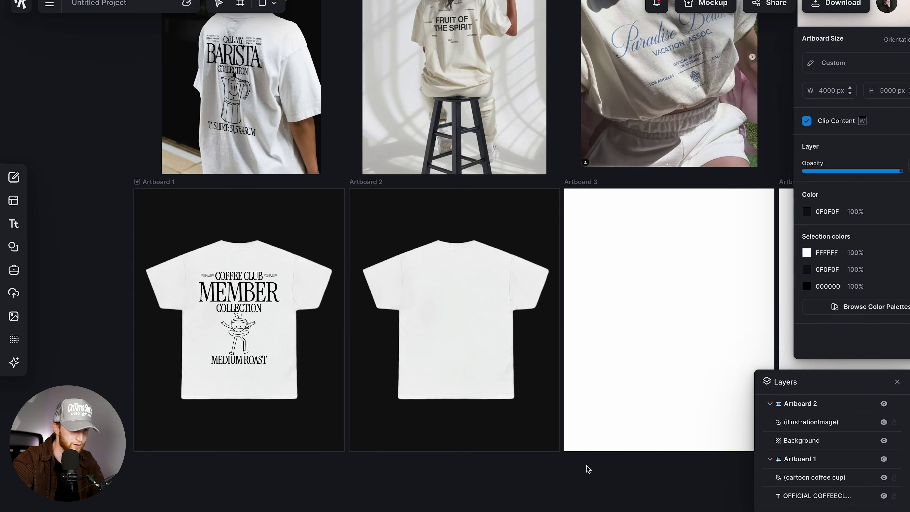
Place further copies of the blank T-shirt on Artboard 3 and beyond, and lock the T-shirt on Artboard 2
{"action": "left_click", "coordinate": [484, 329]}
{"action": "right_click", "coordinate": [484, 331]}
{"action": "left_click", "coordinate": [460, 369]}
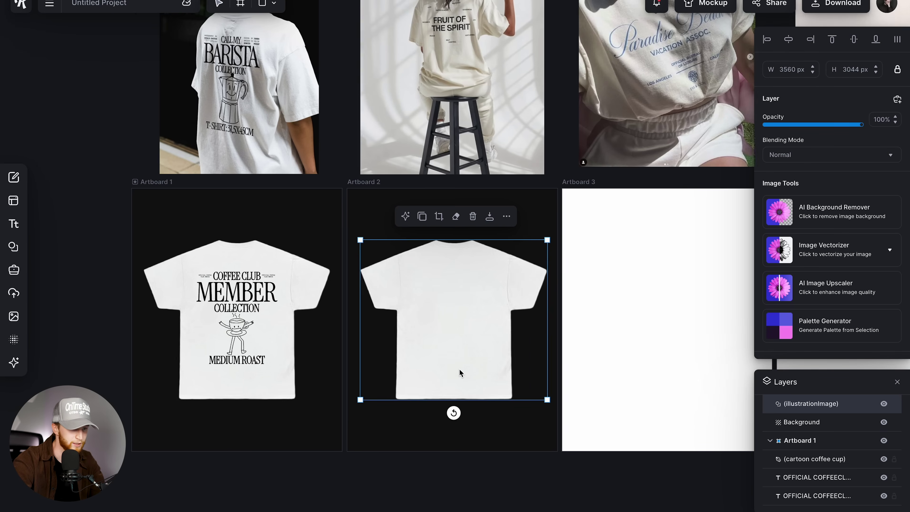
{"action": "scroll", "coordinate": [459, 369], "scroll_direction": "right", "scroll_amount": 5}
{"action": "left_click_drag", "start_coordinate": [120, 311], "coordinate": [538, 325]}
{"action": "scroll", "coordinate": [538, 325], "scroll_direction": "right", "scroll_amount": 5}
{"action": "scroll", "coordinate": [437, 285], "scroll_direction": "down", "scroll_amount": 2}
{"action": "left_click_drag", "start_coordinate": [414, 270], "coordinate": [623, 270]}
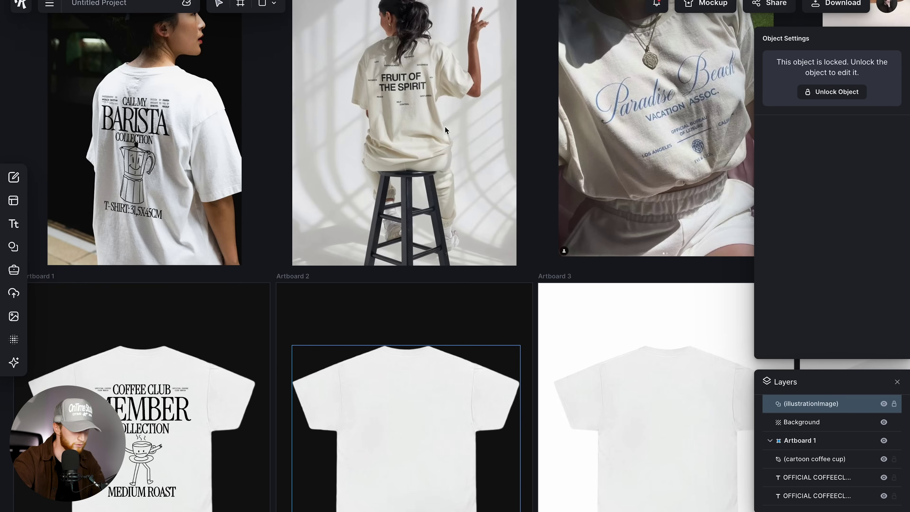
Examine the text layout of the FRUIT OF THE SPIRIT reference shirt above the blank T-shirt on Artboard 2
{"action": "scroll", "coordinate": [445, 126], "scroll_direction": "up", "scroll_amount": 5}
{"action": "scroll", "coordinate": [445, 126], "scroll_direction": "up", "scroll_amount": 3}
{"action": "scroll", "coordinate": [443, 125], "scroll_direction": "left", "scroll_amount": 2}
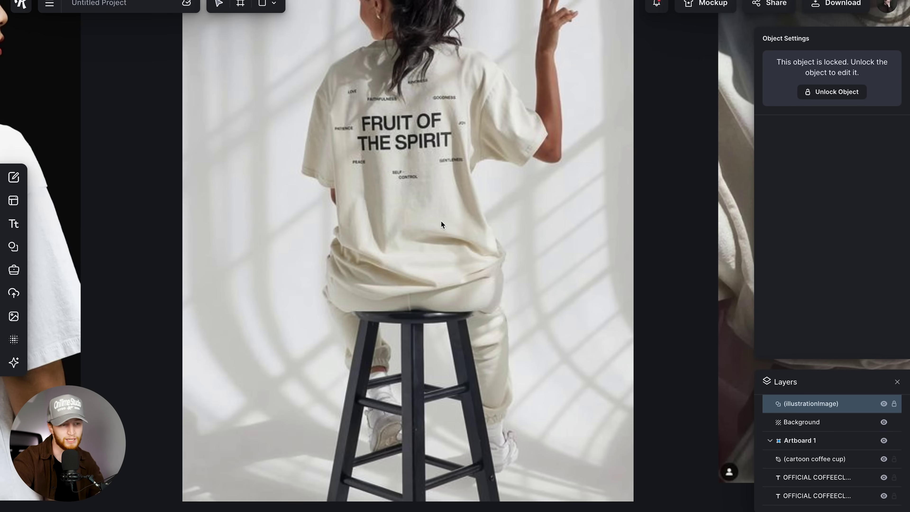
{"action": "scroll", "coordinate": [461, 286], "scroll_direction": "down", "scroll_amount": 5}
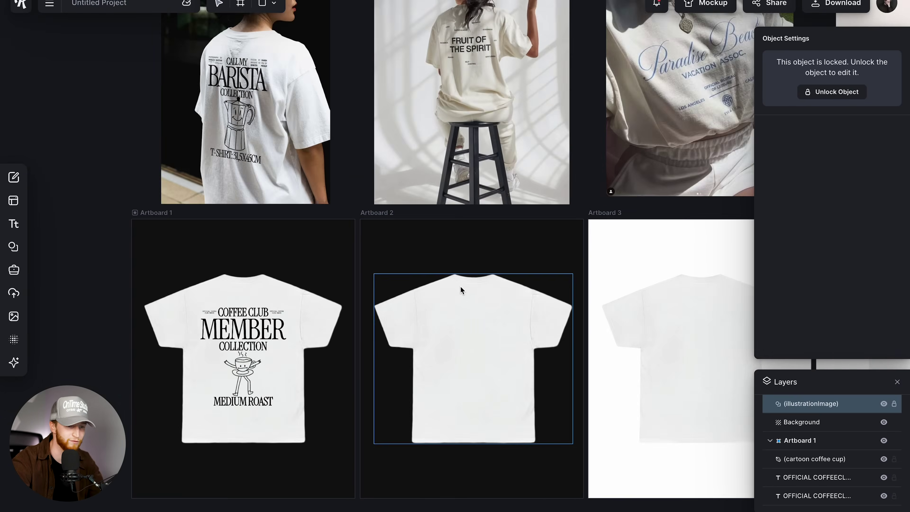
{"action": "scroll", "coordinate": [460, 286], "scroll_direction": "up", "scroll_amount": 5}
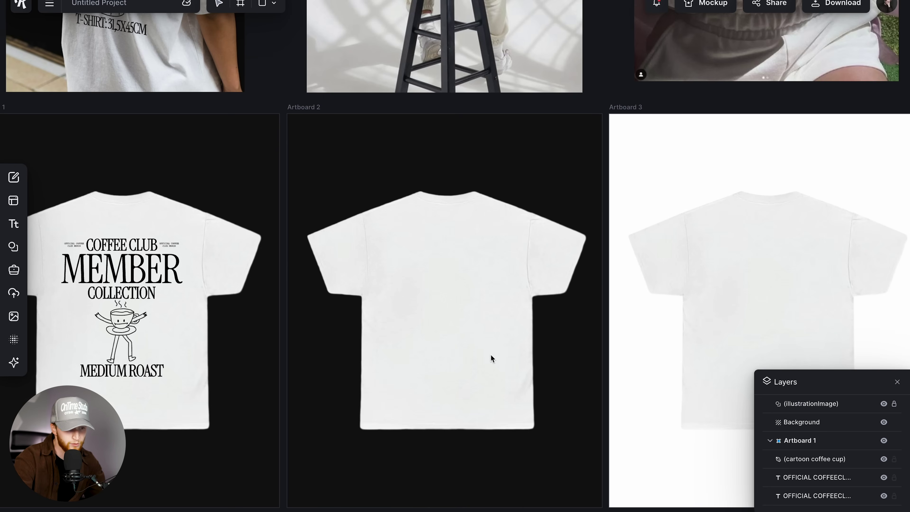
{"action": "left_click", "coordinate": [490, 354]}
{"action": "scroll", "coordinate": [490, 354], "scroll_direction": "up", "scroll_amount": 4}
{"action": "scroll", "coordinate": [490, 358], "scroll_direction": "down", "scroll_amount": 5}
{"action": "scroll", "coordinate": [489, 358], "scroll_direction": "right", "scroll_amount": 1}
Add a headline text on the upper back of Artboard 2's shirt and set its typeface to Helvetica Now
{"action": "key", "text": "t"}
{"action": "left_click", "coordinate": [410, 309]}
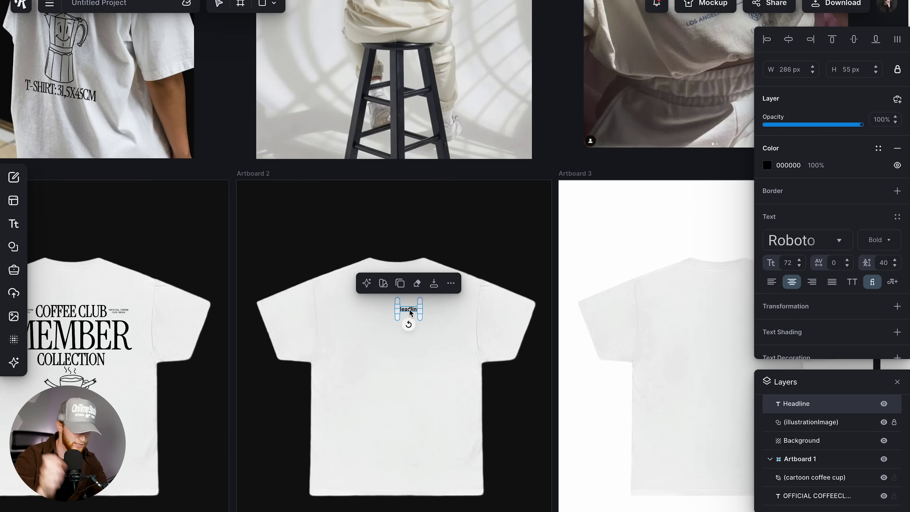
{"action": "left_click", "coordinate": [804, 240]}
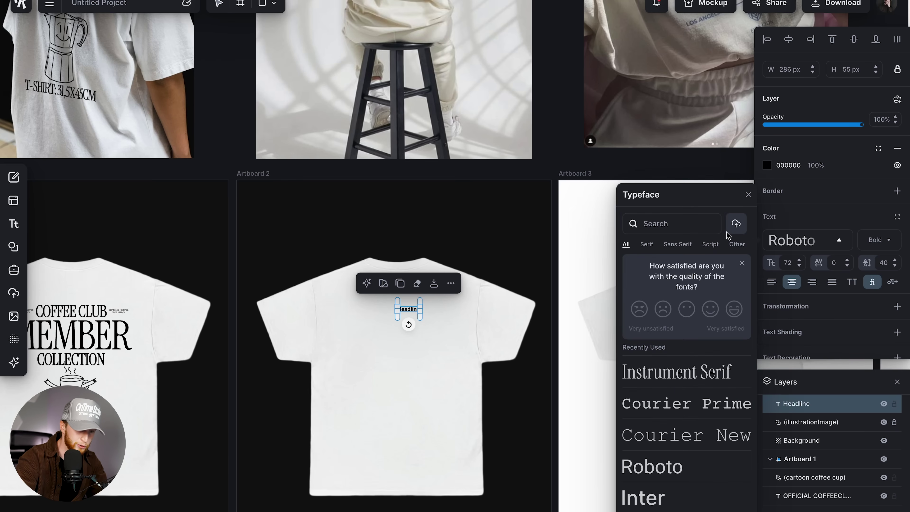
{"action": "left_click", "coordinate": [674, 223]}
{"action": "type", "text": "HELVET"}
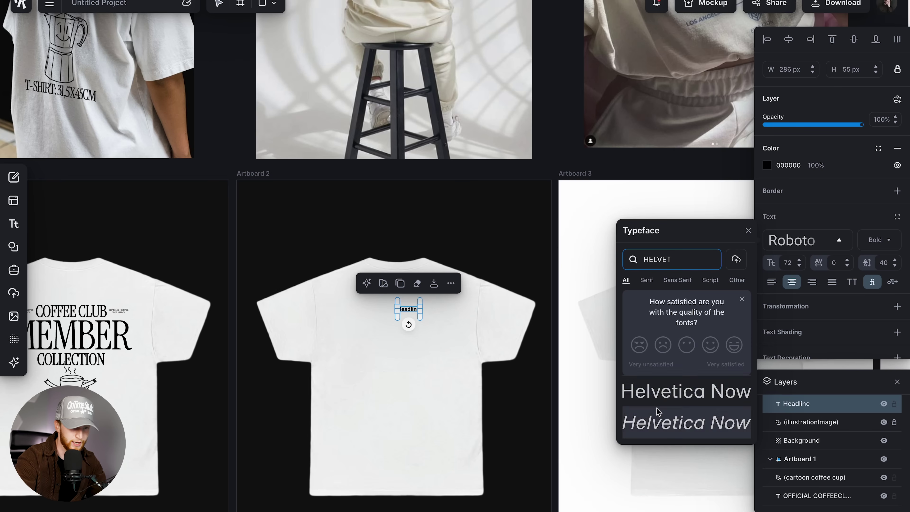
{"action": "left_click", "coordinate": [663, 399]}
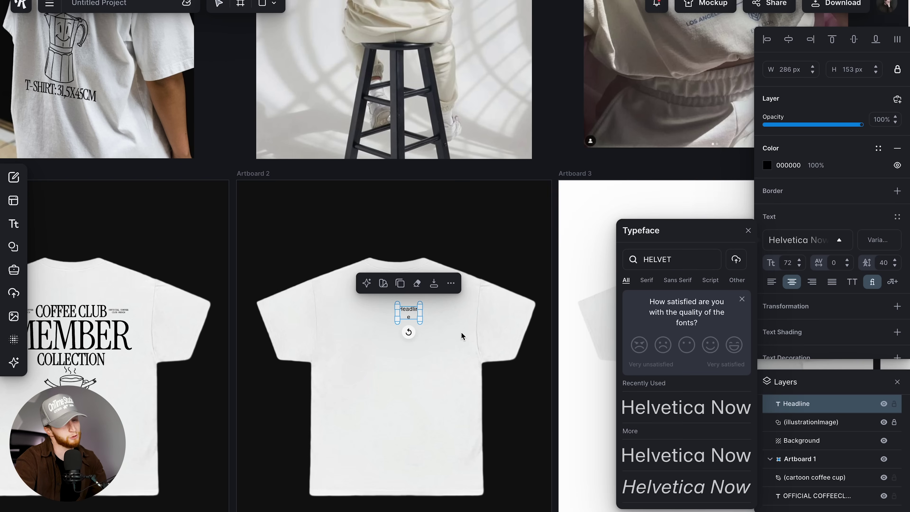
Style the headline at size 221 in uppercase with letter spacing -40, and widen its text box to about 1805 px
{"action": "left_click", "coordinate": [434, 304]}
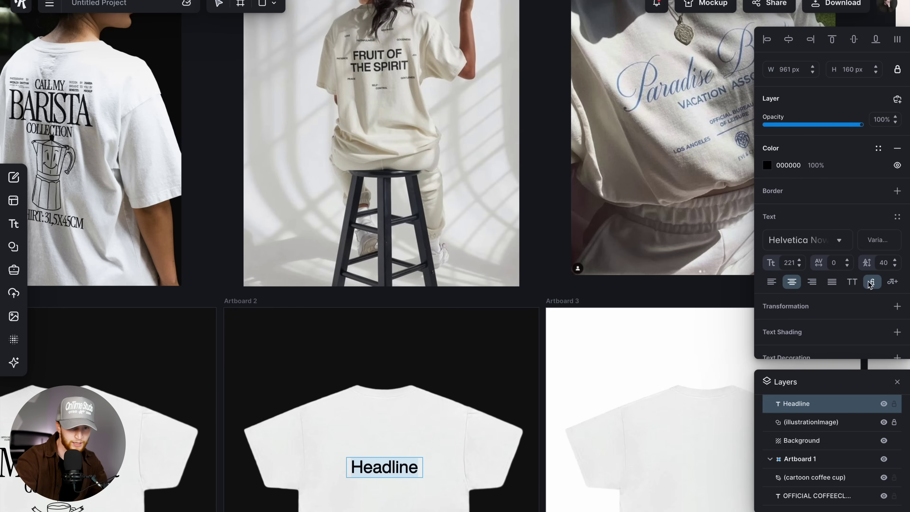
{"action": "left_click", "coordinate": [853, 282]}
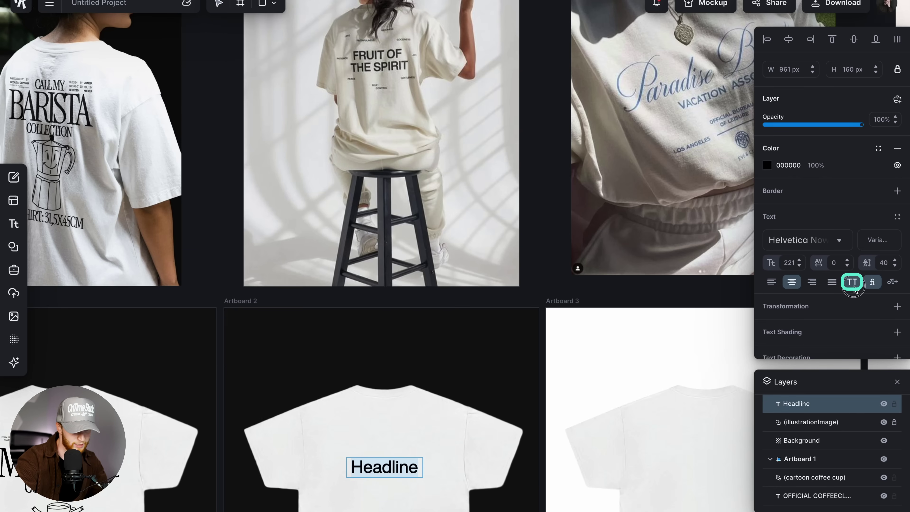
{"action": "left_click", "coordinate": [841, 264]}
{"action": "type", "text": "-40"}
{"action": "key", "text": "Return"}
{"action": "left_click_drag", "start_coordinate": [423, 475], "coordinate": [456, 473]}
Replace the headline text on Artboard 2's shirt with the two-line slogan TAKE CARE / OF YOURSELF
{"action": "double_click", "coordinate": [418, 464]}
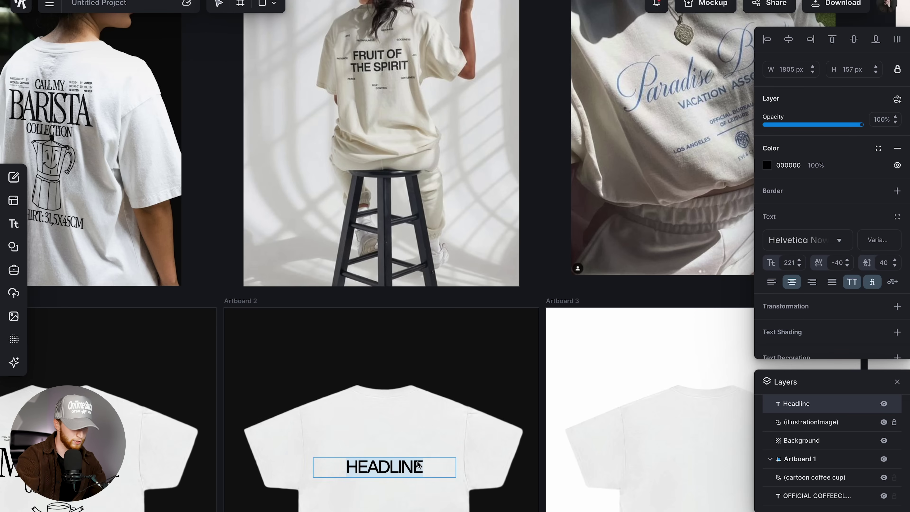
{"action": "scroll", "coordinate": [394, 436], "scroll_direction": "down", "scroll_amount": 5}
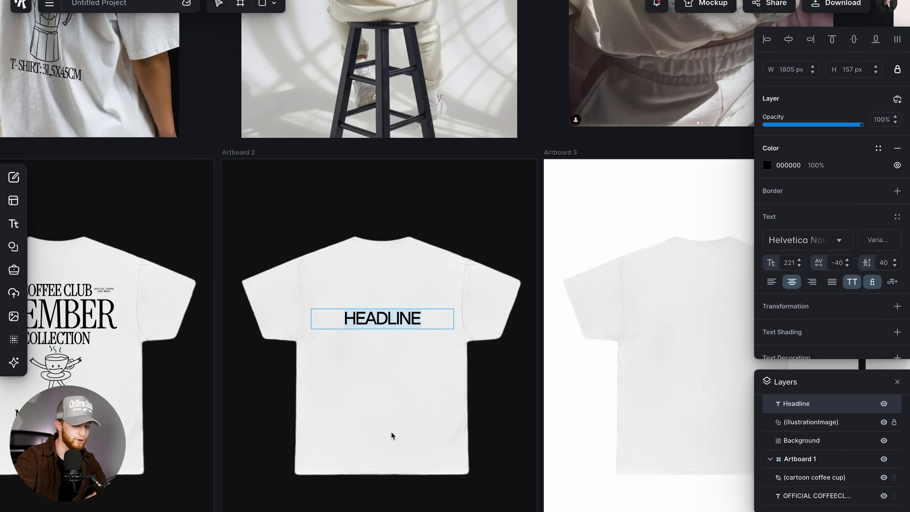
{"action": "type", "text": "TAKE CARE"}
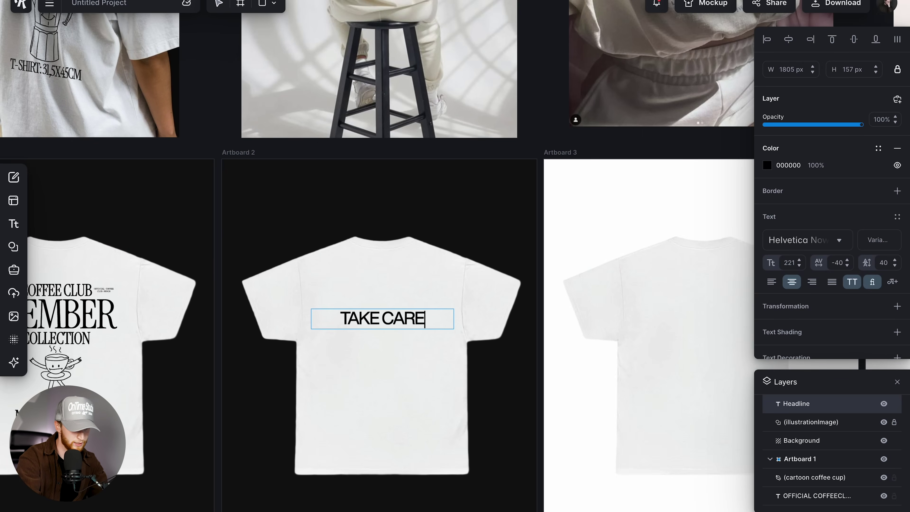
{"action": "key", "text": "Return"}
{"action": "type", "text": "OF YOUR"}
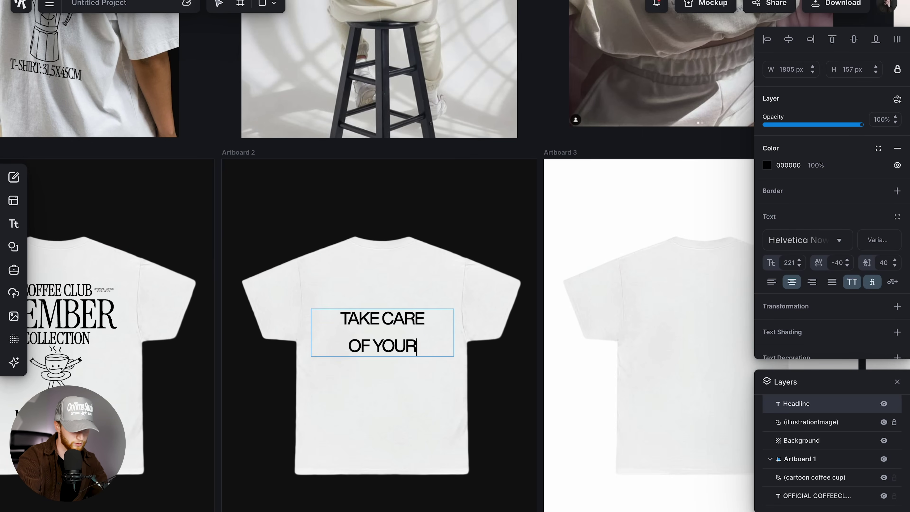
{"action": "type", "text": "SELF"}
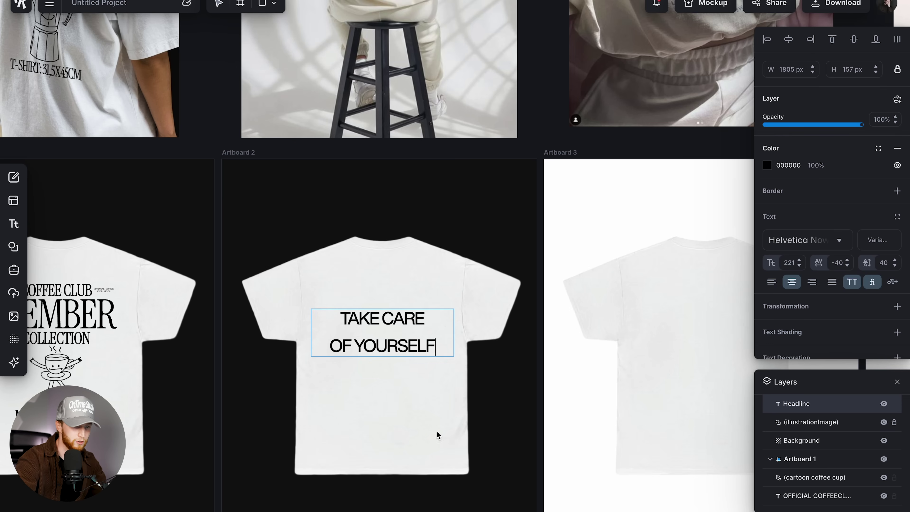
Set the letter spacing of the TAKE CARE OF YOURSELF slogan to -60
{"action": "key", "text": "ctrl+a"}
{"action": "left_click", "coordinate": [835, 262]}
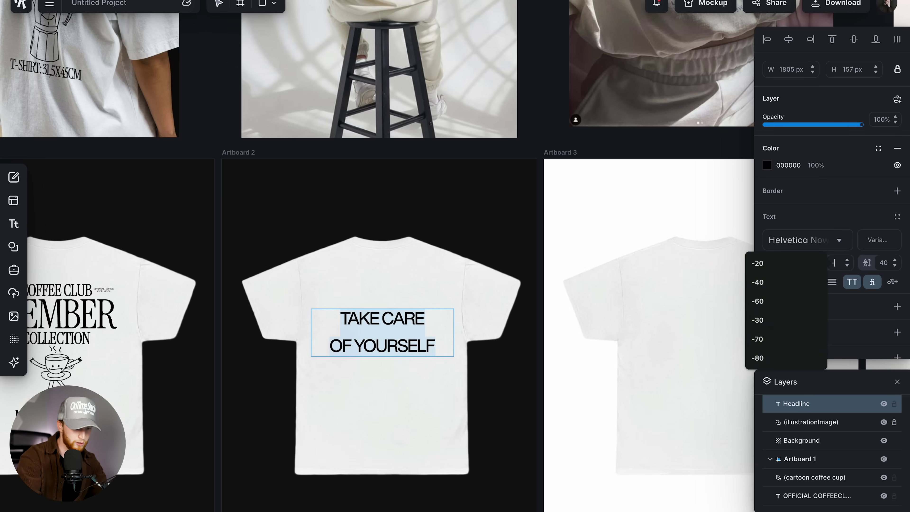
{"action": "left_click", "coordinate": [757, 319]}
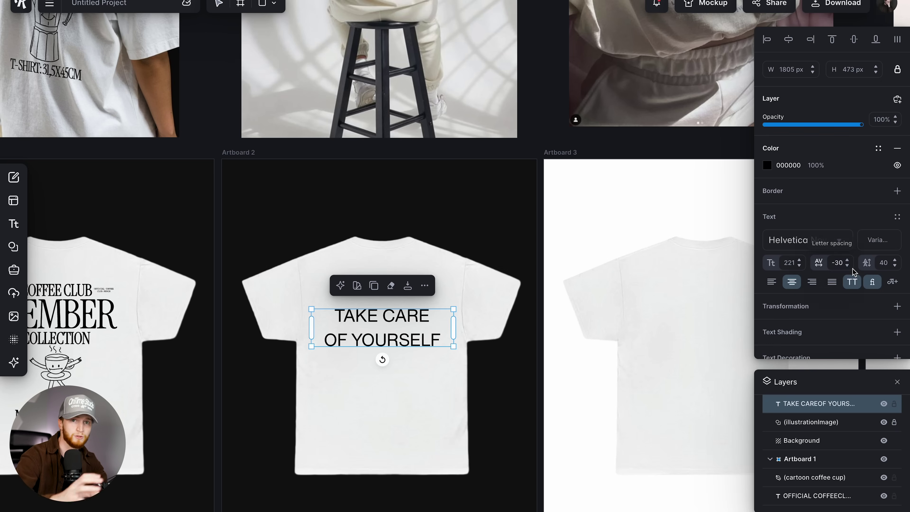
{"action": "double_click", "coordinate": [843, 263]}
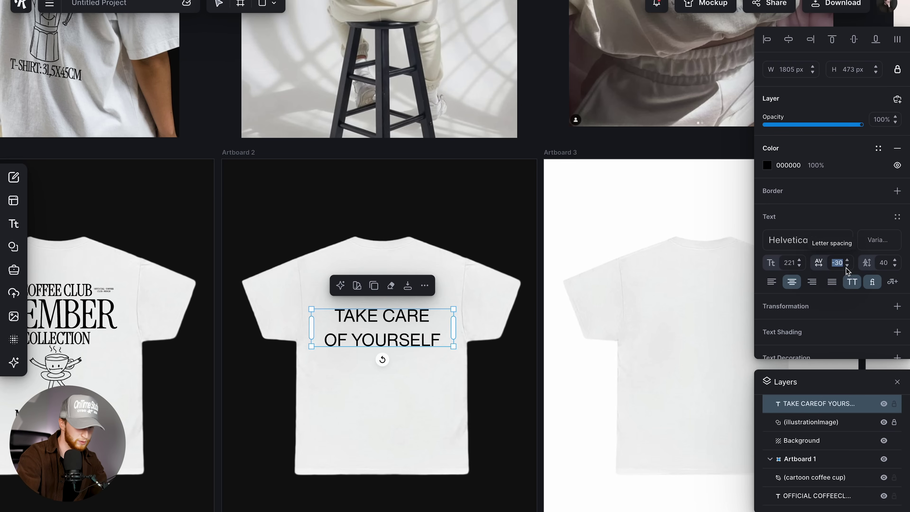
{"action": "type", "text": "-41"}
{"action": "key", "text": "Return"}
{"action": "left_click", "coordinate": [839, 259]}
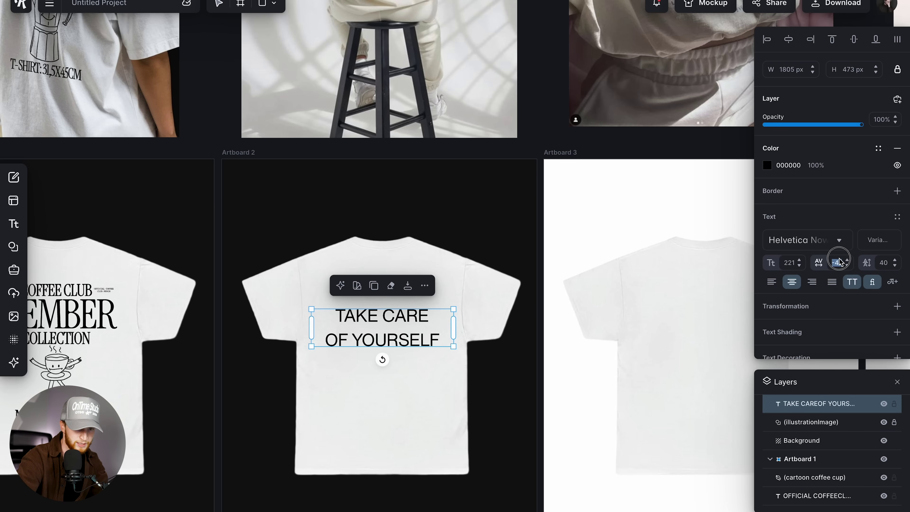
{"action": "type", "text": "-60"}
{"action": "key", "text": "Return"}
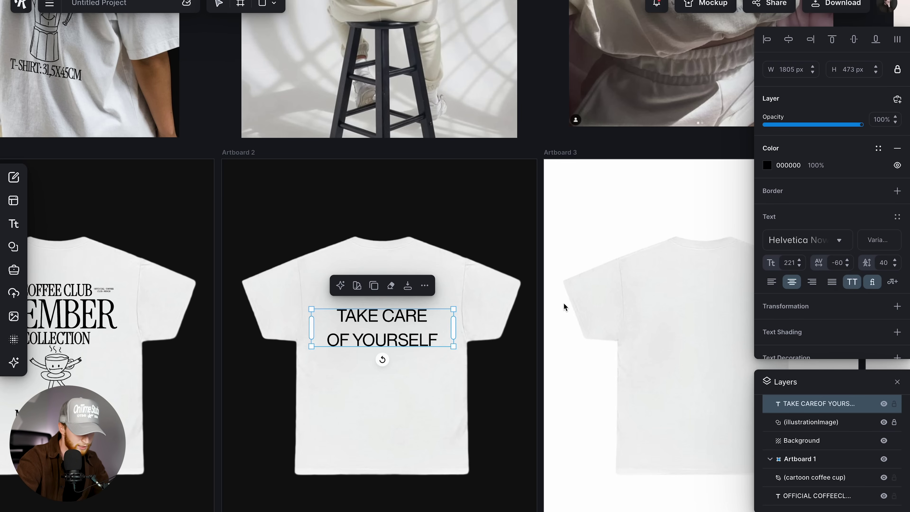
Tighten the slogan's line spacing to -10 and deselect the text
{"action": "left_click", "coordinate": [890, 268]}
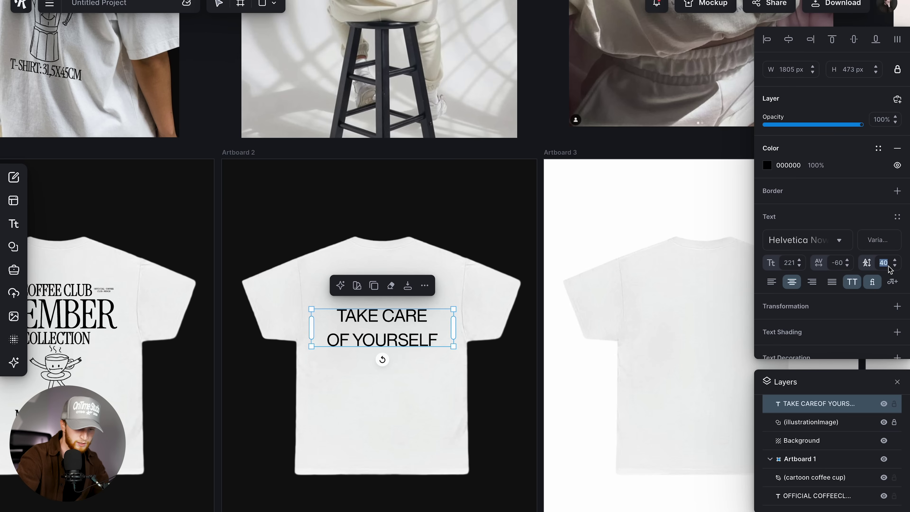
{"action": "type", "text": "-"}
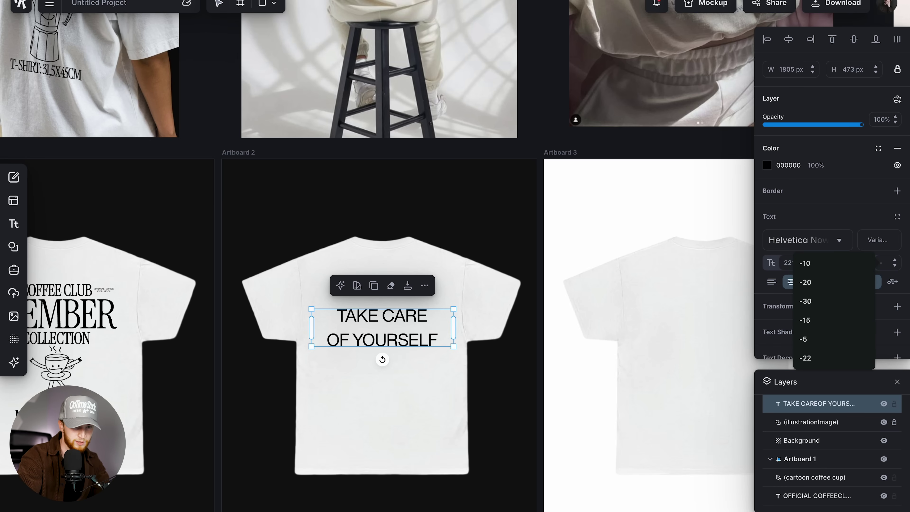
{"action": "type", "text": "10"}
{"action": "key", "text": "Return"}
{"action": "left_click", "coordinate": [510, 283]}
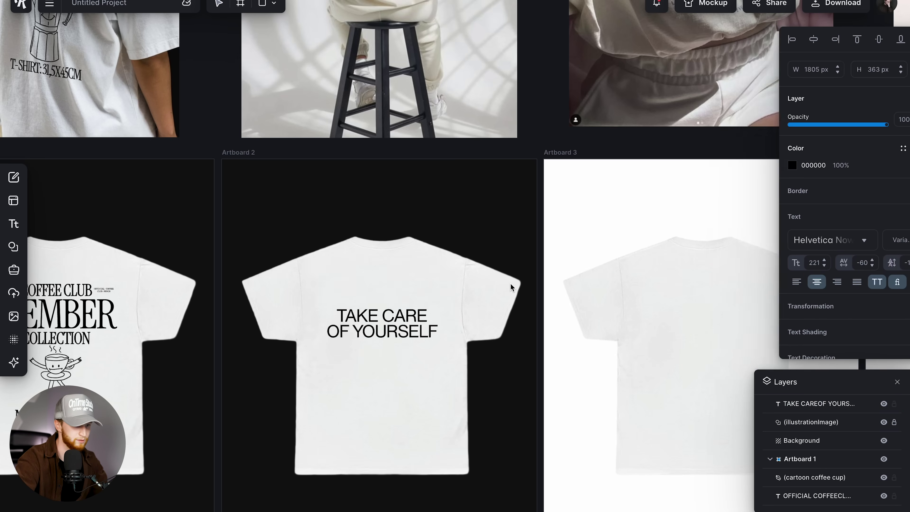
Set the slogan's variable font weight to about 589 and scale the text down to about 1662 px wide
{"action": "scroll", "coordinate": [433, 273], "scroll_direction": "up", "scroll_amount": 5}
{"action": "left_click", "coordinate": [443, 409]}
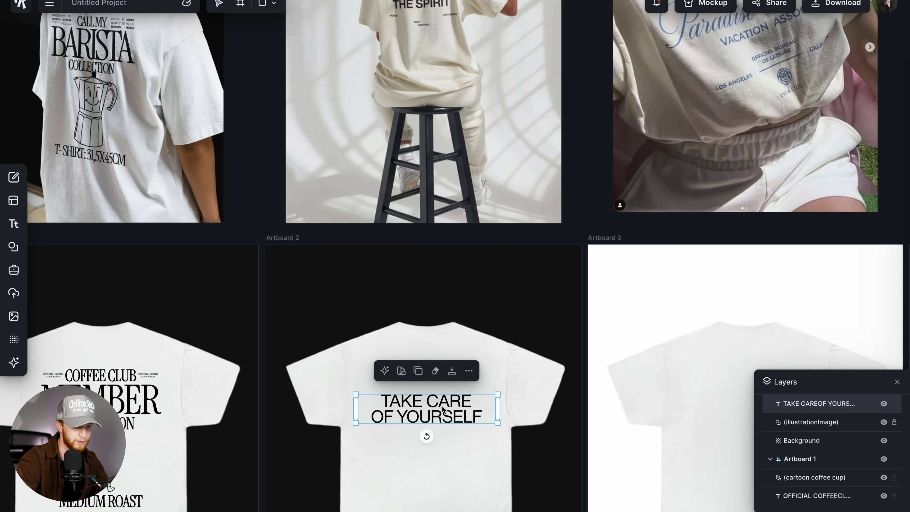
{"action": "left_click", "coordinate": [878, 239]}
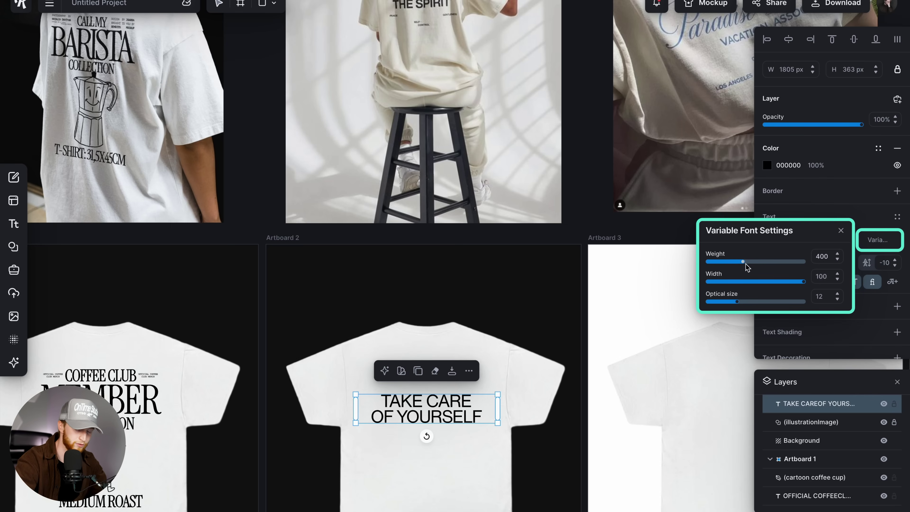
{"action": "left_click_drag", "start_coordinate": [744, 262], "coordinate": [759, 262]}
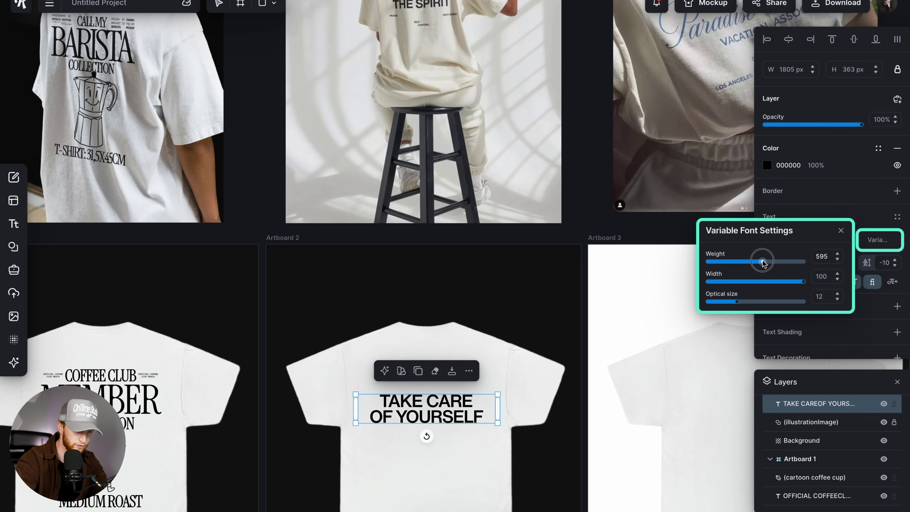
{"action": "left_click_drag", "start_coordinate": [759, 262], "coordinate": [754, 262]}
{"action": "scroll", "coordinate": [554, 339], "scroll_direction": "down", "scroll_amount": 5}
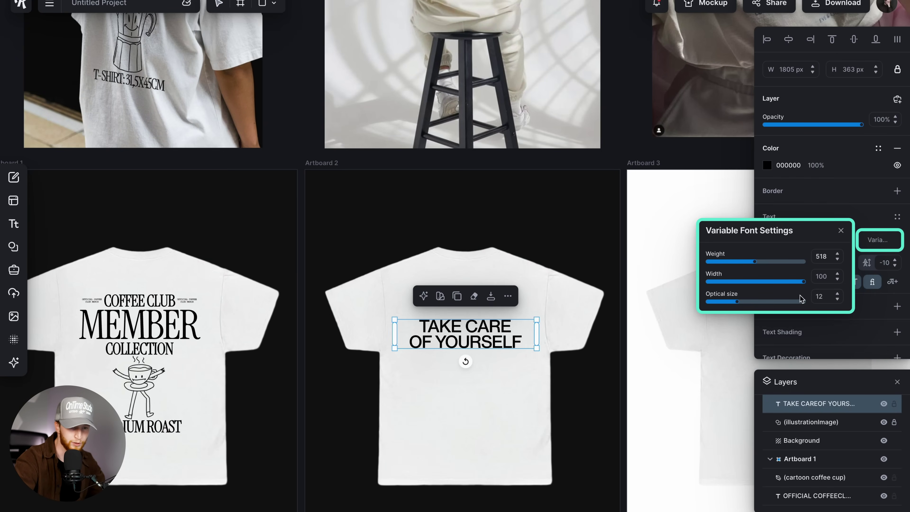
{"action": "scroll", "coordinate": [521, 287], "scroll_direction": "up", "scroll_amount": 5}
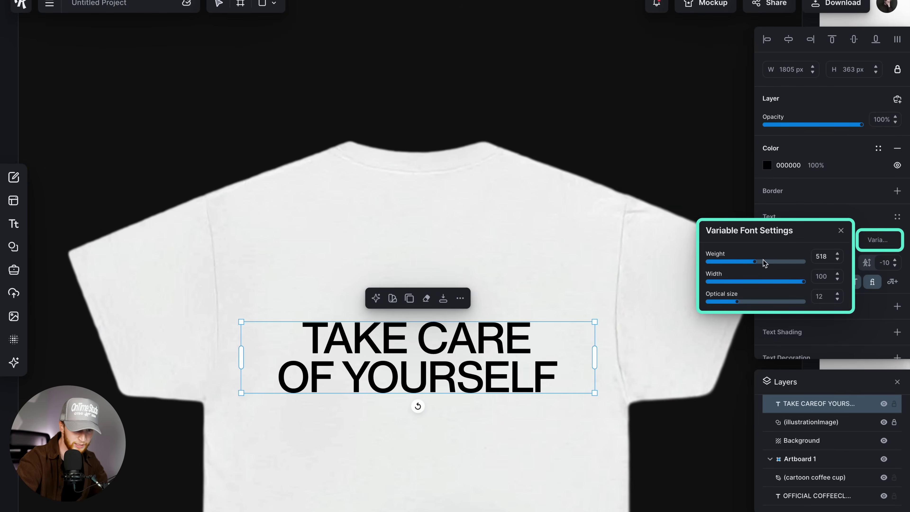
{"action": "mouse_move", "coordinate": [762, 263]}
{"action": "left_mouse_down"}
{"action": "mouse_move", "coordinate": [802, 261]}
{"action": "mouse_move", "coordinate": [670, 256]}
{"action": "mouse_move", "coordinate": [780, 265]}
{"action": "mouse_move", "coordinate": [762, 267]}
{"action": "left_mouse_up"}
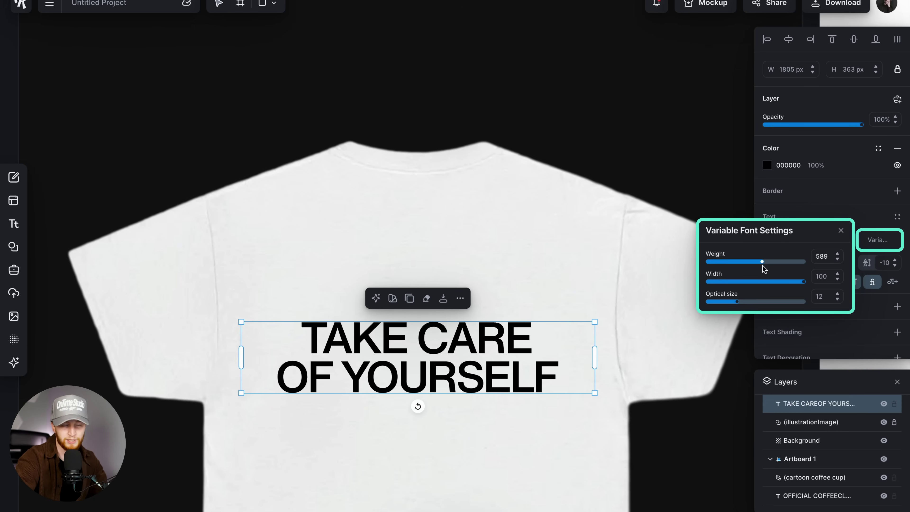
{"action": "left_click_drag", "start_coordinate": [594, 393], "coordinate": [583, 391]}
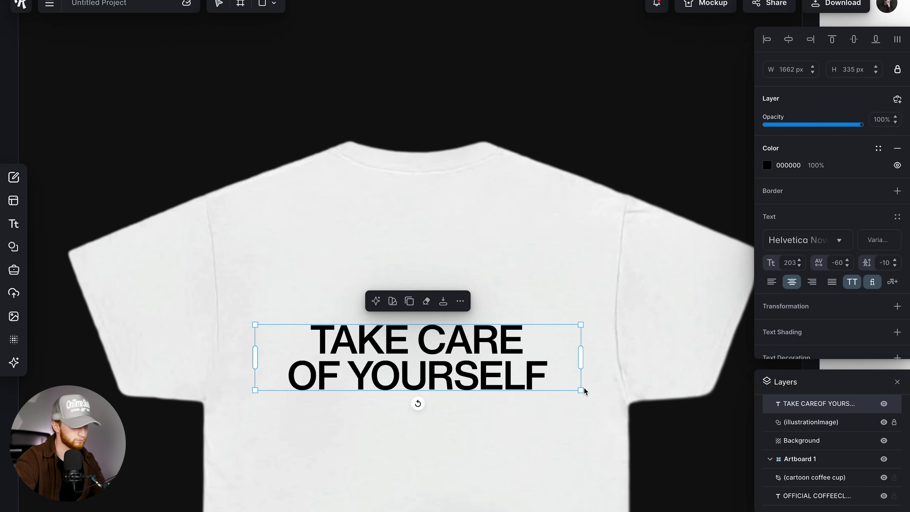
Duplicate the slogan, reword the copy as TAKE A WALK, and shrink it to size 52 above the slogan's left end
{"action": "key", "text": "ctrl+d"}
{"action": "left_click_drag", "start_coordinate": [494, 343], "coordinate": [466, 253]}
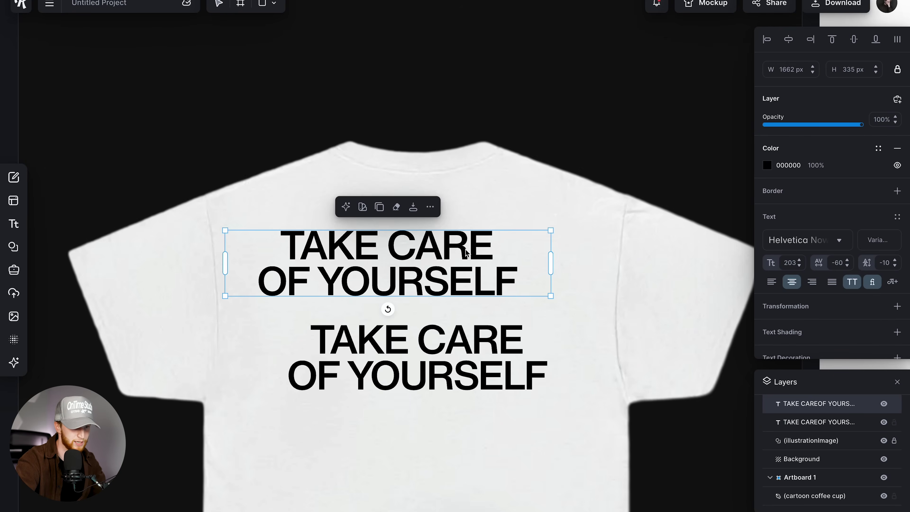
{"action": "double_click", "coordinate": [466, 253]}
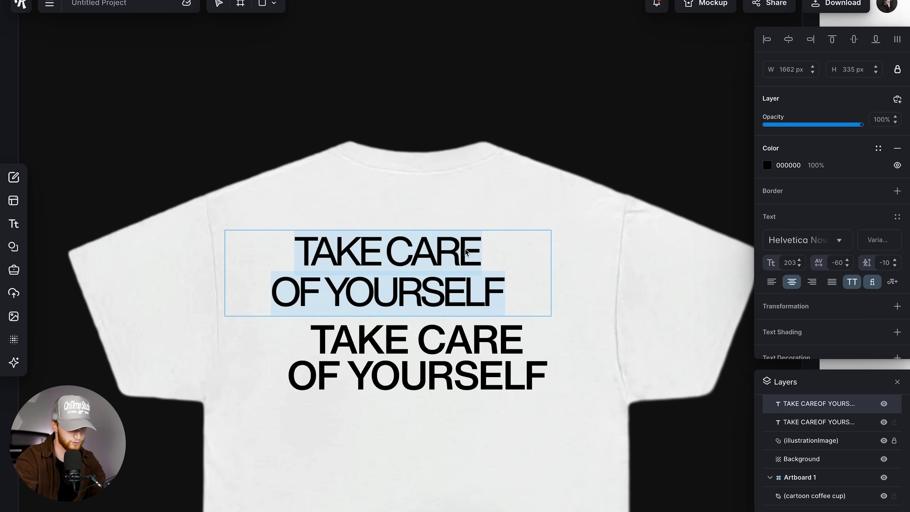
{"action": "type", "text": "TAKE A W"}
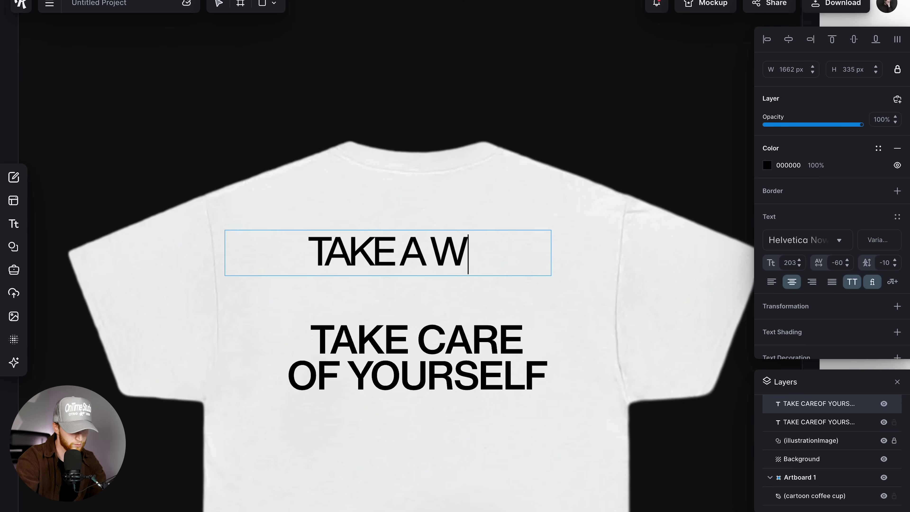
{"action": "type", "text": "ALK"}
{"action": "key", "text": "Escape"}
{"action": "left_click_drag", "start_coordinate": [552, 253], "coordinate": [434, 242]}
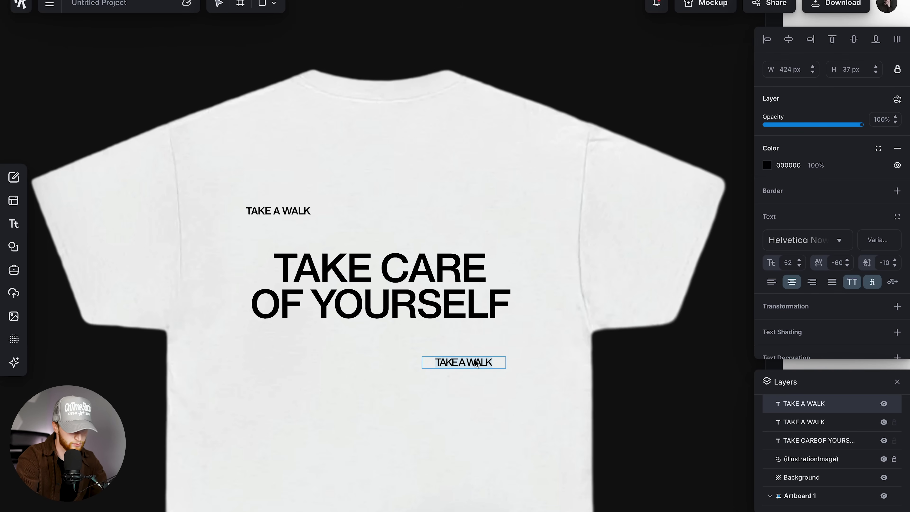
Make two small text copies below the slogan, reading DRINK WATER and READ A BOOK
{"action": "type", "text": "DRIN"}
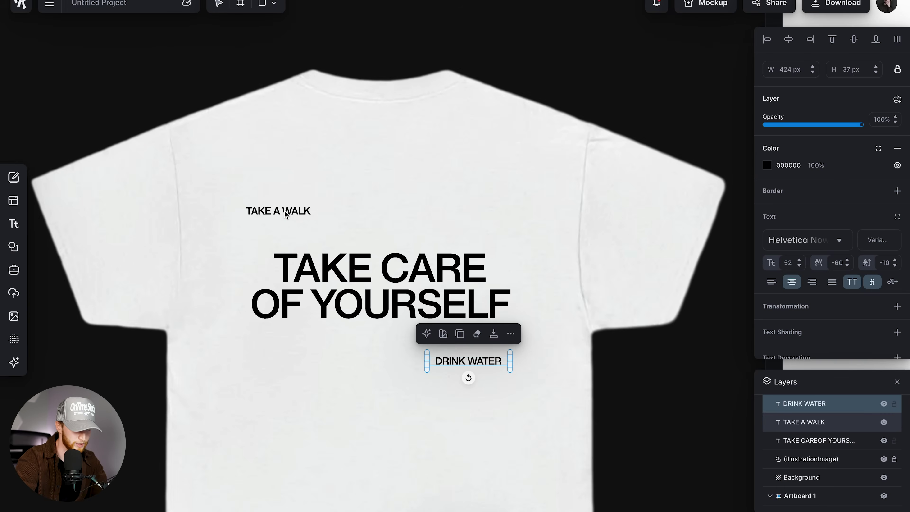
{"action": "left_click", "coordinate": [286, 212]}
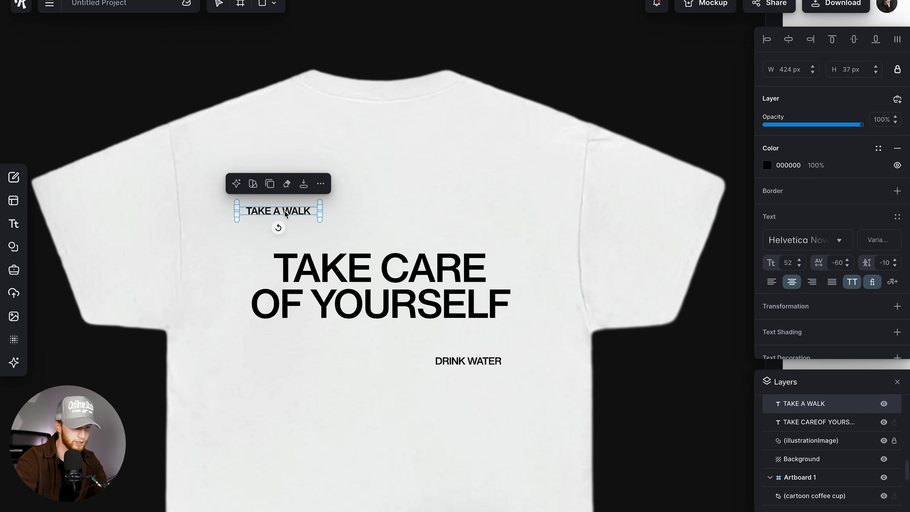
{"action": "left_click", "coordinate": [485, 362]}
{"action": "left_click_drag", "start_coordinate": [486, 362], "coordinate": [352, 390]}
{"action": "double_click", "coordinate": [353, 393]}
{"action": "type", "text": "READ"}
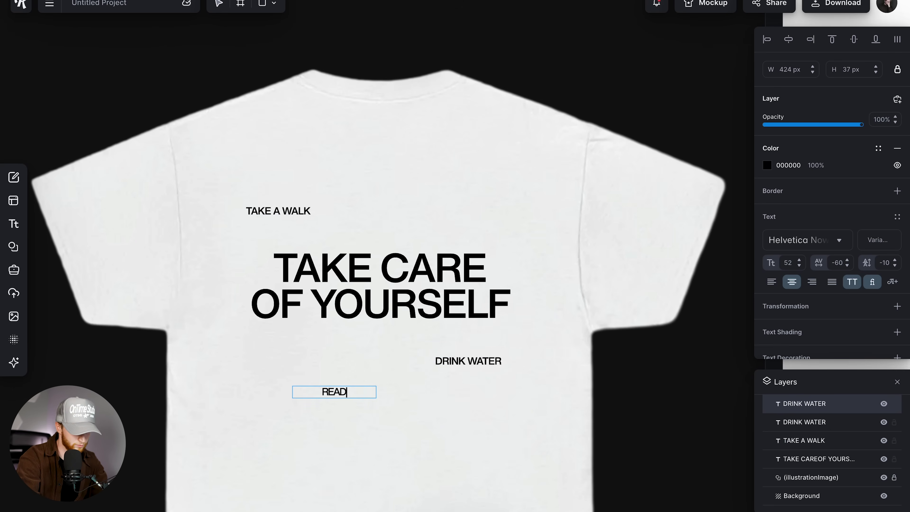
{"action": "type", "text": " A BOOK"}
{"action": "key", "text": "Escape"}
Copy the small text above the slogan's right end, reword it as VISIT WITH FRIENDS, and adjust its position
{"action": "left_click_drag", "start_coordinate": [352, 393], "coordinate": [465, 237]}
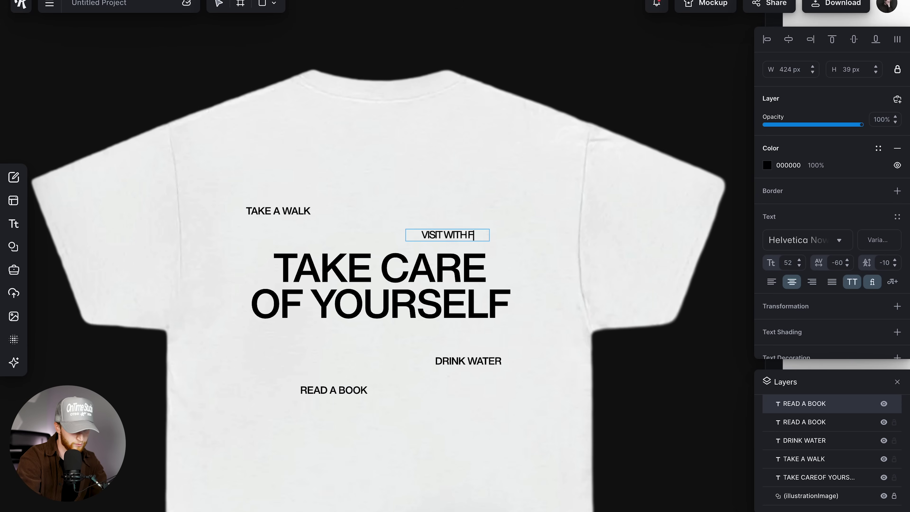
{"action": "type", "text": "NDS"}
{"action": "key", "text": "Escape"}
{"action": "left_click_drag", "start_coordinate": [456, 235], "coordinate": [467, 229]}
{"action": "left_click", "coordinate": [471, 393]}
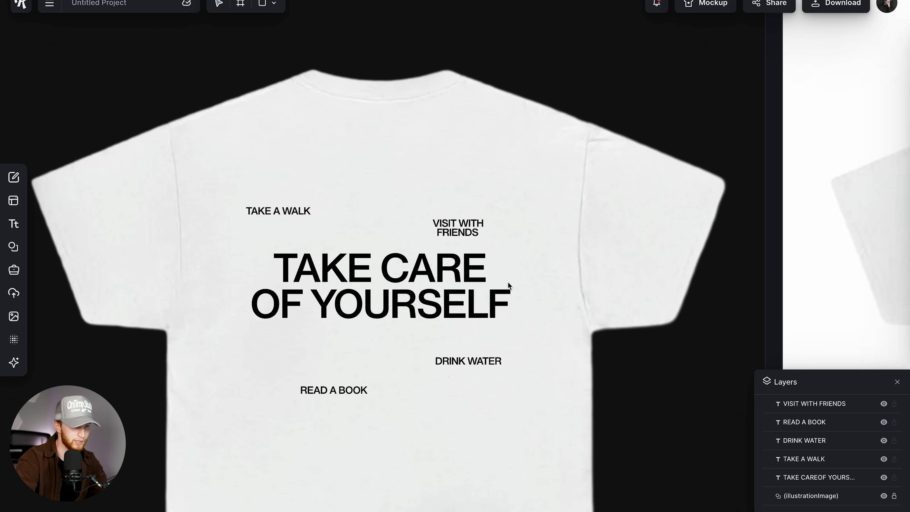
{"action": "left_click", "coordinate": [467, 219]}
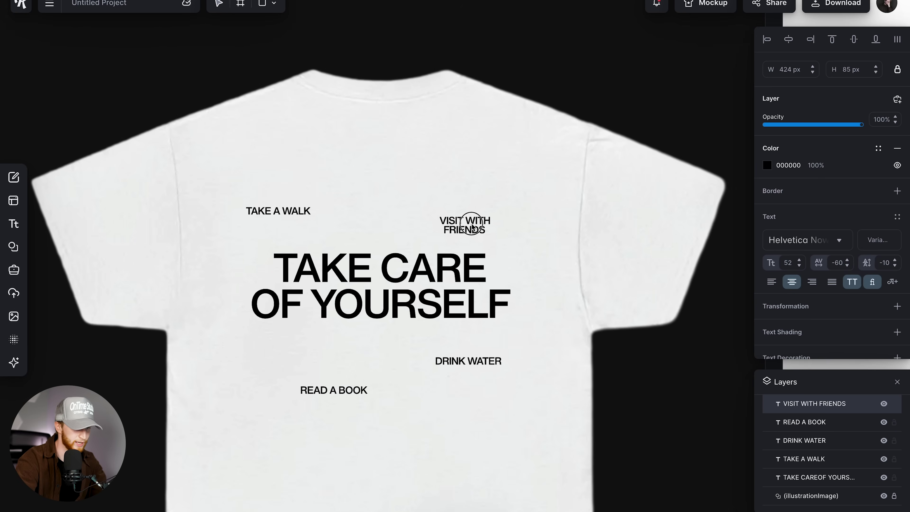
Duplicate VISIT WITH FRIENDS, place the copy below the slogan's left end, and reword it as VISIT YOUR FAMILY
{"action": "key", "text": "ctrl+d"}
{"action": "type", "text": "VISIT YOU"}
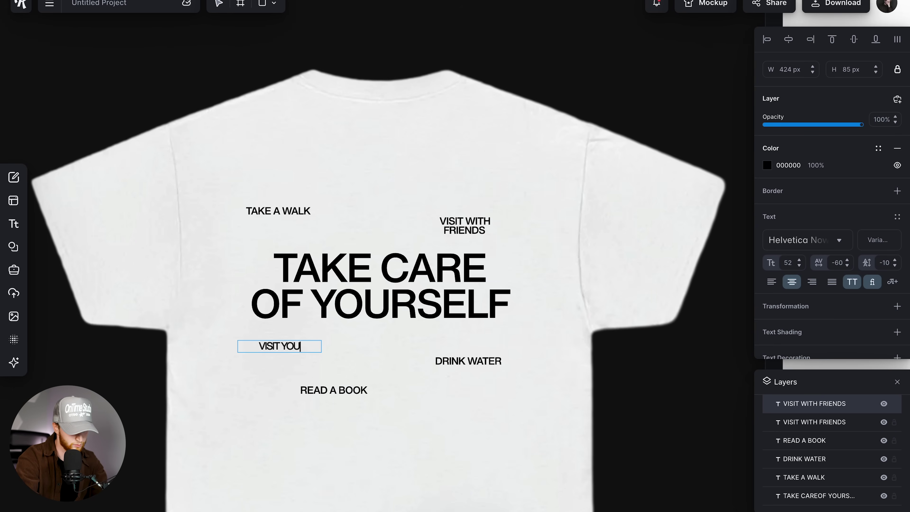
{"action": "type", "text": "R FAMILY"}
{"action": "key", "text": "Escape"}
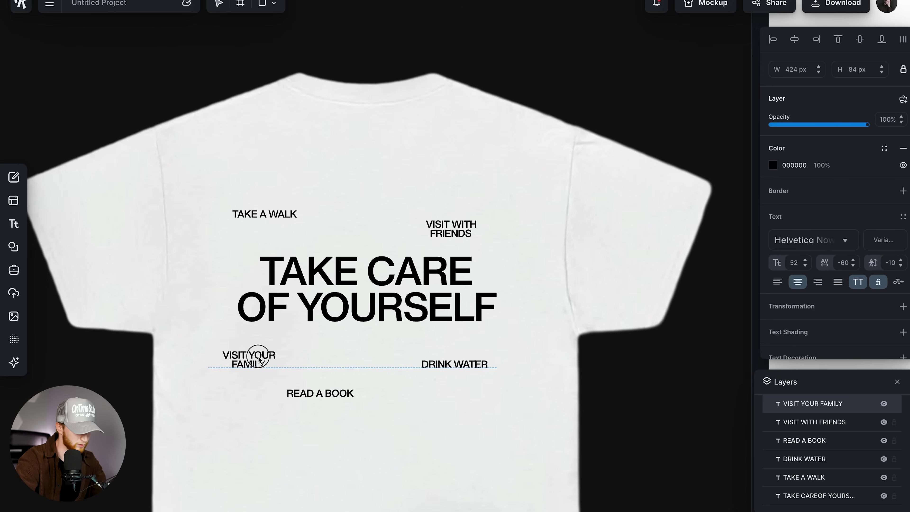
Nudge READ A BOOK and VISIT YOUR FAMILY slightly right to balance the small texts below the slogan
{"action": "left_click_drag", "start_coordinate": [314, 393], "coordinate": [324, 391]}
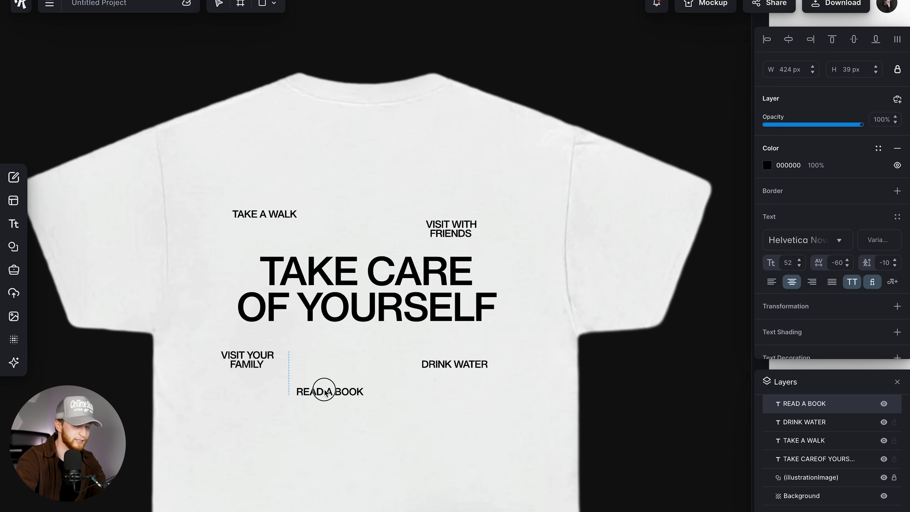
{"action": "left_click_drag", "start_coordinate": [250, 355], "coordinate": [264, 354]}
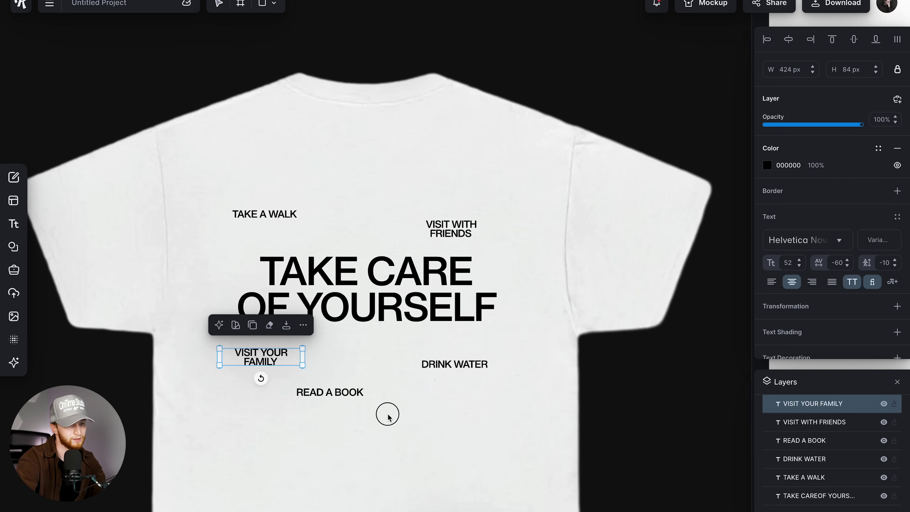
{"action": "left_click", "coordinate": [386, 417]}
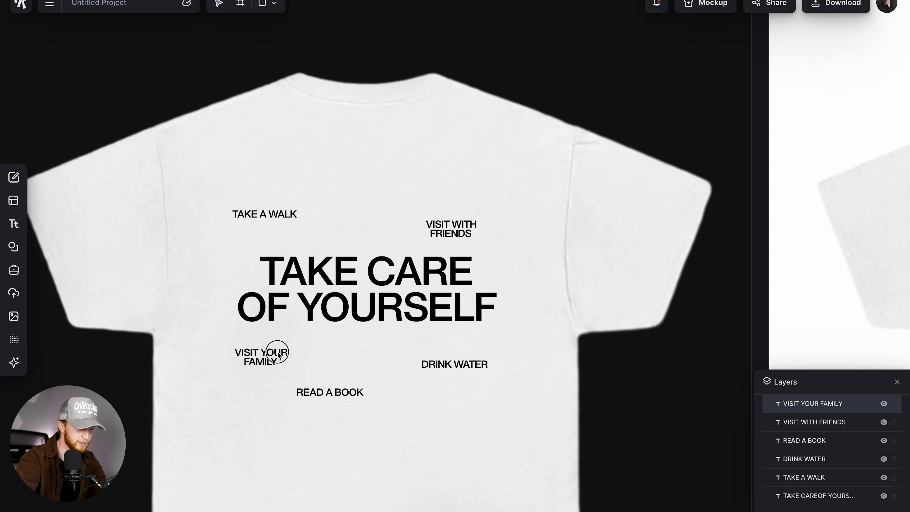
Nudge VISIT YOUR FAMILY, duplicate TAKE A WALK, reword the copy as GET SOME SLEEP, and place it above the slogan
{"action": "left_click_drag", "start_coordinate": [264, 350], "coordinate": [261, 348]}
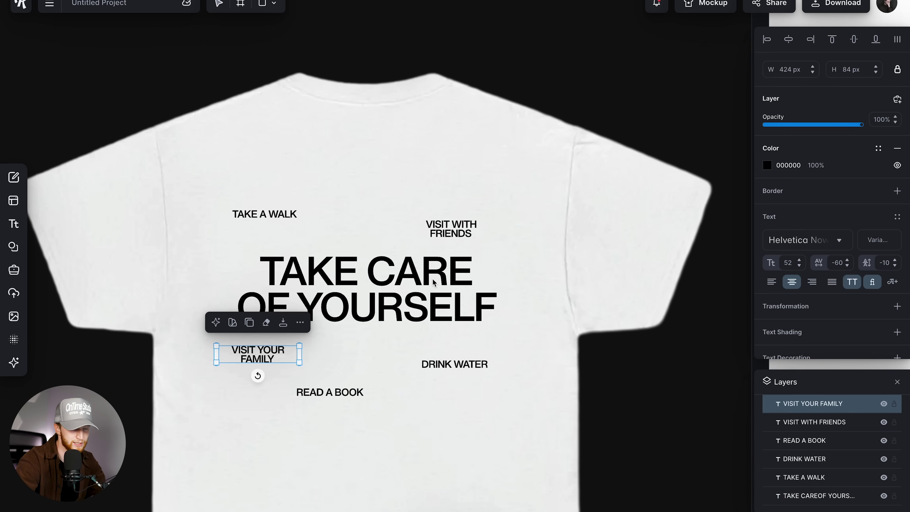
{"action": "key", "text": "ctrl+v"}
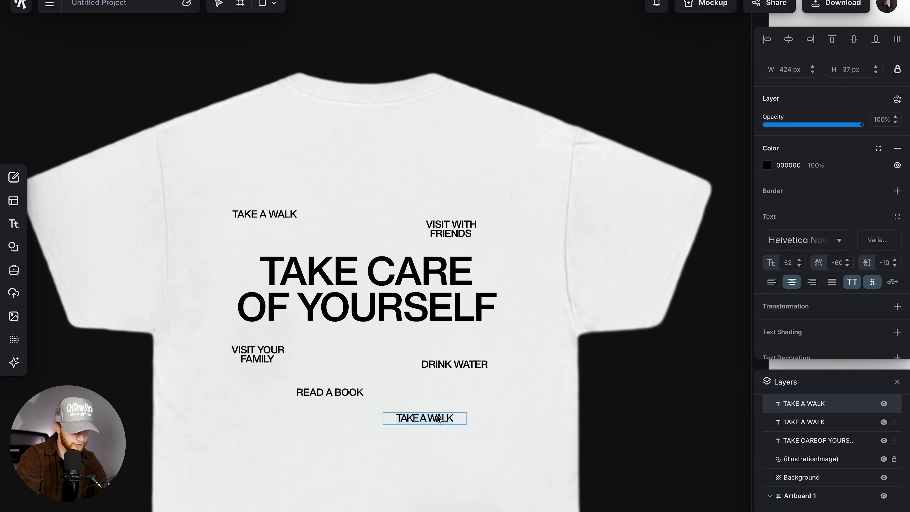
{"action": "type", "text": "GET SOME SLEEP"}
{"action": "key", "text": "Escape"}
{"action": "left_click_drag", "start_coordinate": [466, 420], "coordinate": [437, 189]}
Shift READ A BOOK, copy VISIT YOUR FAMILY below the slogan's right half, and reword the copy as SPEND TIME ON YOUR HOBBY
{"action": "left_click", "coordinate": [311, 391]}
{"action": "left_click_drag", "start_coordinate": [248, 352], "coordinate": [385, 405]}
{"action": "double_click", "coordinate": [385, 404]}
{"action": "type", "text": "SPEND TIME ON YOUR"}
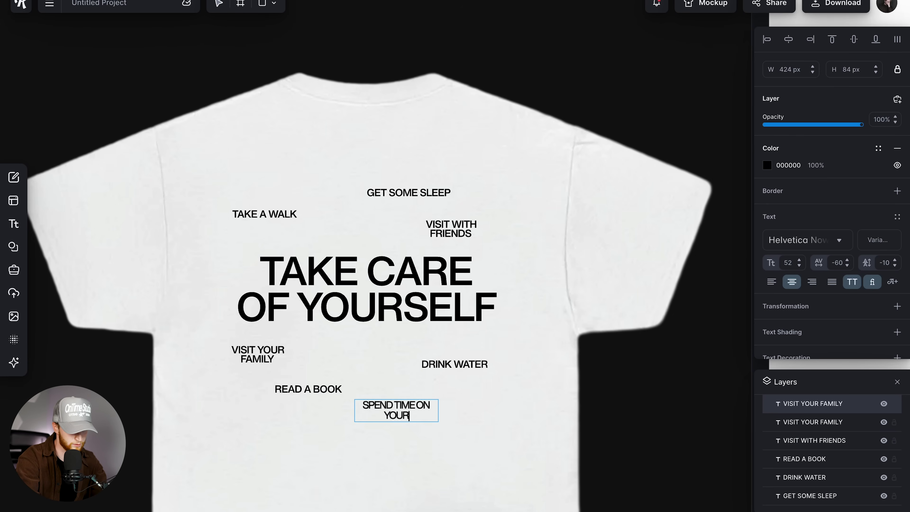
{"action": "type", "text": " HOBBY"}
{"action": "left_click_drag", "start_coordinate": [396, 412], "coordinate": [416, 404]}
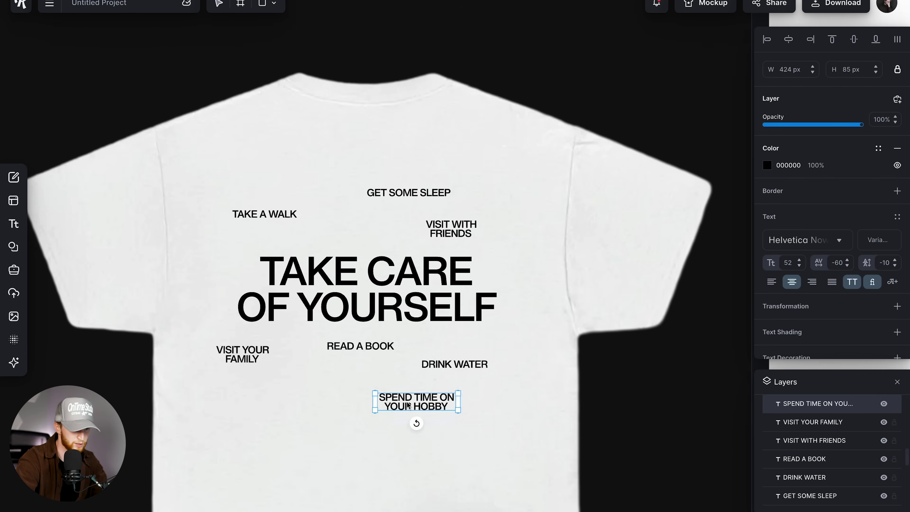
Rearrange READ A BOOK and SPEND TIME ON YOUR HOBBY among the small phrases below the slogan
{"action": "left_click", "coordinate": [339, 353]}
{"action": "left_click_drag", "start_coordinate": [338, 353], "coordinate": [321, 359]}
{"action": "left_click", "coordinate": [404, 396]}
{"action": "left_click_drag", "start_coordinate": [404, 396], "coordinate": [383, 402]}
{"action": "left_click_drag", "start_coordinate": [337, 367], "coordinate": [357, 360]}
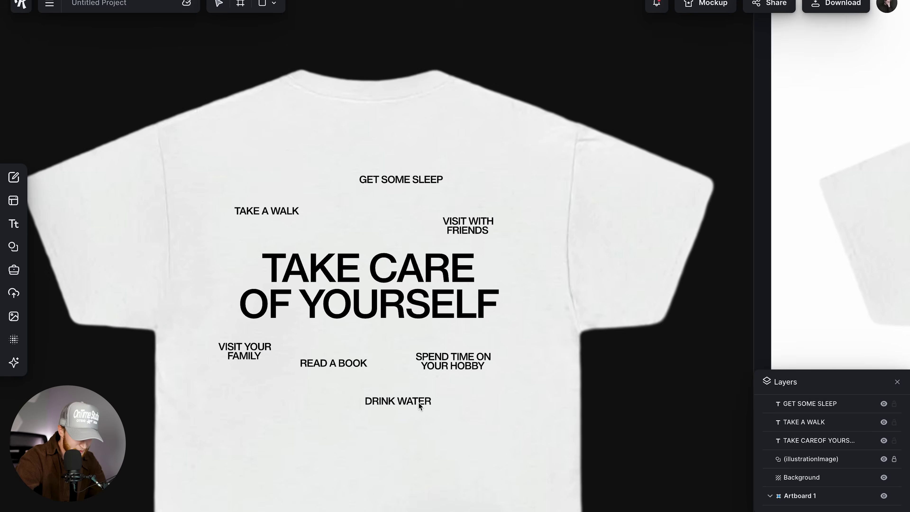
Nudge DRINK WATER and READ A BOOK, and add a copy of GET SOME SLEEP below VISIT YOUR FAMILY, reworded as SLOW DOWN
{"action": "left_click_drag", "start_coordinate": [421, 406], "coordinate": [433, 413]}
{"action": "left_click_drag", "start_coordinate": [353, 367], "coordinate": [358, 361]}
{"action": "left_click_drag", "start_coordinate": [422, 186], "coordinate": [311, 401]}
{"action": "type", "text": "SLOW DOWN"}
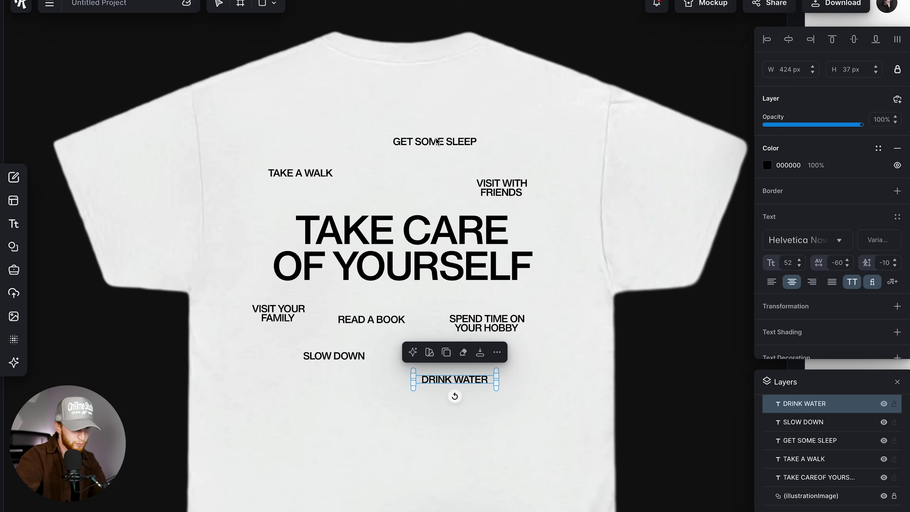
Swap SPEND TIME ON YOUR HOBBY with GET SOME SLEEP so it sits above the slogan, and move DRINK WATER directly below the slogan's right end
{"action": "left_click_drag", "start_coordinate": [446, 140], "coordinate": [488, 471]}
{"action": "left_click_drag", "start_coordinate": [489, 323], "coordinate": [432, 150]}
{"action": "left_click_drag", "start_coordinate": [450, 382], "coordinate": [474, 307]}
{"action": "left_click_drag", "start_coordinate": [482, 439], "coordinate": [474, 386]}
{"action": "left_click", "coordinate": [369, 356]}
{"action": "left_click_drag", "start_coordinate": [368, 357], "coordinate": [366, 355]}
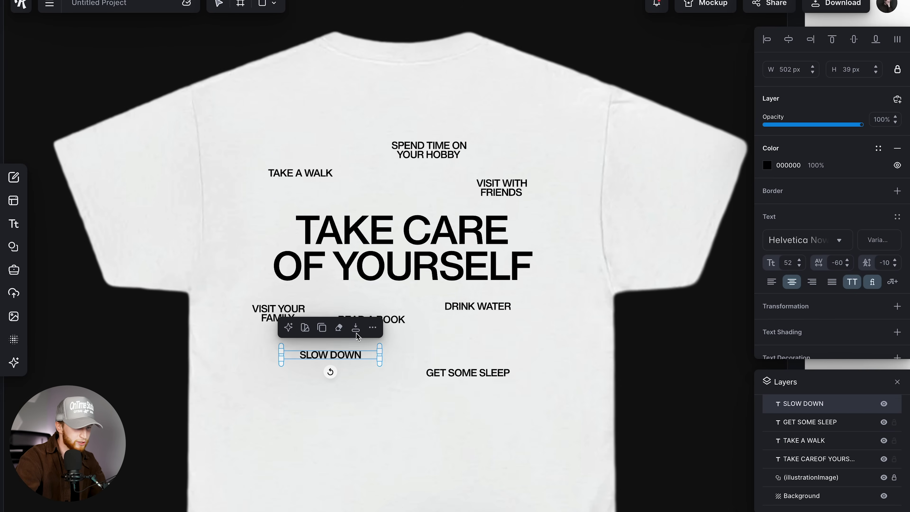
Bring TAKE A WALK, SPEND TIME ON YOUR HOBBY and VISIT YOUR FAMILY closer to the slogan, and shift VISIT WITH FRIENDS outward and down
{"action": "mouse_move", "coordinate": [315, 174]}
{"action": "left_mouse_down"}
{"action": "mouse_move", "coordinate": [304, 175]}
{"action": "mouse_move", "coordinate": [312, 181]}
{"action": "left_mouse_up"}
{"action": "left_click_drag", "start_coordinate": [429, 150], "coordinate": [428, 157]}
{"action": "left_click_drag", "start_coordinate": [501, 188], "coordinate": [513, 194]}
{"action": "left_click_drag", "start_coordinate": [291, 313], "coordinate": [290, 302]}
Raise GET SOME SLEEP and SLOW DOWN closer to the slogan, and shift READ A BOOK slightly right
{"action": "left_click", "coordinate": [487, 375]}
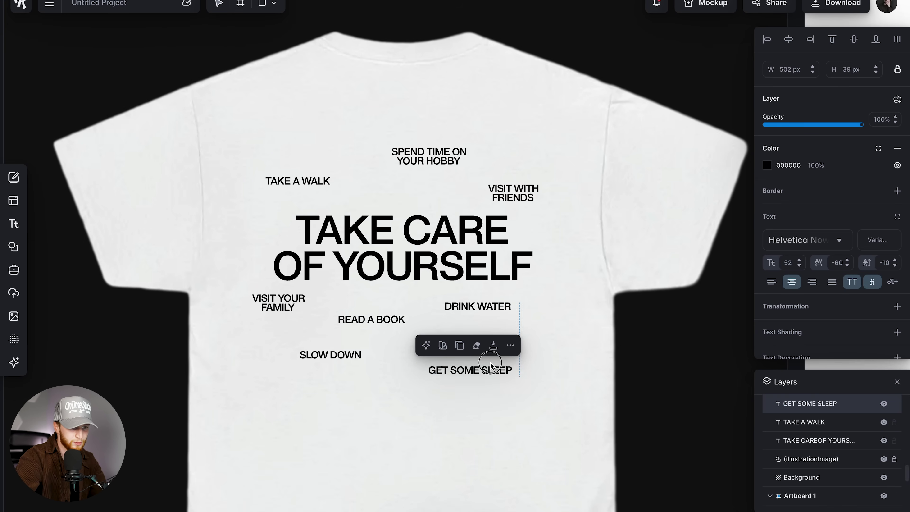
{"action": "left_click_drag", "start_coordinate": [486, 374], "coordinate": [487, 361]}
{"action": "left_click_drag", "start_coordinate": [325, 357], "coordinate": [319, 341]}
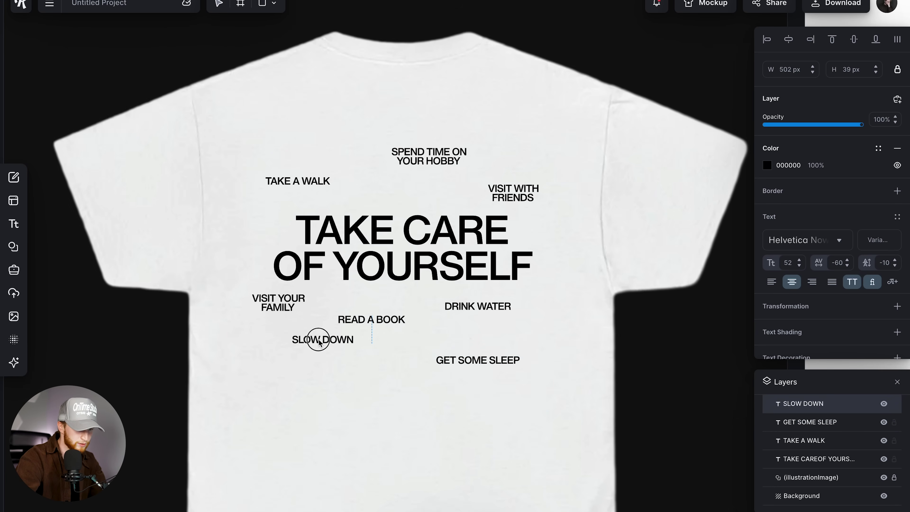
{"action": "left_click_drag", "start_coordinate": [379, 320], "coordinate": [398, 319]}
{"action": "left_click", "coordinate": [490, 416]}
Spread DRINK WATER and TAKE A WALK slightly outward, and nudge the TAKE CARE OF YOURSELF slogan up a little
{"action": "scroll", "coordinate": [490, 416], "scroll_direction": "down", "scroll_amount": 5}
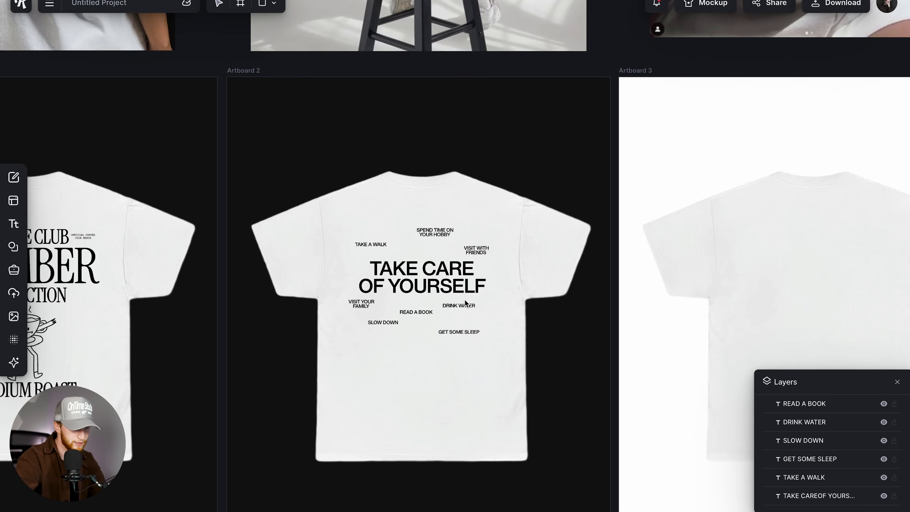
{"action": "scroll", "coordinate": [483, 346], "scroll_direction": "up", "scroll_amount": 5}
{"action": "left_click_drag", "start_coordinate": [464, 308], "coordinate": [490, 310]}
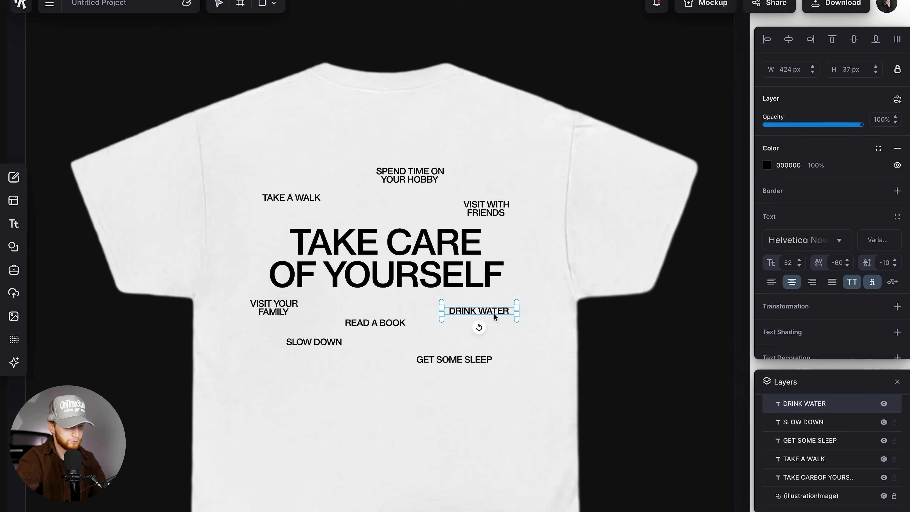
{"action": "left_click_drag", "start_coordinate": [311, 201], "coordinate": [302, 201]}
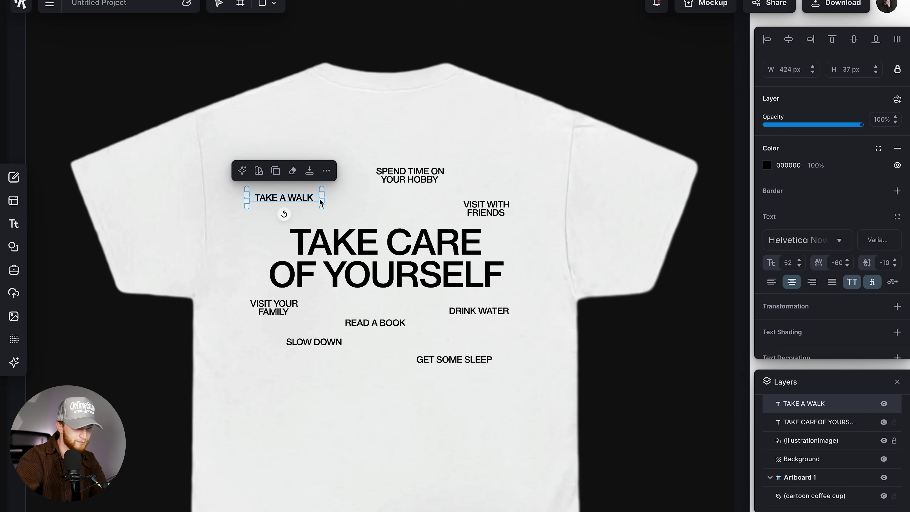
{"action": "left_click", "coordinate": [575, 239]}
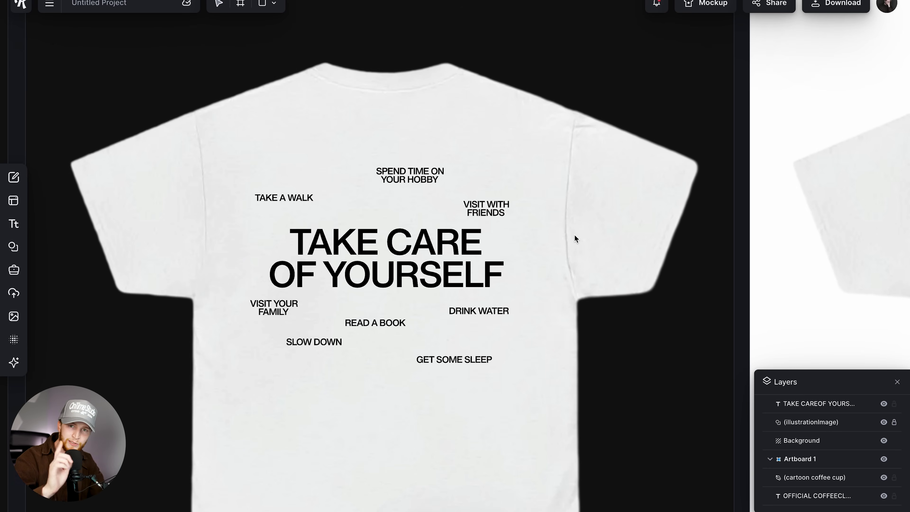
{"action": "left_click_drag", "start_coordinate": [465, 246], "coordinate": [462, 240]}
{"action": "left_click", "coordinate": [580, 269]}
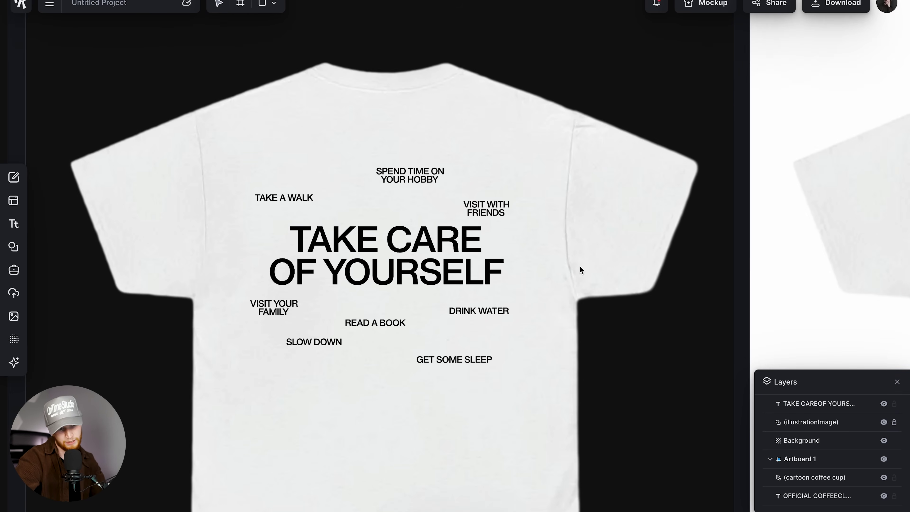
Set the background color of Artboard 3 to the document color 0F0F0F
{"action": "scroll", "coordinate": [524, 293], "scroll_direction": "down", "scroll_amount": 5}
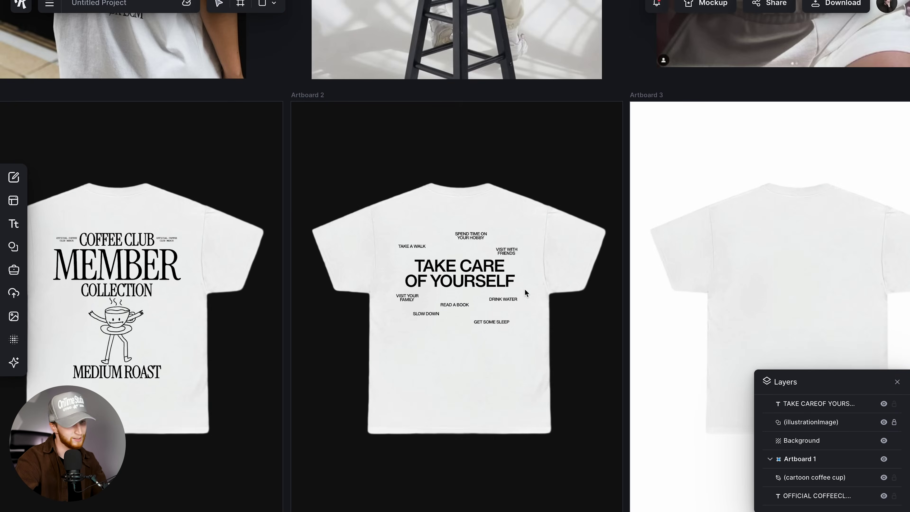
{"action": "scroll", "coordinate": [524, 288], "scroll_direction": "right", "scroll_amount": 5}
{"action": "left_click", "coordinate": [344, 138]}
{"action": "left_click", "coordinate": [766, 211]}
{"action": "left_click", "coordinate": [640, 435]}
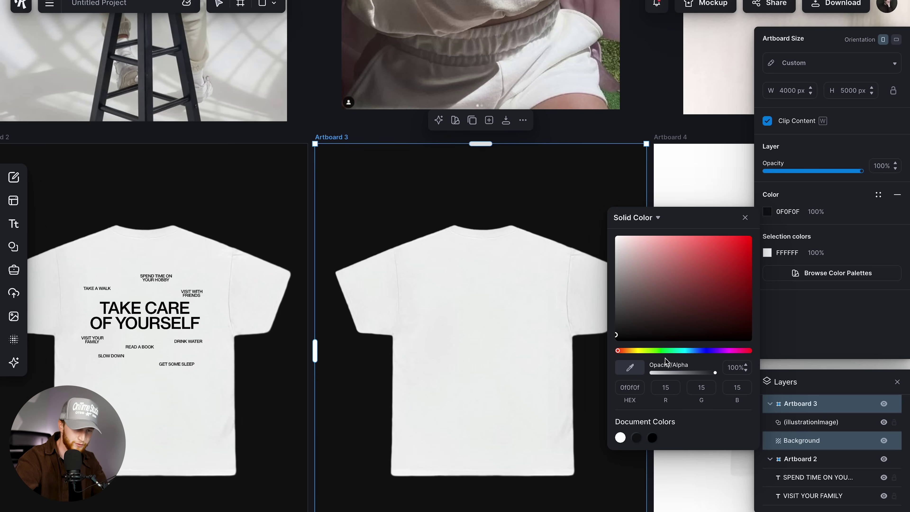
{"action": "left_click", "coordinate": [745, 217]}
Add a new text object to Artboard 3 and place it on the shirt's upper back
{"action": "scroll", "coordinate": [571, 258], "scroll_direction": "up", "scroll_amount": 5}
{"action": "scroll", "coordinate": [571, 258], "scroll_direction": "right", "scroll_amount": 2}
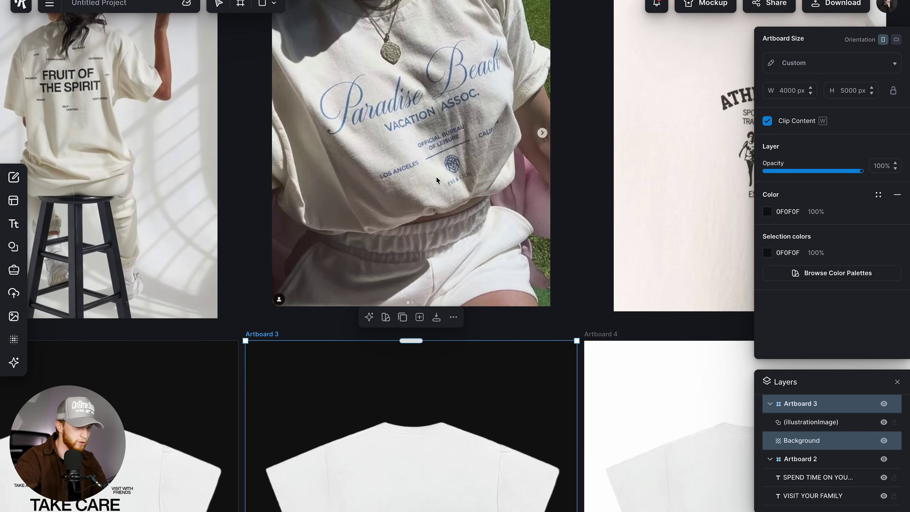
{"action": "scroll", "coordinate": [436, 180], "scroll_direction": "down", "scroll_amount": 5}
{"action": "scroll", "coordinate": [436, 181], "scroll_direction": "left", "scroll_amount": 2}
{"action": "left_click", "coordinate": [431, 342]}
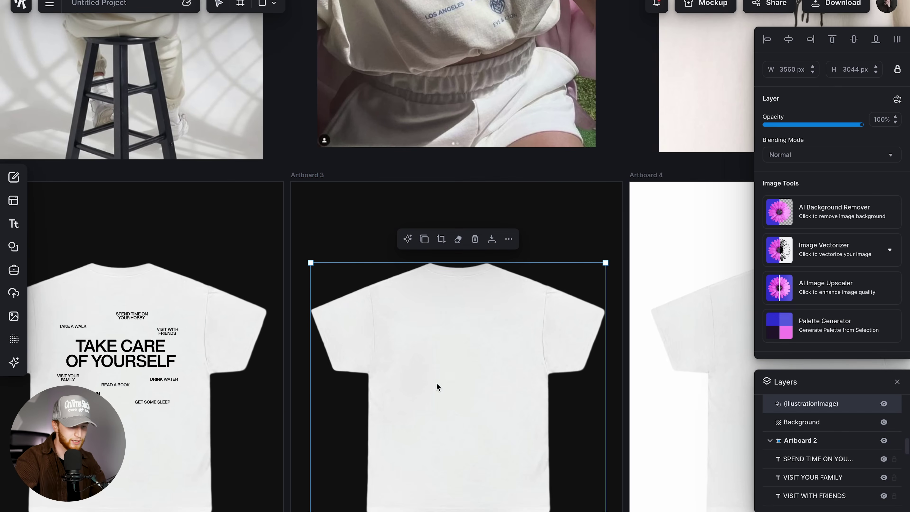
{"action": "key", "text": "t"}
{"action": "left_click", "coordinate": [455, 266]}
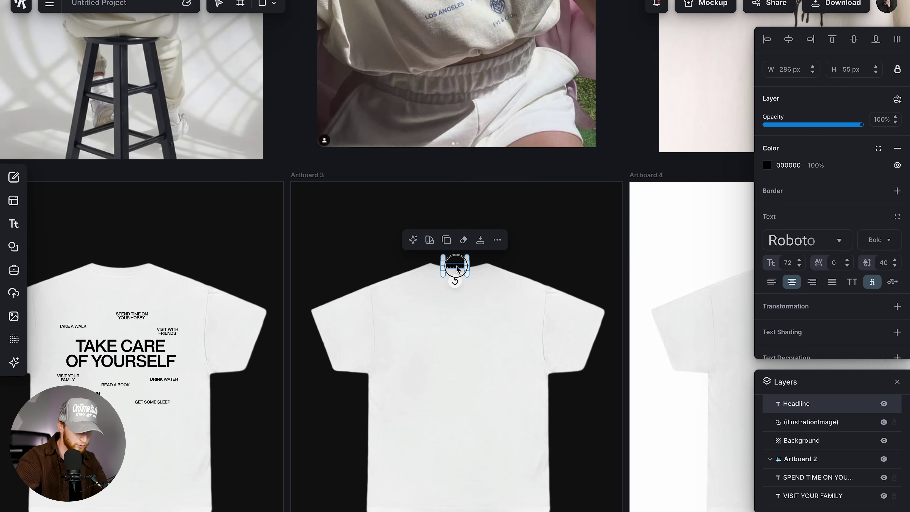
{"action": "left_click_drag", "start_coordinate": [455, 267], "coordinate": [450, 342]}
Set the new text's typeface to Kuenstler Script
{"action": "left_click", "coordinate": [786, 247]}
{"action": "left_click", "coordinate": [695, 224]}
{"action": "type", "text": "KUE"}
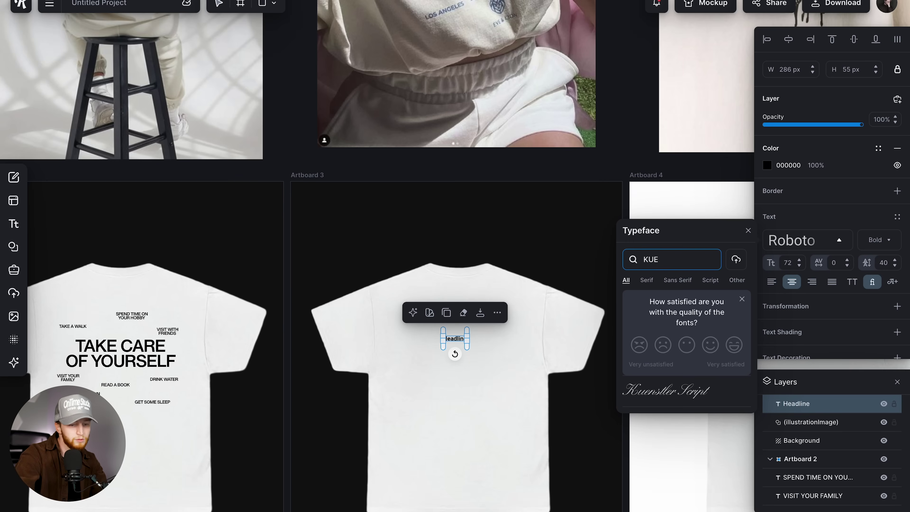
{"action": "left_click", "coordinate": [684, 394]}
Enlarge the script headline to a font size of about 405 and center it on the shirt's upper back
{"action": "left_click", "coordinate": [473, 341]}
{"action": "left_click", "coordinate": [461, 343]}
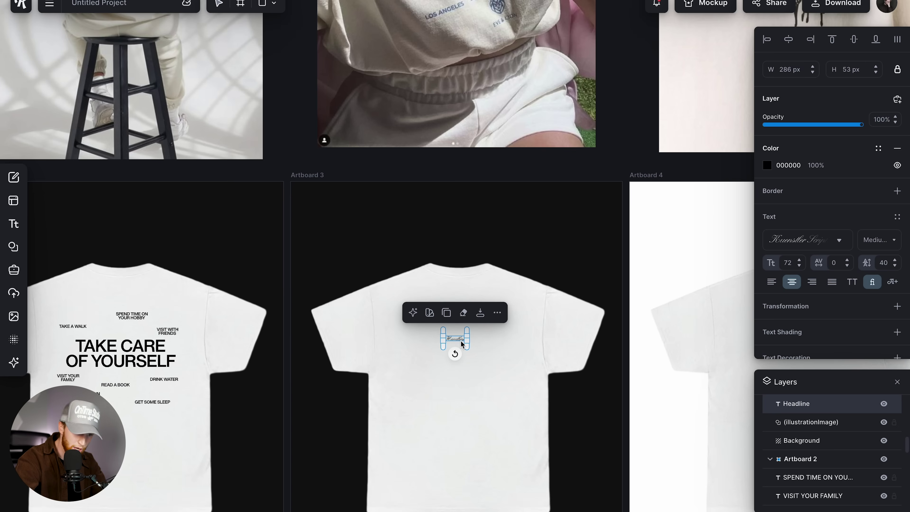
{"action": "left_click_drag", "start_coordinate": [469, 346], "coordinate": [493, 350]}
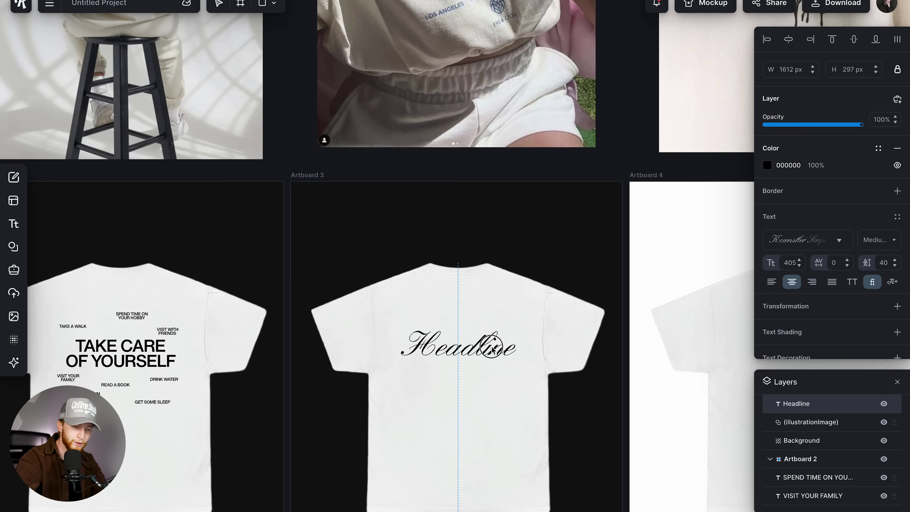
{"action": "left_click", "coordinate": [490, 408]}
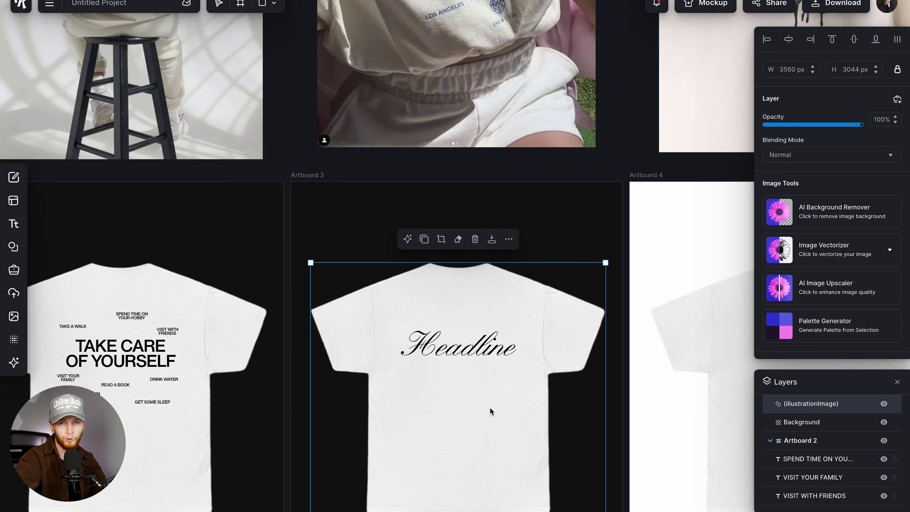
Reword the script headline as Design Club and resize it to about 1662 px wide
{"action": "scroll", "coordinate": [489, 407], "scroll_direction": "up", "scroll_amount": 3}
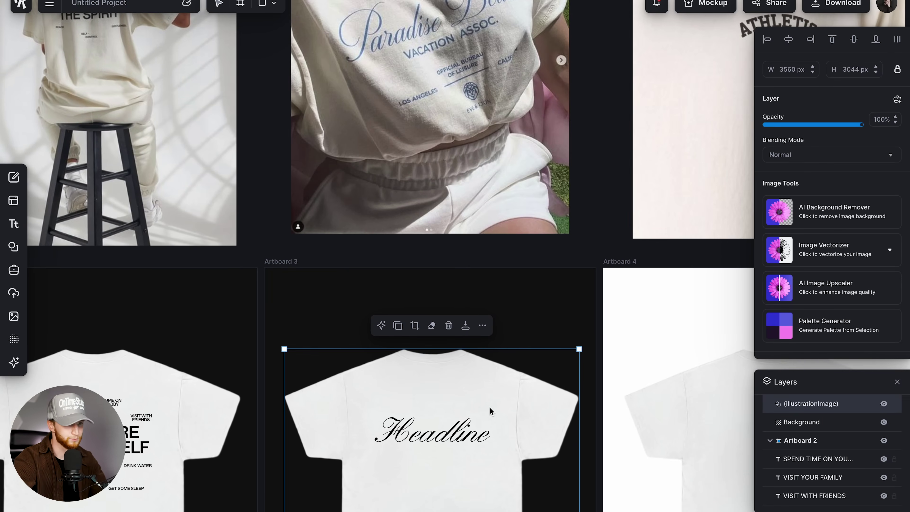
{"action": "scroll", "coordinate": [490, 407], "scroll_direction": "down", "scroll_amount": 4}
{"action": "double_click", "coordinate": [464, 320]}
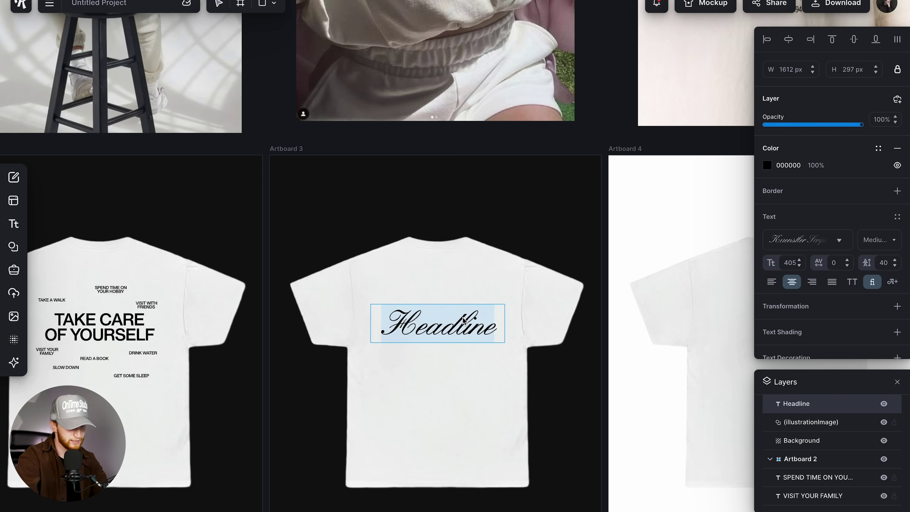
{"action": "type", "text": "Design Club"}
{"action": "key", "text": "Escape"}
{"action": "left_click_drag", "start_coordinate": [506, 342], "coordinate": [477, 327]}
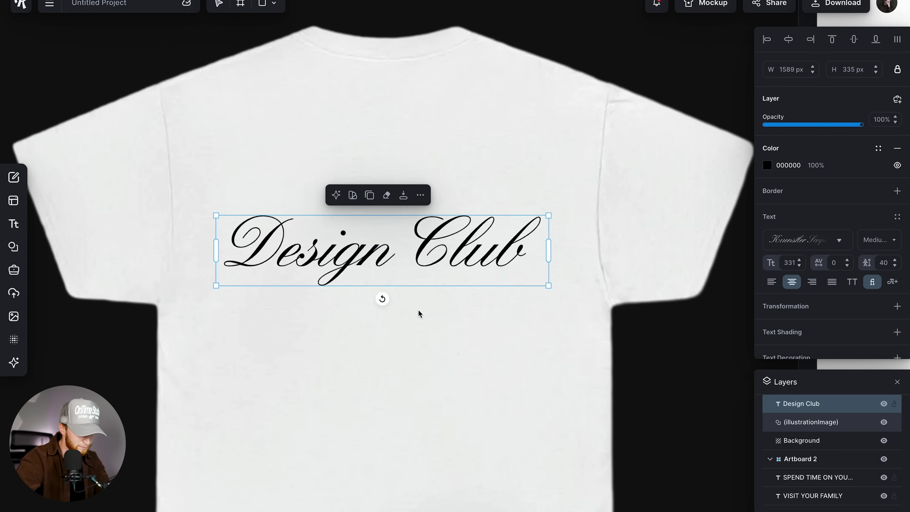
{"action": "left_click_drag", "start_coordinate": [545, 287], "coordinate": [555, 288]}
Duplicate the Design Club script text directly below the original, and delete the extra second copy
{"action": "left_click_drag", "start_coordinate": [427, 241], "coordinate": [427, 326]}
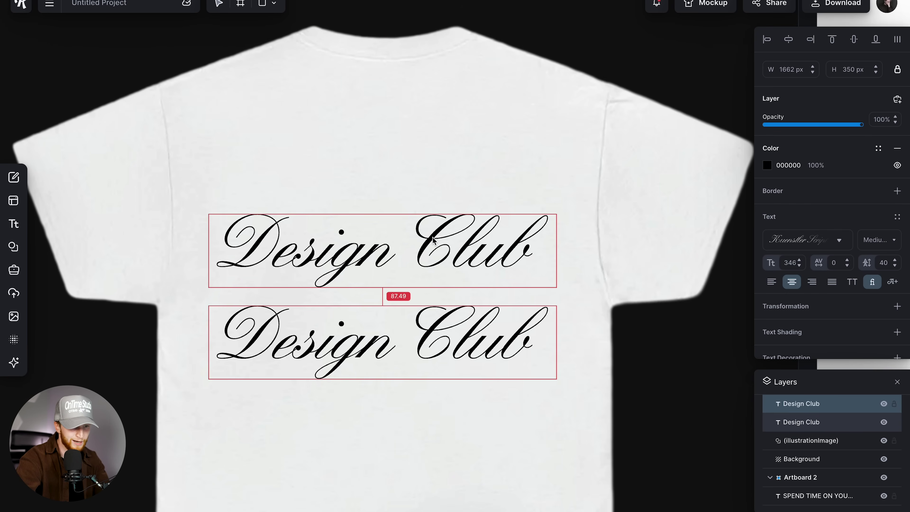
{"action": "left_click_drag", "start_coordinate": [433, 239], "coordinate": [433, 239]}
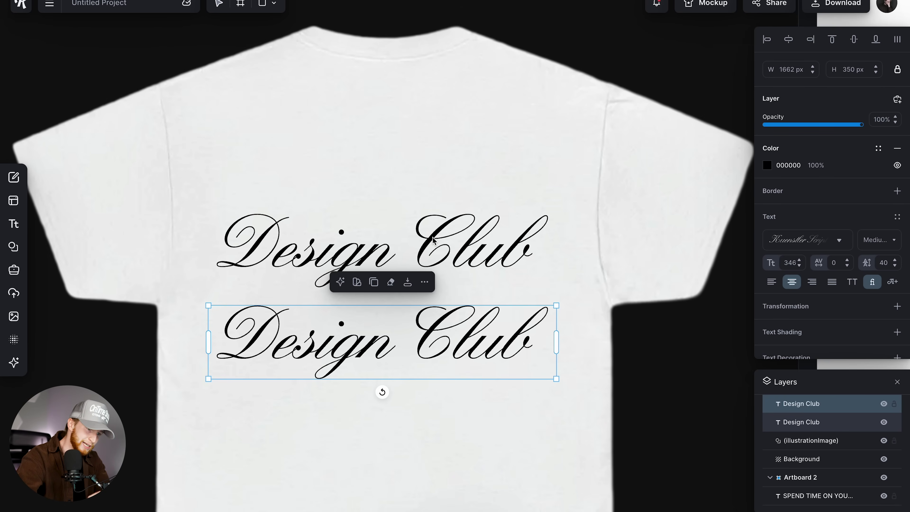
{"action": "left_click_drag", "start_coordinate": [433, 240], "coordinate": [433, 403]}
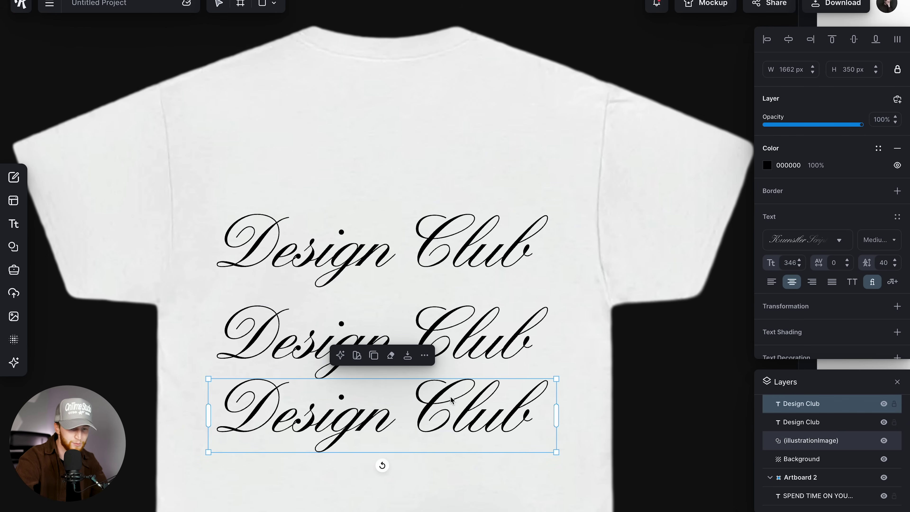
{"action": "key", "text": "Delete"}
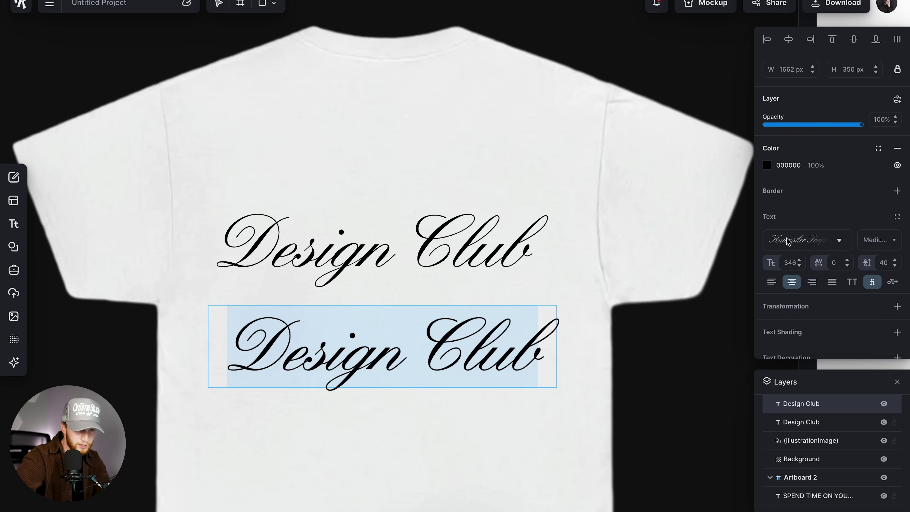
Change the lower Design Club copy's typeface to Archivo
{"action": "left_click", "coordinate": [802, 240]}
{"action": "type", "text": "arch"}
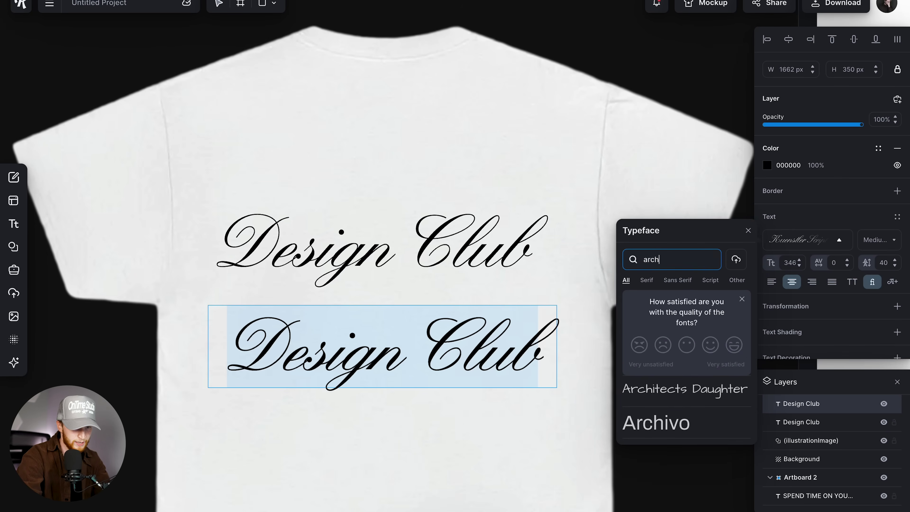
{"action": "type", "text": "ivo"}
{"action": "left_click", "coordinate": [655, 391]}
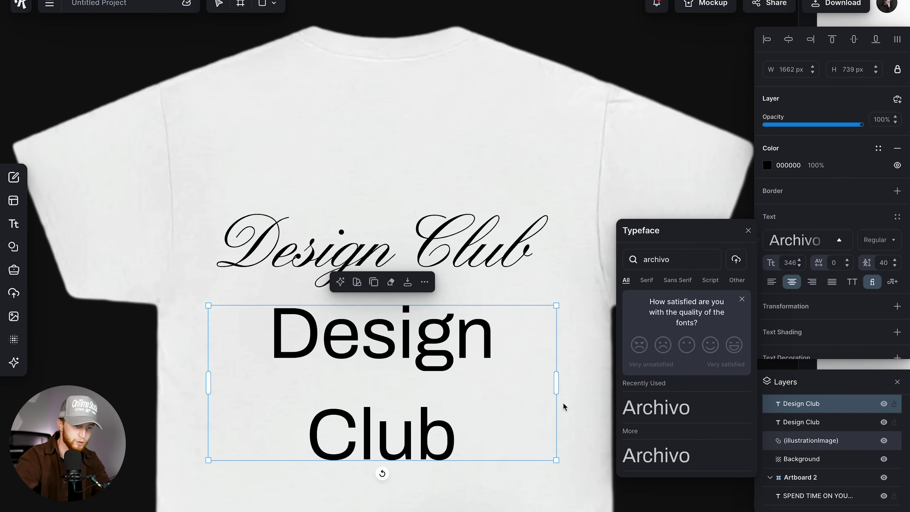
{"action": "left_click", "coordinate": [575, 393]}
Shrink the Archivo copy to a font size of about 74 and set it in all caps
{"action": "left_click", "coordinate": [440, 358]}
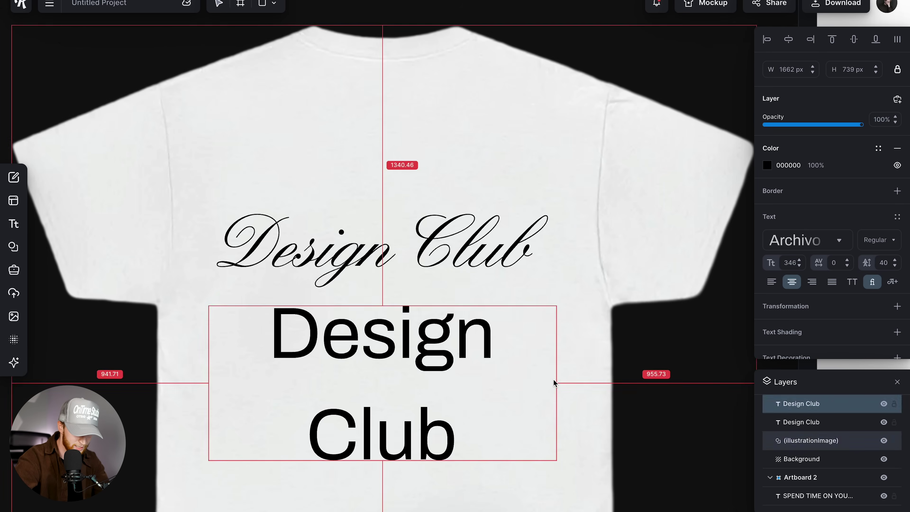
{"action": "left_click_drag", "start_coordinate": [556, 382], "coordinate": [430, 347]}
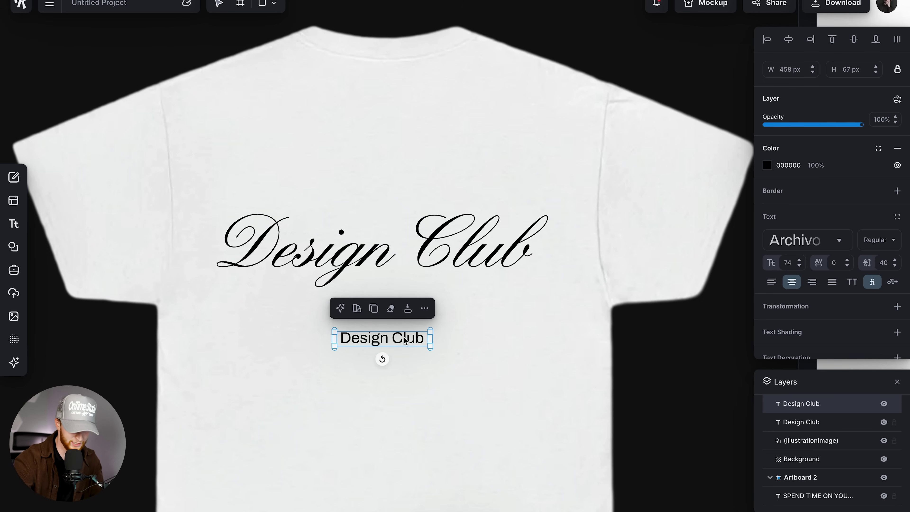
{"action": "left_click", "coordinate": [852, 282]}
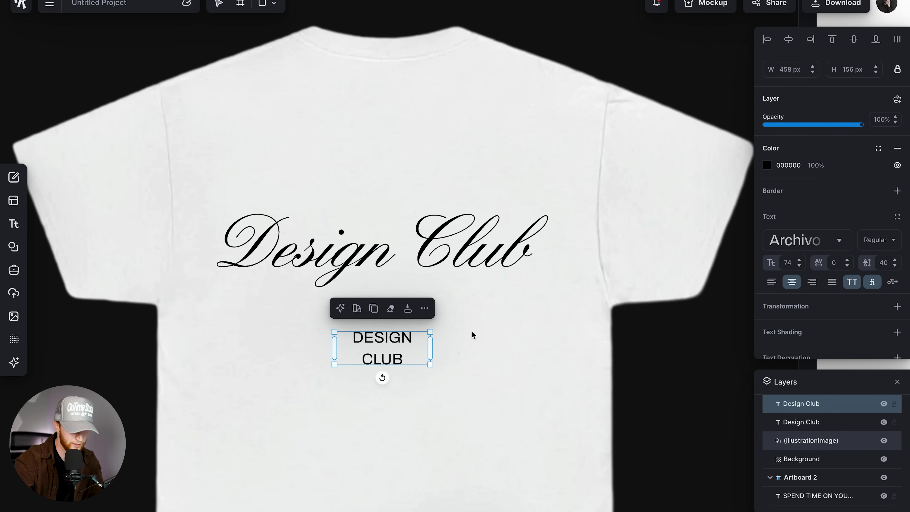
Widen the lower DESIGN CLUB text box to about 604 px so the words fit on one line
{"action": "left_click_drag", "start_coordinate": [431, 346], "coordinate": [445, 341]}
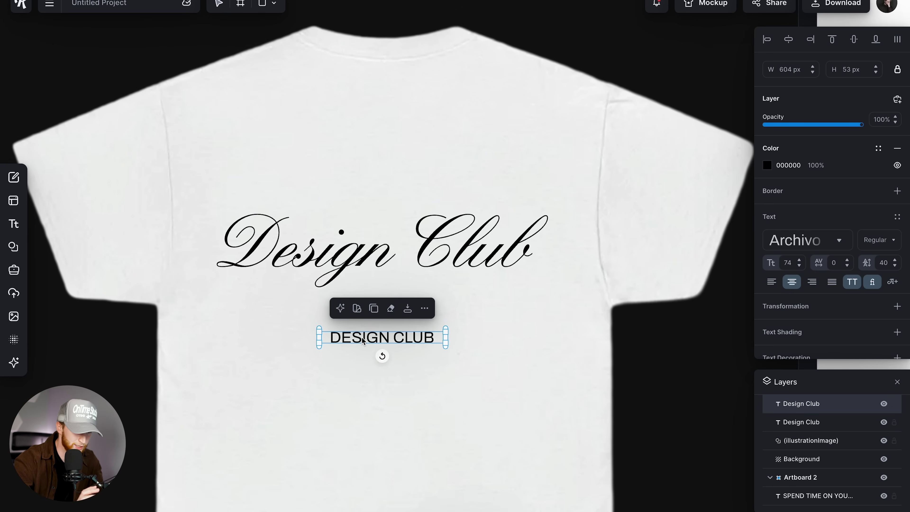
{"action": "scroll", "coordinate": [363, 340], "scroll_direction": "up", "scroll_amount": 5}
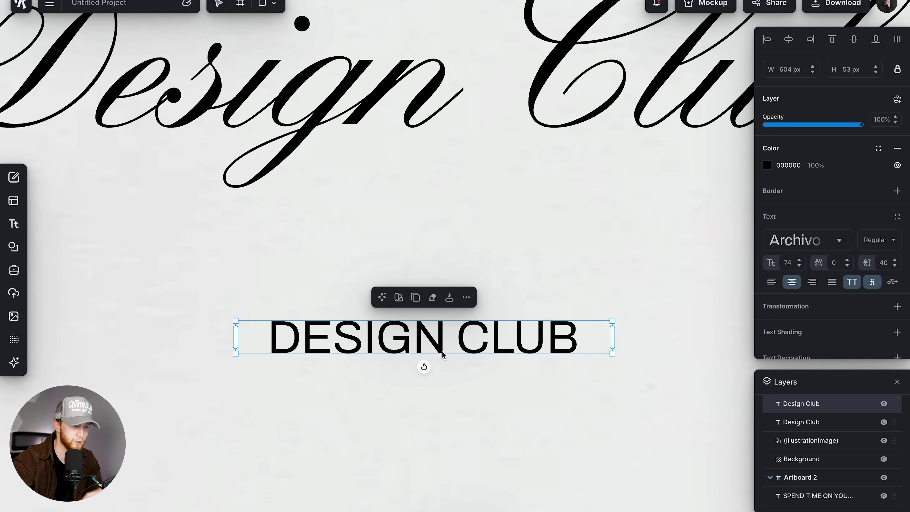
{"action": "scroll", "coordinate": [442, 352], "scroll_direction": "down", "scroll_amount": 10}
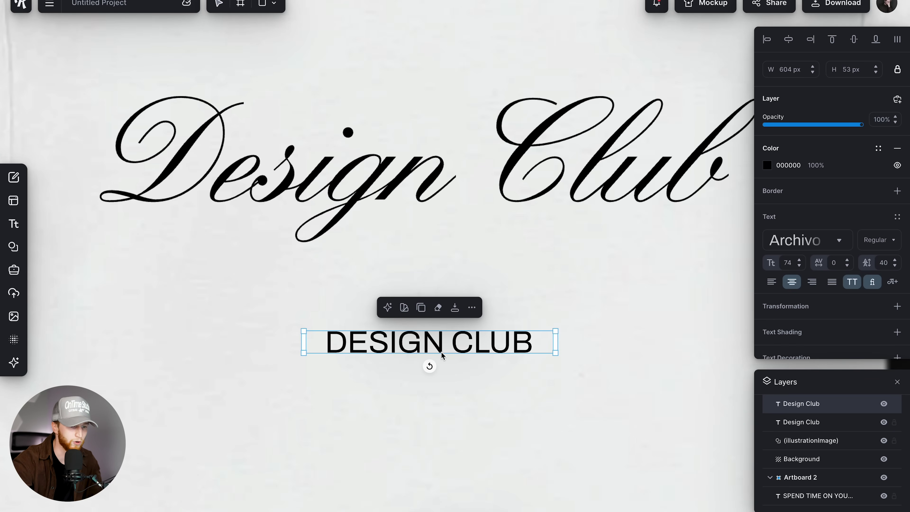
{"action": "scroll", "coordinate": [440, 351], "scroll_direction": "up", "scroll_amount": 3}
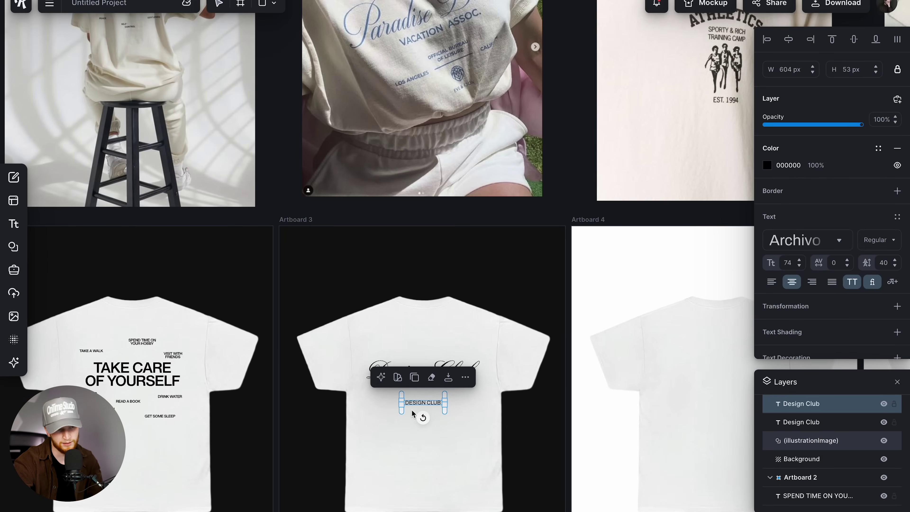
Reword the lower text as DESIGN ONLY GREAT THINGS and fit it on one line about 1405 px wide directly beneath the script headline
{"action": "scroll", "coordinate": [425, 410], "scroll_direction": "up", "scroll_amount": 5}
{"action": "type", "text": "DES"}
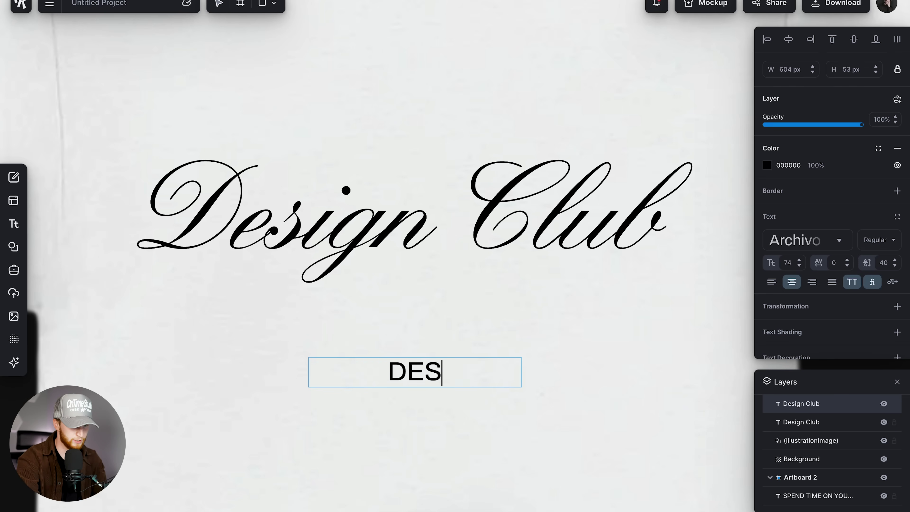
{"action": "type", "text": "IGN ONLY GREAT THIN"}
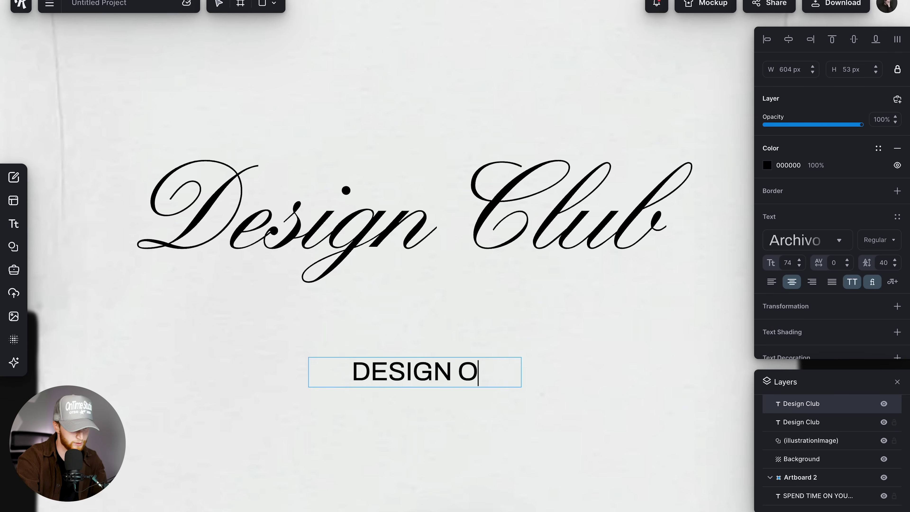
{"action": "type", "text": "GS"}
{"action": "left_click_drag", "start_coordinate": [521, 393], "coordinate": [605, 369]}
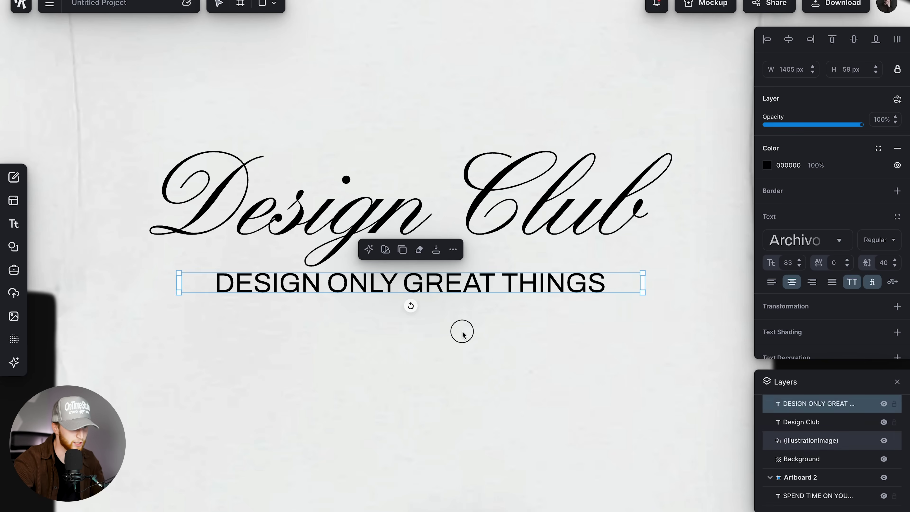
{"action": "left_click", "coordinate": [462, 335]}
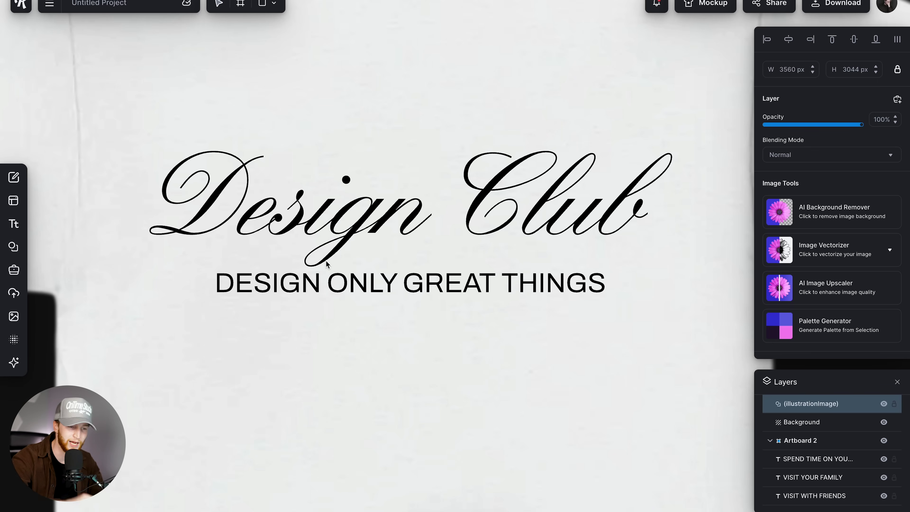
Insert a wide gap of spaces after DESIGN in the tagline to clear the tail of the script g
{"action": "mouse_move", "coordinate": [378, 279]}
{"action": "left_mouse_down"}
{"action": "mouse_move", "coordinate": [375, 249]}
{"action": "mouse_move", "coordinate": [386, 255]}
{"action": "mouse_move", "coordinate": [385, 288]}
{"action": "left_mouse_up"}
{"action": "left_click", "coordinate": [417, 299]}
{"action": "double_click", "coordinate": [330, 292]}
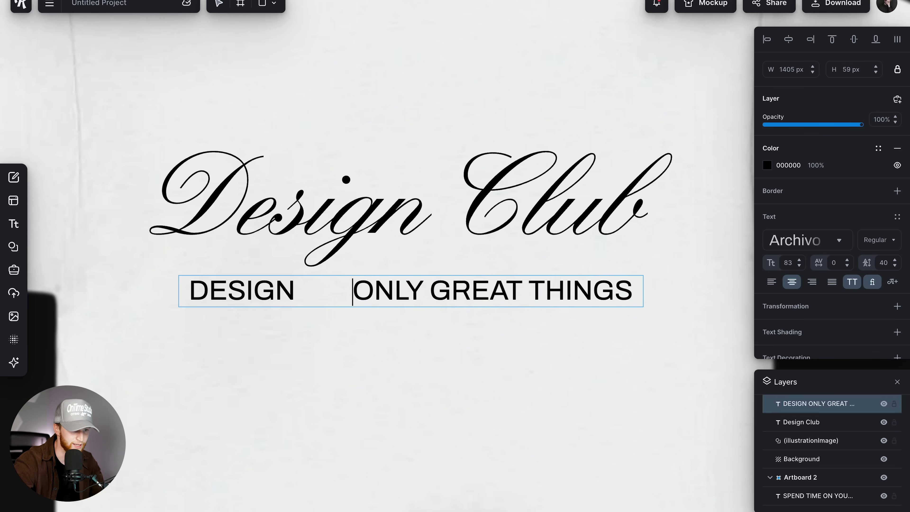
{"action": "key", "text": "Escape"}
Shrink the tagline to about 1308 px wide and tuck it under the script headline with the g's tail in its gap
{"action": "left_click_drag", "start_coordinate": [388, 296], "coordinate": [384, 261]}
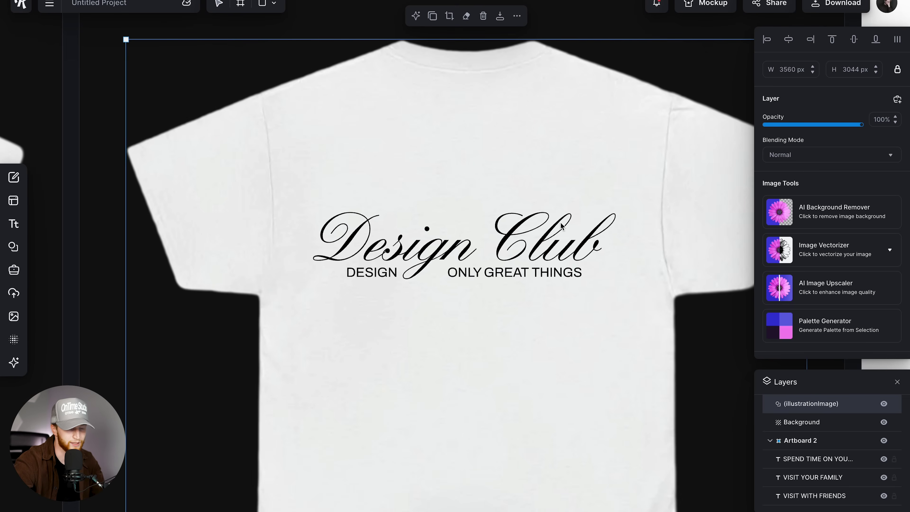
{"action": "left_click_drag", "start_coordinate": [465, 291], "coordinate": [463, 291]}
{"action": "left_click", "coordinate": [514, 302]}
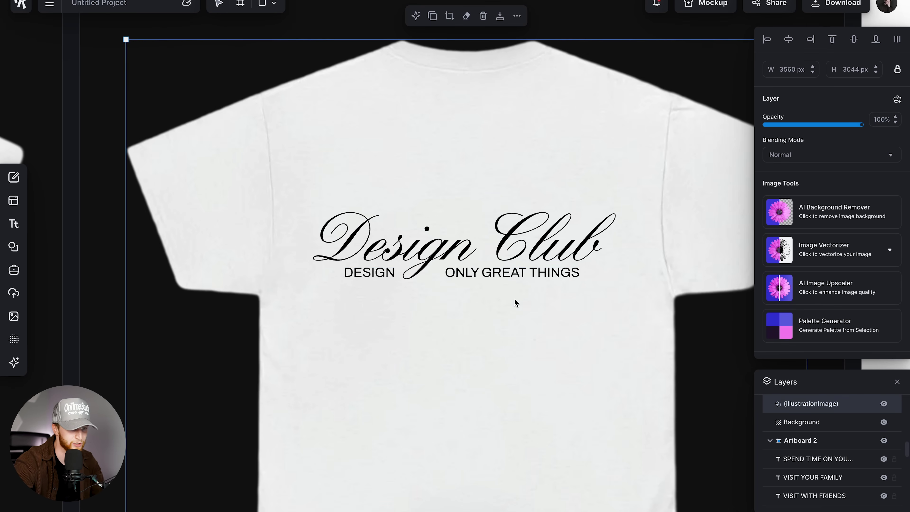
Compare the layout with the Paradise Beach reference shirt and set the DESIGN ONLY GREAT THINGS tagline to Medium weight
{"action": "left_click", "coordinate": [518, 248]}
{"action": "scroll", "coordinate": [569, 344], "scroll_direction": "up", "scroll_amount": 10}
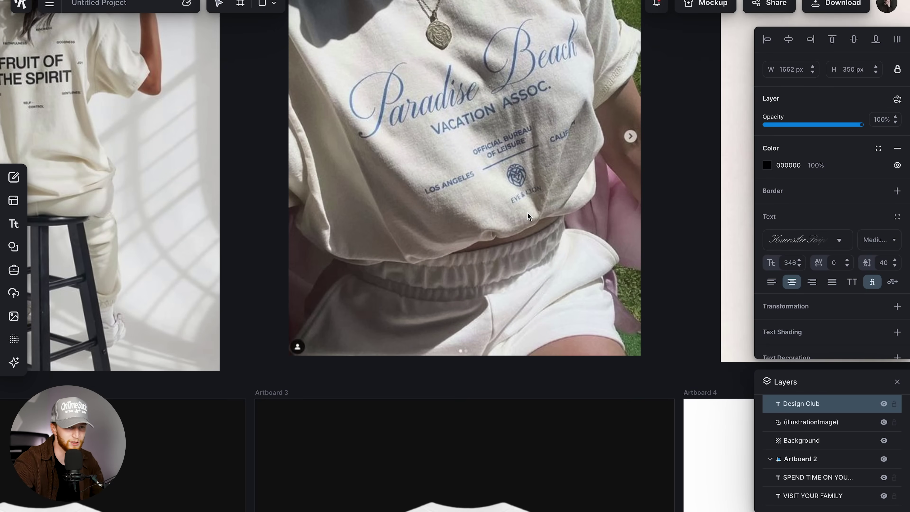
{"action": "scroll", "coordinate": [521, 198], "scroll_direction": "down", "scroll_amount": 10}
{"action": "scroll", "coordinate": [486, 319], "scroll_direction": "up", "scroll_amount": 5}
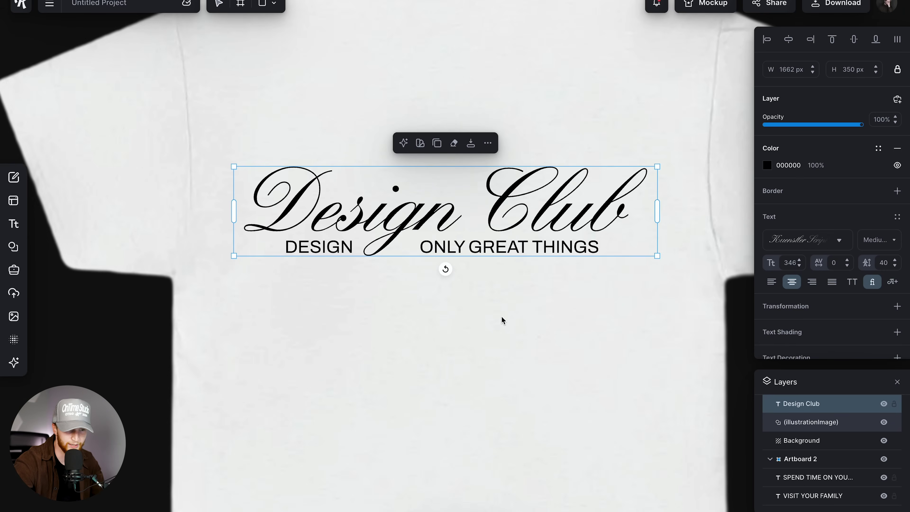
{"action": "left_click", "coordinate": [487, 319]}
{"action": "left_click", "coordinate": [502, 248]}
{"action": "left_click", "coordinate": [871, 248]}
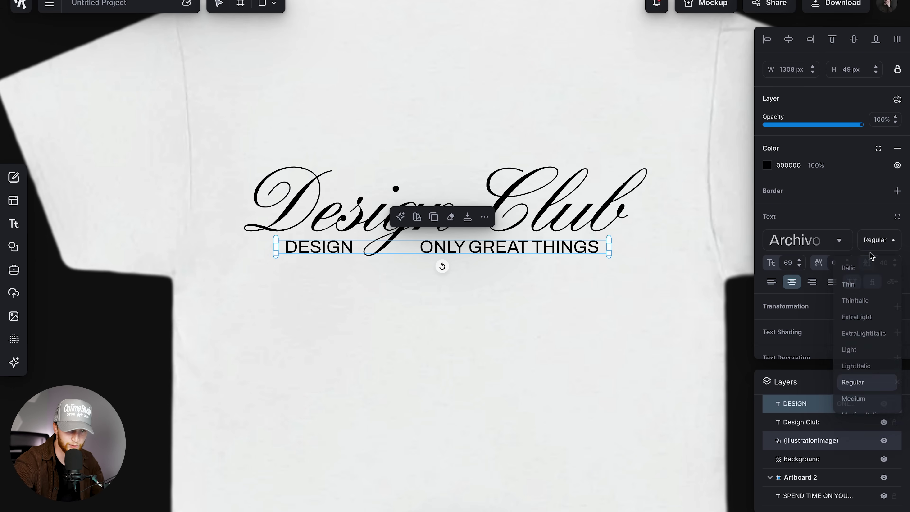
{"action": "left_click", "coordinate": [853, 398]}
{"action": "left_click", "coordinate": [684, 329]}
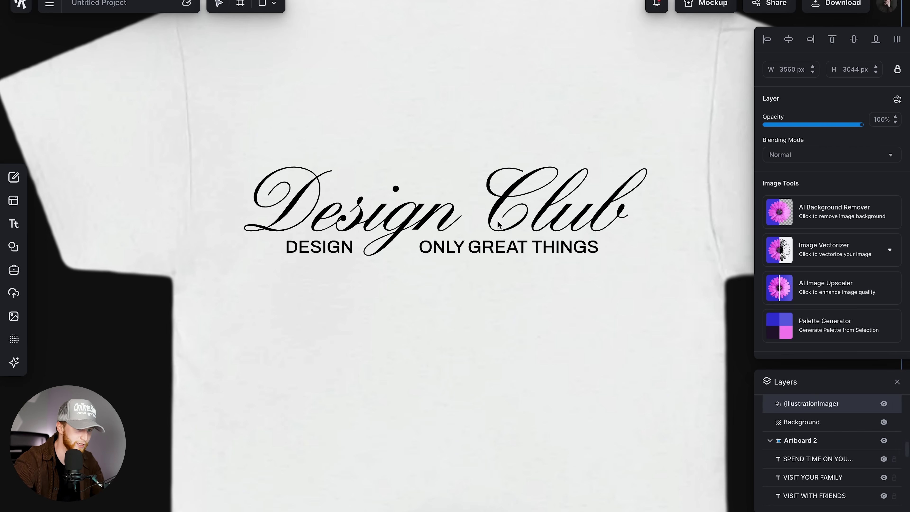
Duplicate the tagline below itself and reword the copy on two lines as GRAPHIC DESIGN and OWNERS CLUB
{"action": "left_click_drag", "start_coordinate": [485, 251], "coordinate": [483, 324]}
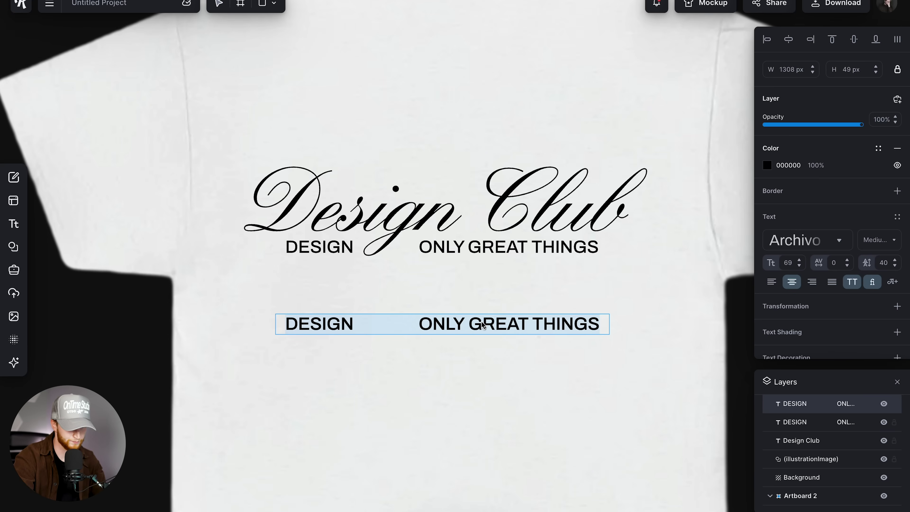
{"action": "type", "text": "CREATE"}
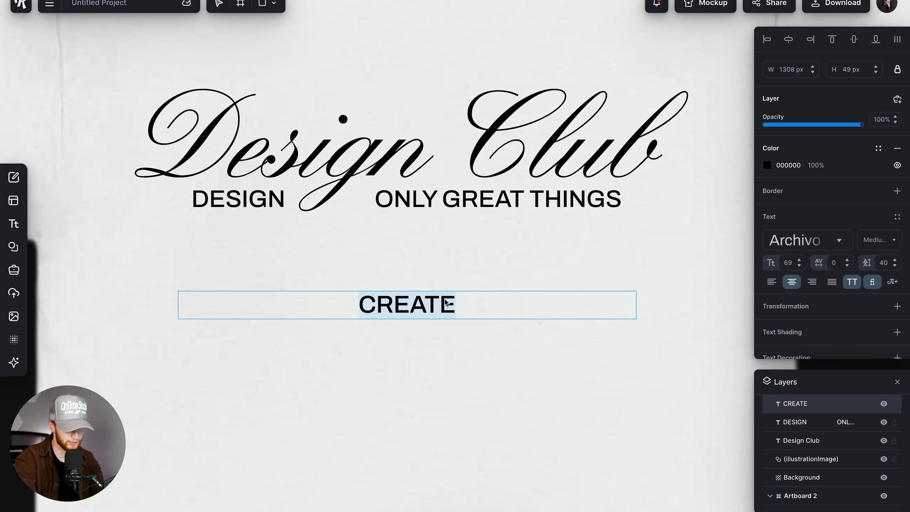
{"action": "type", "text": "GRAPHIC DESIGN"}
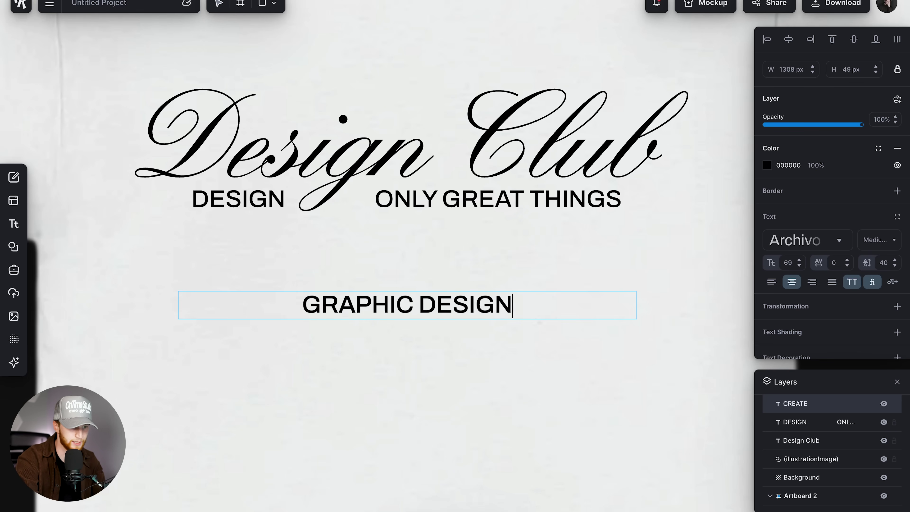
{"action": "key", "text": "Return"}
{"action": "type", "text": "OWNERS CLUB"}
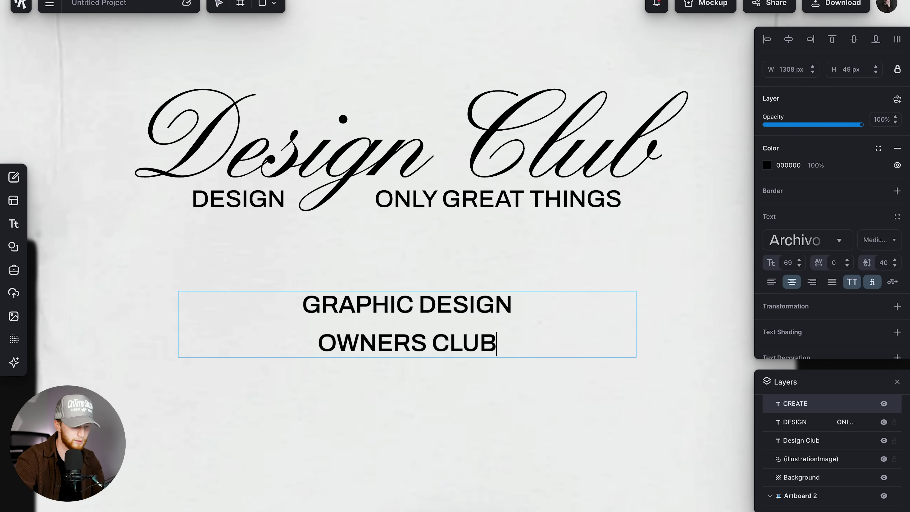
Set the GRAPHIC DESIGN OWNERS CLUB text's line height to -10 and narrow its box to about 636 px
{"action": "key", "text": "ctrl+a"}
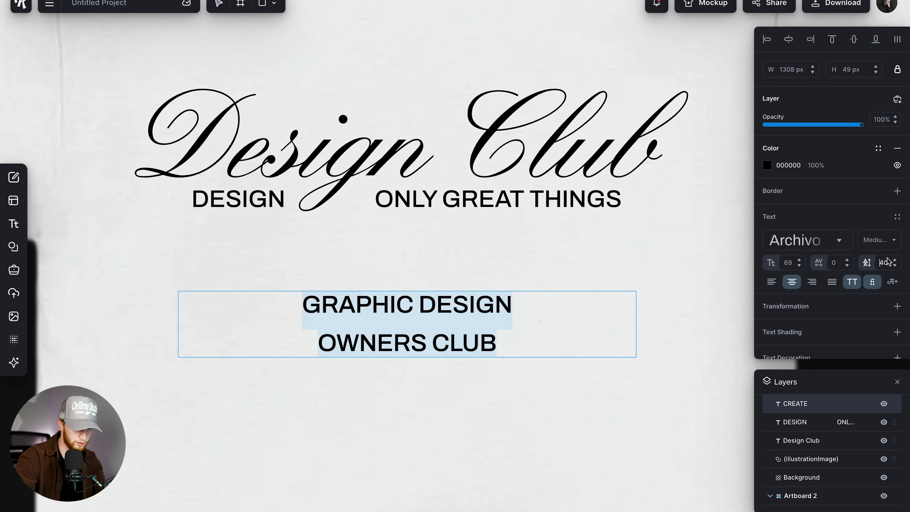
{"action": "double_click", "coordinate": [885, 262]}
{"action": "type", "text": "-1"}
{"action": "key", "text": "Return"}
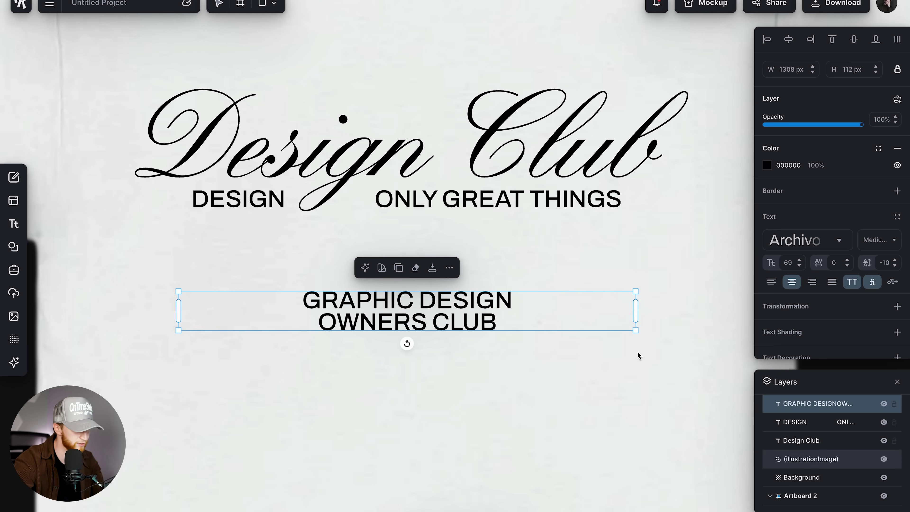
{"action": "left_click", "coordinate": [611, 385]}
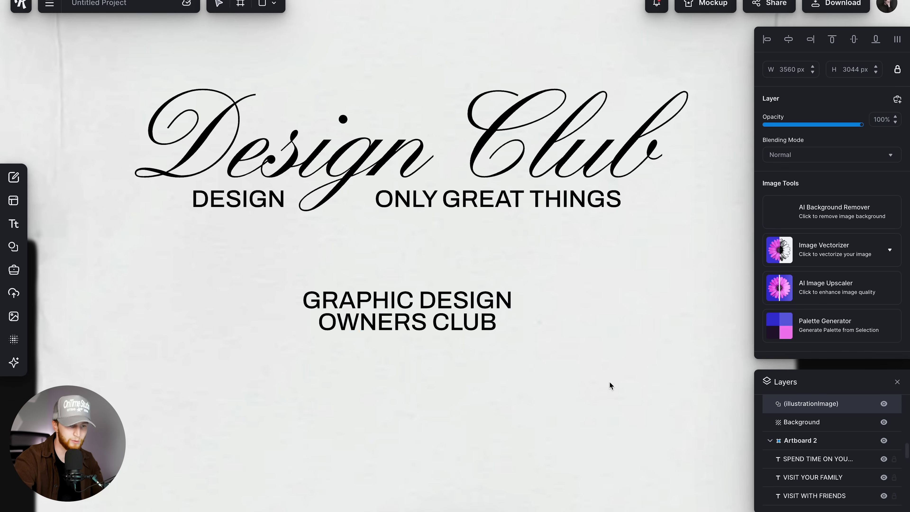
{"action": "left_click", "coordinate": [468, 304]}
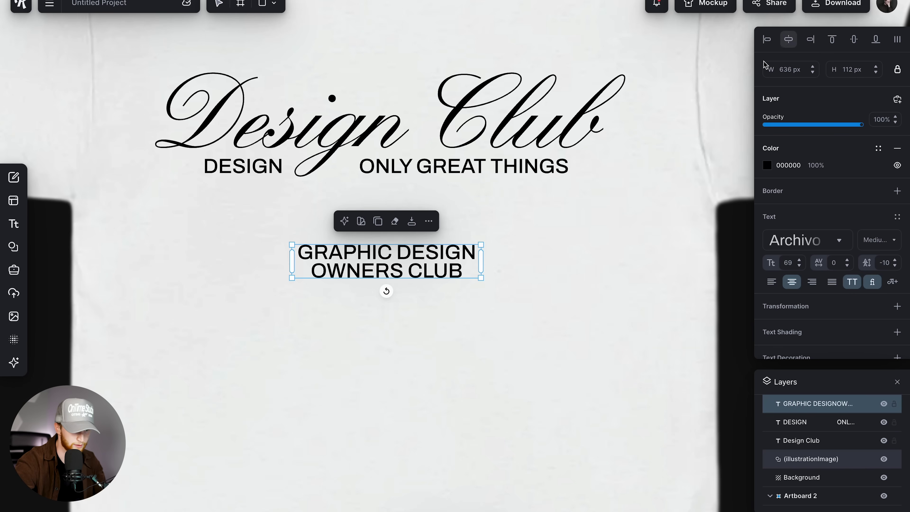
Duplicate the GRAPHIC DESIGN OWNERS CLUB text below itself and reword the copy as CREATE
{"action": "left_click_drag", "start_coordinate": [418, 255], "coordinate": [414, 355]}
{"action": "double_click", "coordinate": [414, 353]}
{"action": "type", "text": "CREATE"}
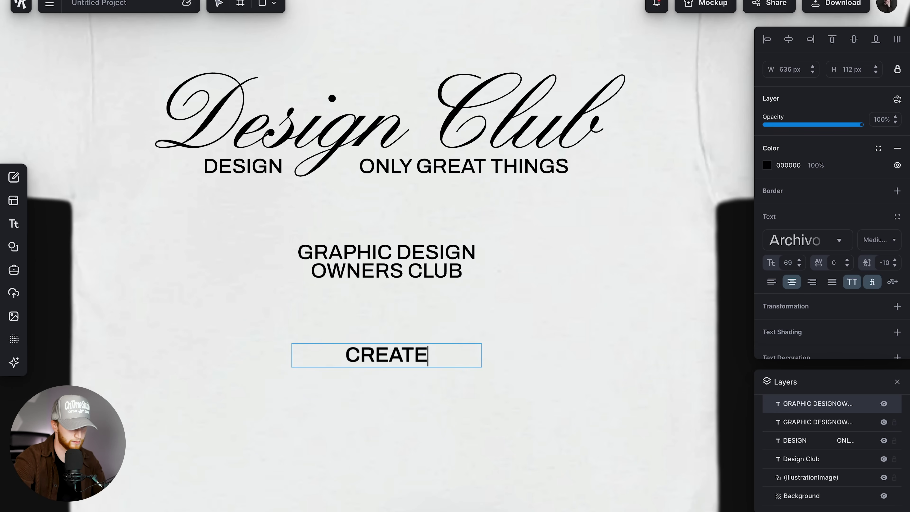
{"action": "key", "text": "Escape"}
Place CREATE left-aligned under the tagline's start, and duplicate it opposite as right-aligned text reading CURATE
{"action": "left_click_drag", "start_coordinate": [386, 372], "coordinate": [483, 337]}
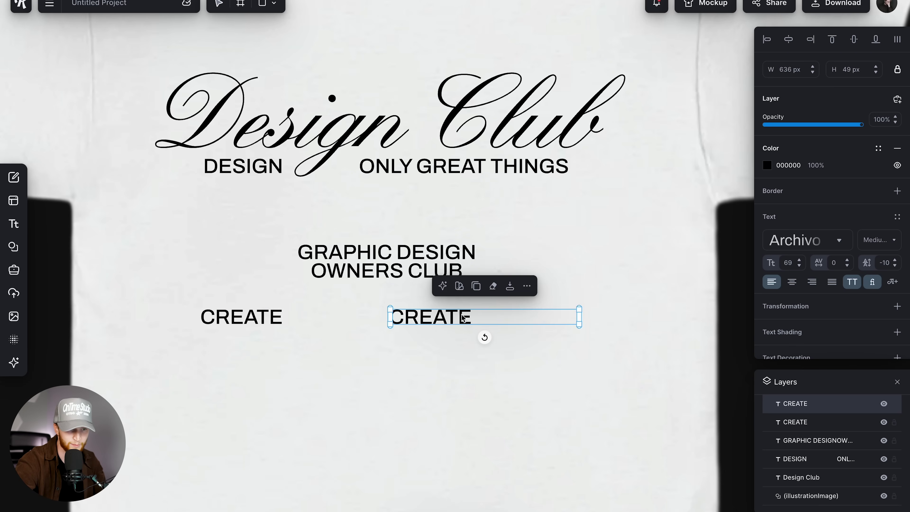
{"action": "left_click", "coordinate": [811, 282]}
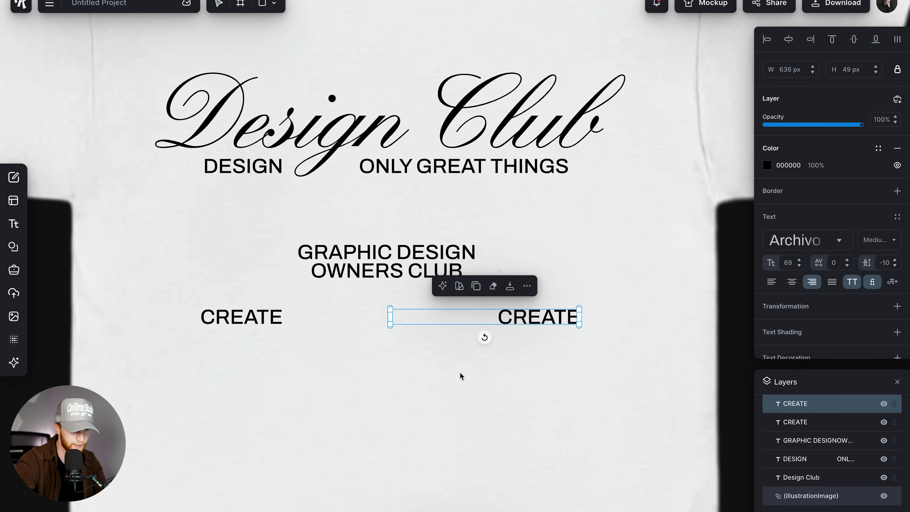
{"action": "left_click_drag", "start_coordinate": [554, 320], "coordinate": [555, 320]}
{"action": "double_click", "coordinate": [554, 319]}
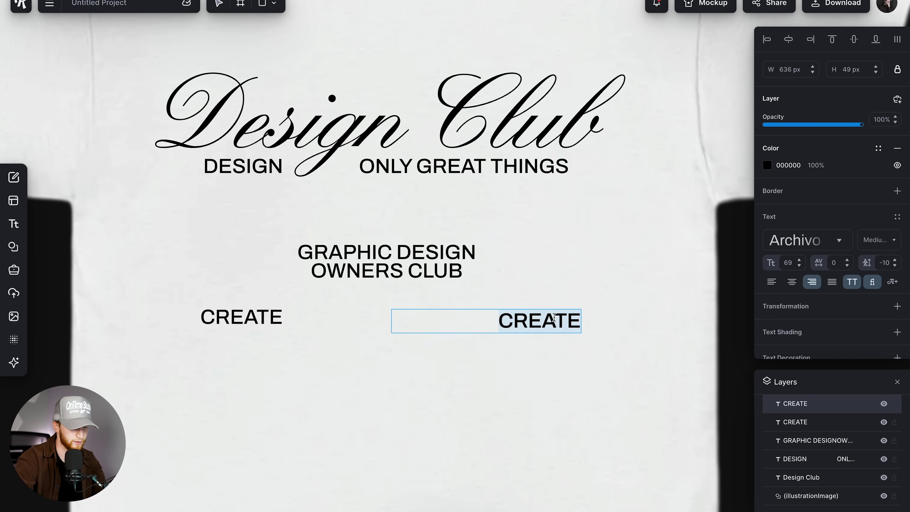
{"action": "type", "text": "CURATE"}
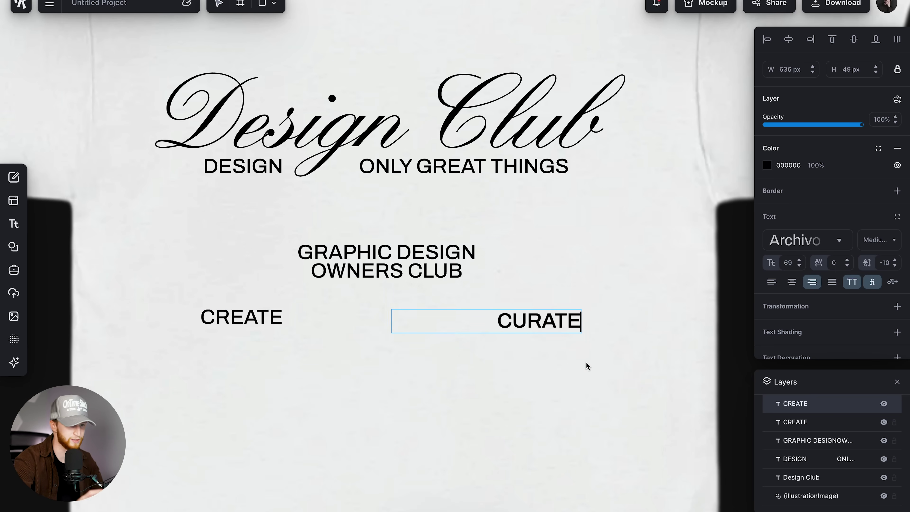
{"action": "key", "text": "Escape"}
Align CREATE and CURATE with each other on their vertical centres
{"action": "left_click", "coordinate": [311, 324], "text": "shift"}
{"action": "left_click", "coordinate": [853, 40]}
{"action": "left_click", "coordinate": [599, 285]}
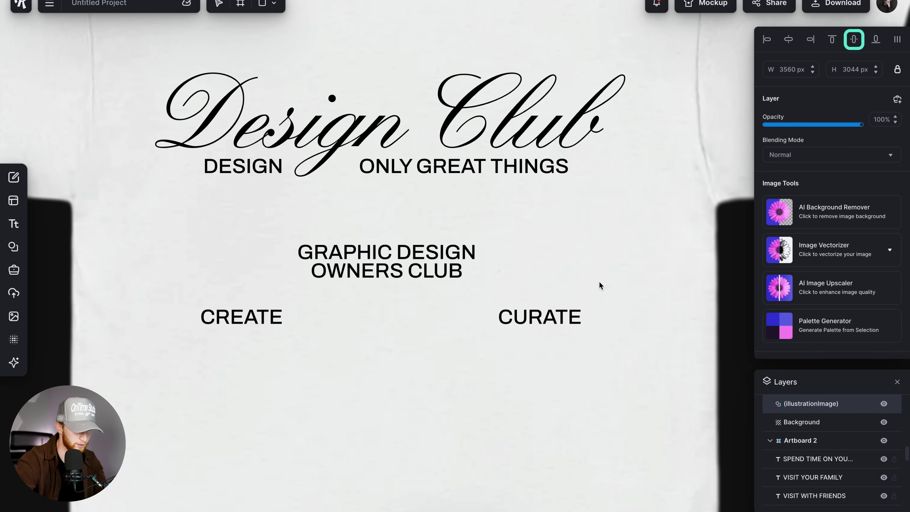
Add a basic square shape, flatten it into a thin black line, and place it between CREATE and CURATE
{"action": "left_click", "coordinate": [13, 246]}
{"action": "left_click", "coordinate": [60, 243]}
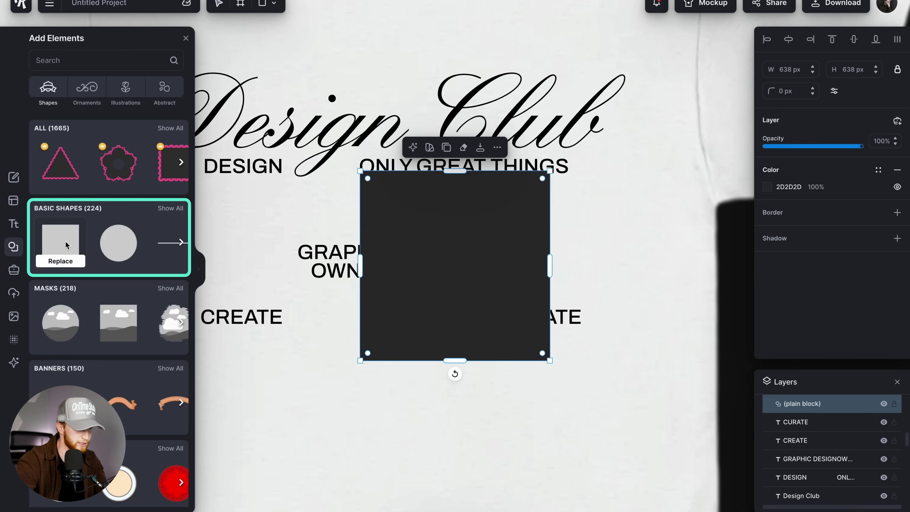
{"action": "left_click", "coordinate": [435, 287]}
{"action": "left_click_drag", "start_coordinate": [437, 290], "coordinate": [375, 425]}
{"action": "left_click_drag", "start_coordinate": [389, 500], "coordinate": [400, 315]}
{"action": "left_click", "coordinate": [767, 187]}
{"action": "key", "text": "Escape"}
{"action": "left_click", "coordinate": [641, 250]}
Group the line with CREATE and CURATE, and centre the group, the two-line text and the tagline horizontally under the script headline
{"action": "left_click_drag", "start_coordinate": [474, 316], "coordinate": [469, 317]}
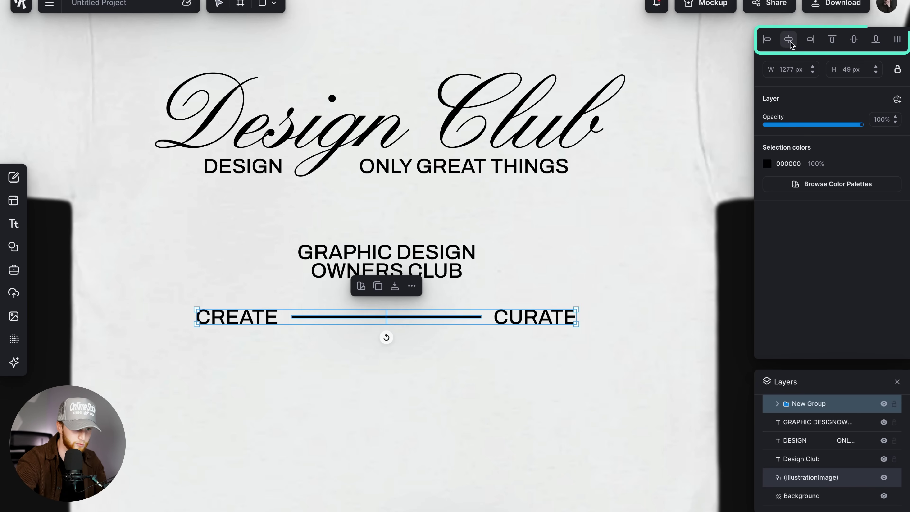
{"action": "left_click", "coordinate": [474, 250], "text": "shift"}
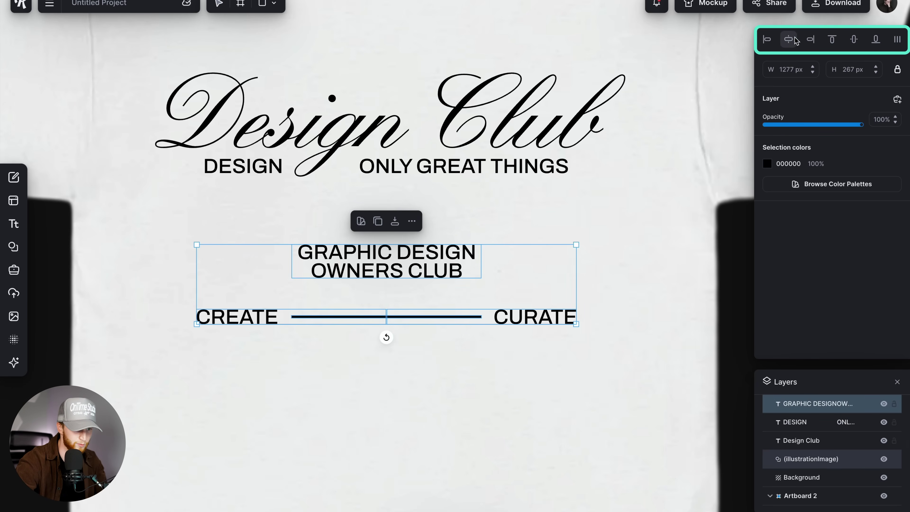
{"action": "left_click", "coordinate": [477, 181]}
{"action": "left_click", "coordinate": [659, 247]}
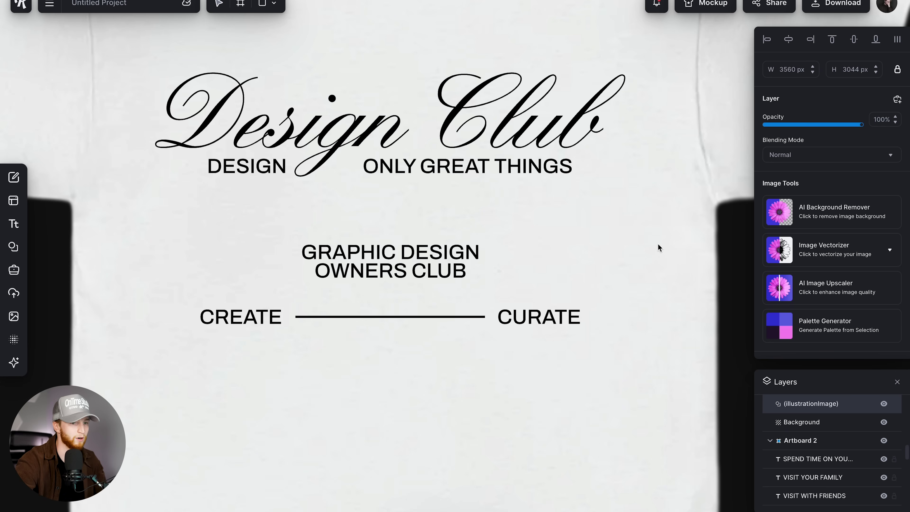
Move GRAPHIC DESIGN OWNERS CLUB down closer to the line, and ungroup the CREATE, line and CURATE row
{"action": "scroll", "coordinate": [552, 331], "scroll_direction": "left", "scroll_amount": 3}
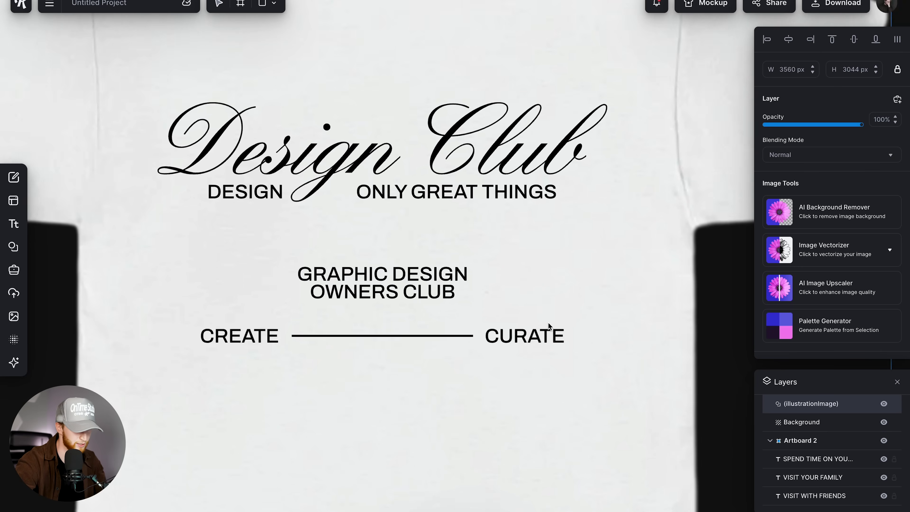
{"action": "left_click", "coordinate": [466, 267]}
{"action": "left_click_drag", "start_coordinate": [465, 267], "coordinate": [473, 287]}
{"action": "left_click", "coordinate": [566, 273]}
{"action": "scroll", "coordinate": [566, 273], "scroll_direction": "up", "scroll_amount": 2}
{"action": "left_click", "coordinate": [578, 260]}
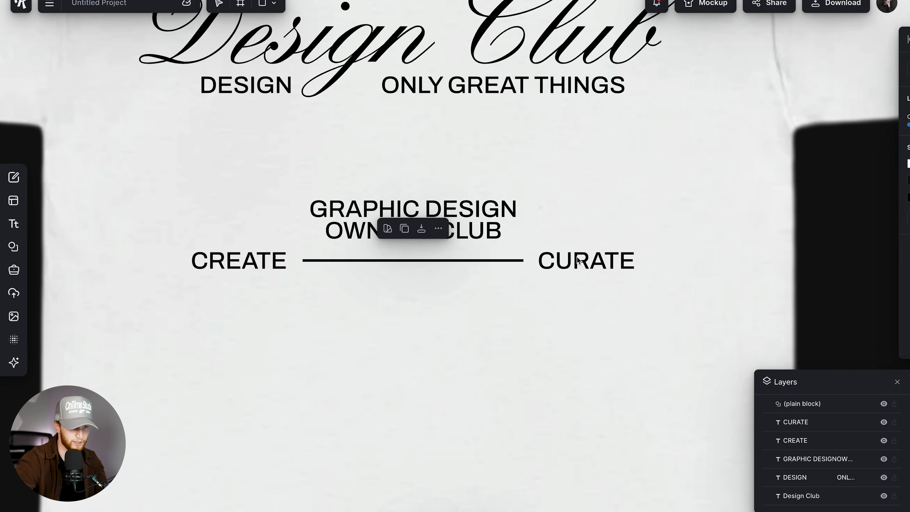
Duplicate the CURATE text below the divider line, centre the copy horizontally and set its text alignment to centre
{"action": "left_click", "coordinate": [577, 260]}
{"action": "left_click", "coordinate": [515, 228]}
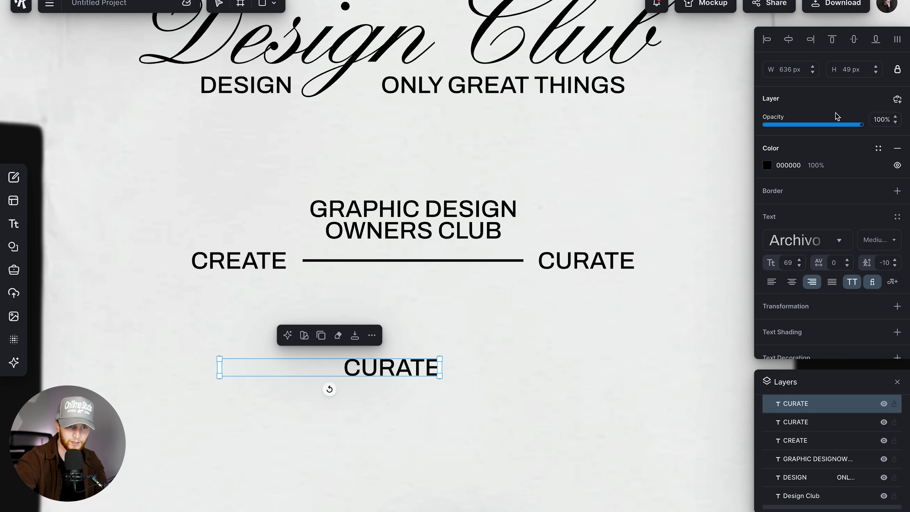
{"action": "left_click", "coordinate": [788, 38]}
{"action": "left_click", "coordinate": [792, 281]}
Replace the duplicated word with "EST. 2025" and centre it horizontally beneath the divider line
{"action": "double_click", "coordinate": [406, 368]}
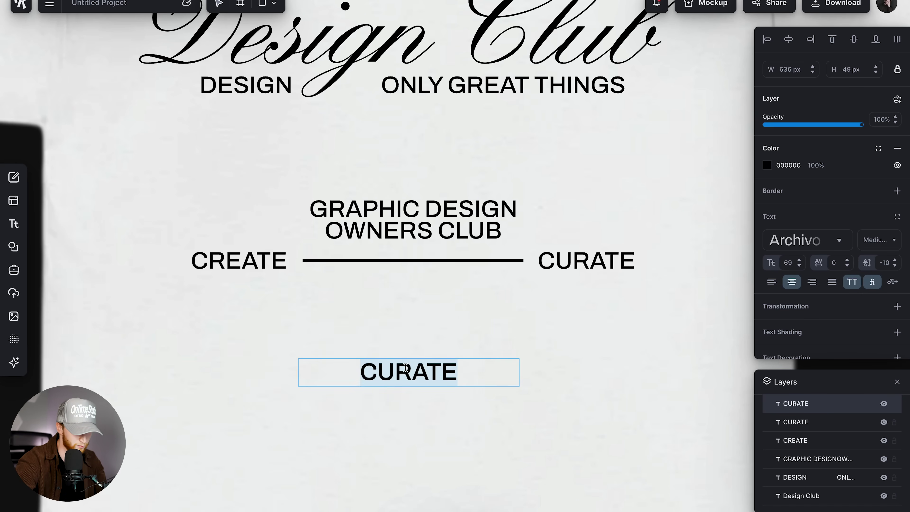
{"action": "type", "text": "EST"}
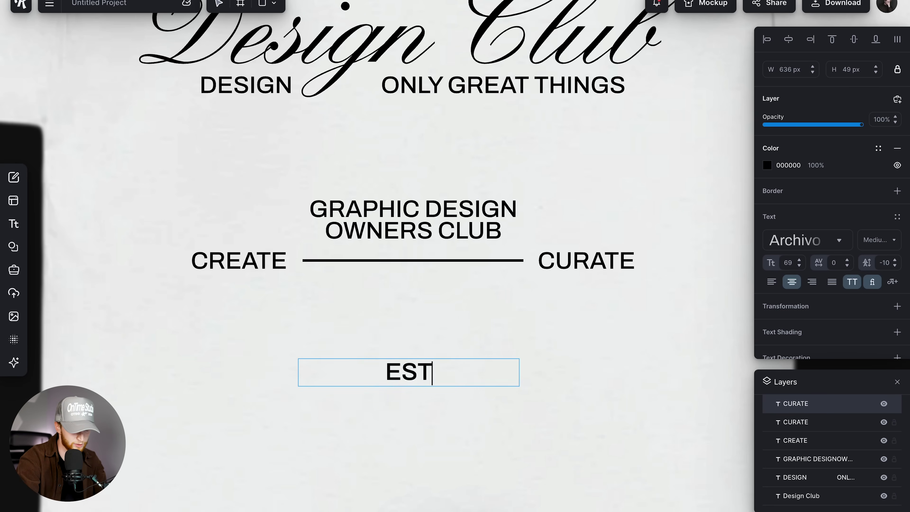
{"action": "type", "text": ". 2025"}
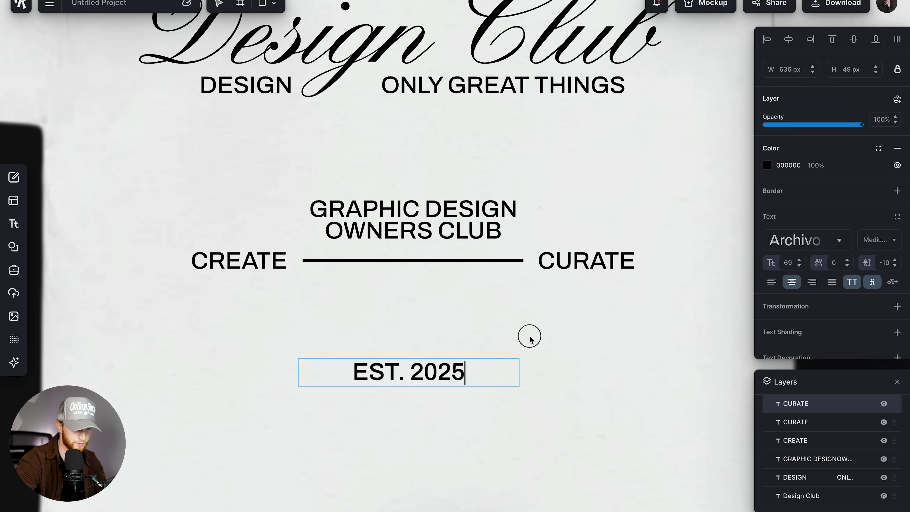
{"action": "key", "text": "Escape"}
{"action": "left_click_drag", "start_coordinate": [462, 374], "coordinate": [465, 368]}
{"action": "left_click", "coordinate": [790, 39]}
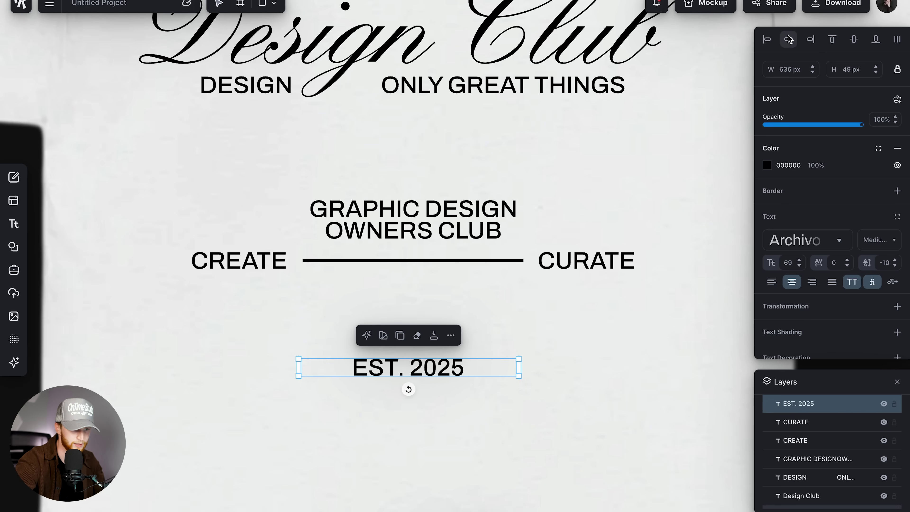
Add the three-stars graphic from the Y2K abstract elements, shrink it, and place it between the divider line and EST. 2025
{"action": "left_click", "coordinate": [14, 247]}
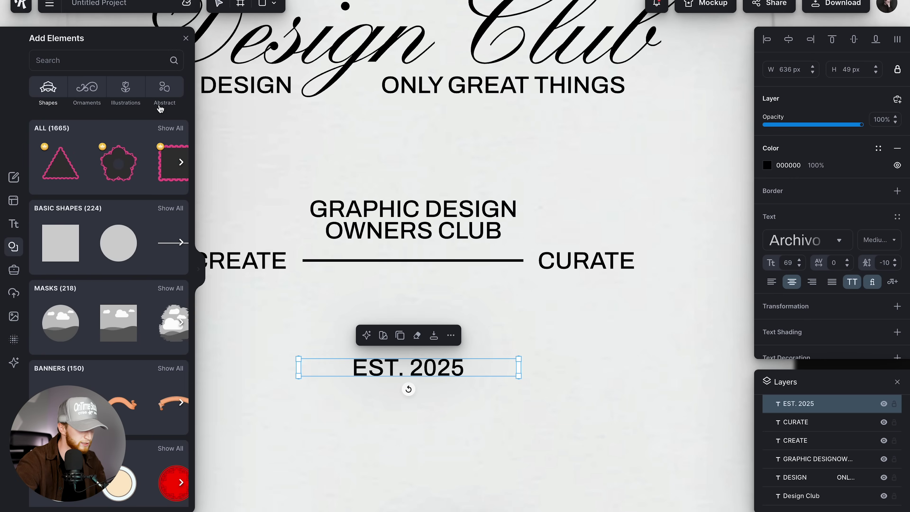
{"action": "scroll", "coordinate": [133, 248], "scroll_direction": "down", "scroll_amount": 5}
{"action": "left_click", "coordinate": [128, 217]}
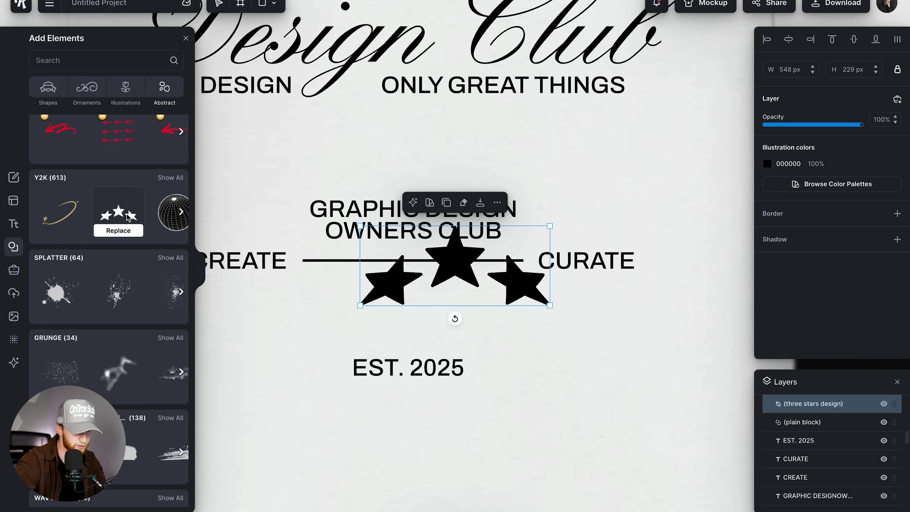
{"action": "left_click_drag", "start_coordinate": [549, 309], "coordinate": [495, 283]}
{"action": "left_click_drag", "start_coordinate": [455, 267], "coordinate": [409, 331]}
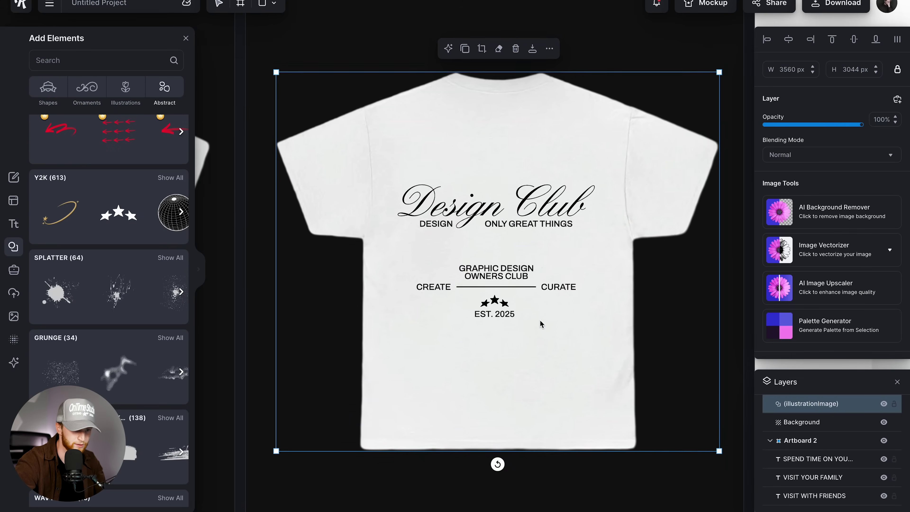
Lock the shirt image and move the block from GRAPHIC DESIGN OWNERS CLUB to EST. 2025 up closer to the tagline
{"action": "scroll", "coordinate": [540, 320], "scroll_direction": "up", "scroll_amount": 5}
{"action": "scroll", "coordinate": [547, 321], "scroll_direction": "down", "scroll_amount": 2}
{"action": "scroll", "coordinate": [559, 337], "scroll_direction": "left", "scroll_amount": 2}
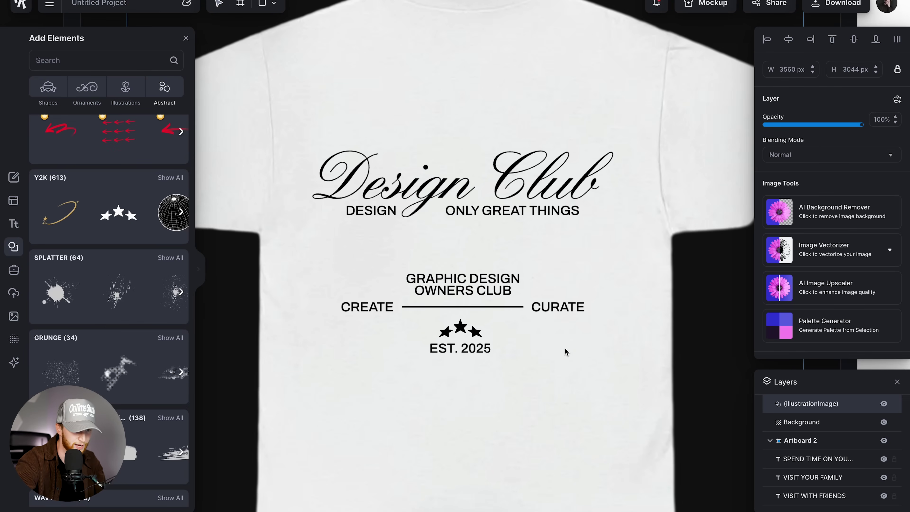
{"action": "left_click_drag", "start_coordinate": [604, 360], "coordinate": [551, 350]}
{"action": "key", "text": "ctrl+z"}
{"action": "left_click_drag", "start_coordinate": [623, 276], "coordinate": [337, 362]}
{"action": "left_click_drag", "start_coordinate": [472, 281], "coordinate": [473, 245]}
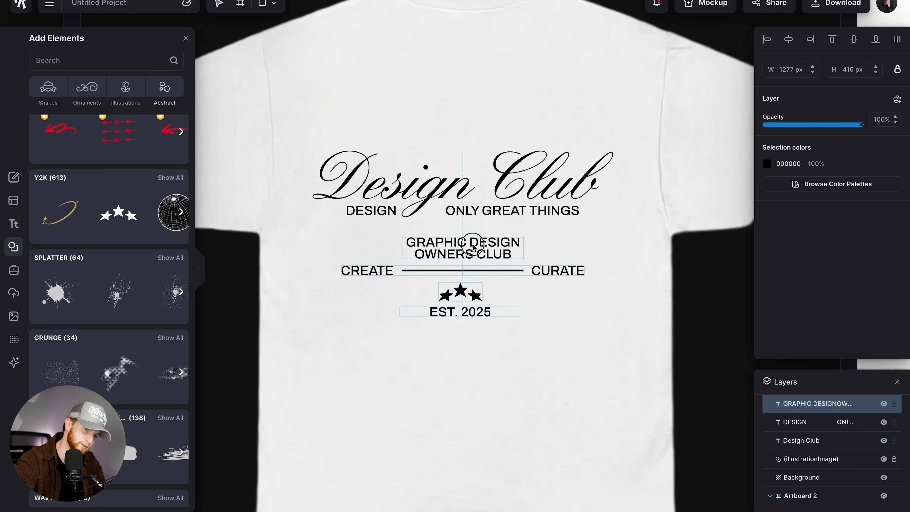
{"action": "scroll", "coordinate": [473, 247], "scroll_direction": "down", "scroll_amount": 3}
{"action": "left_click", "coordinate": [532, 152]}
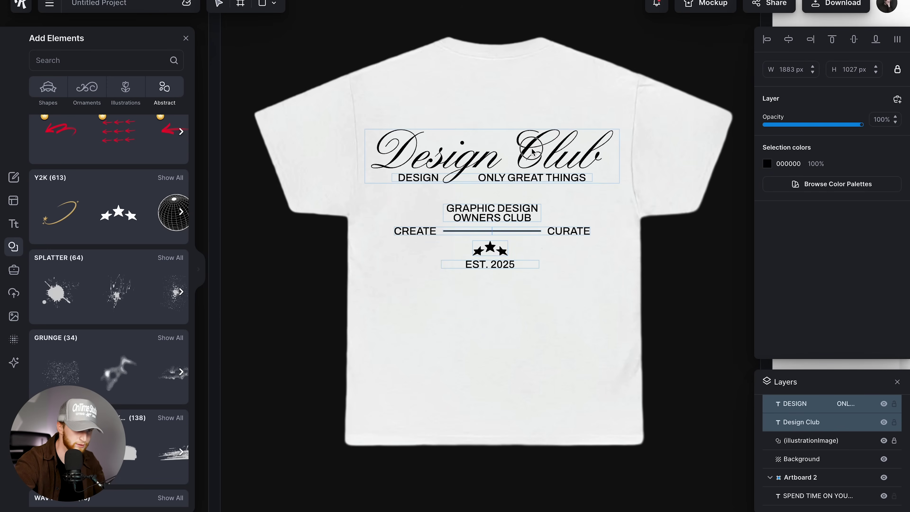
{"action": "left_click", "coordinate": [537, 331]}
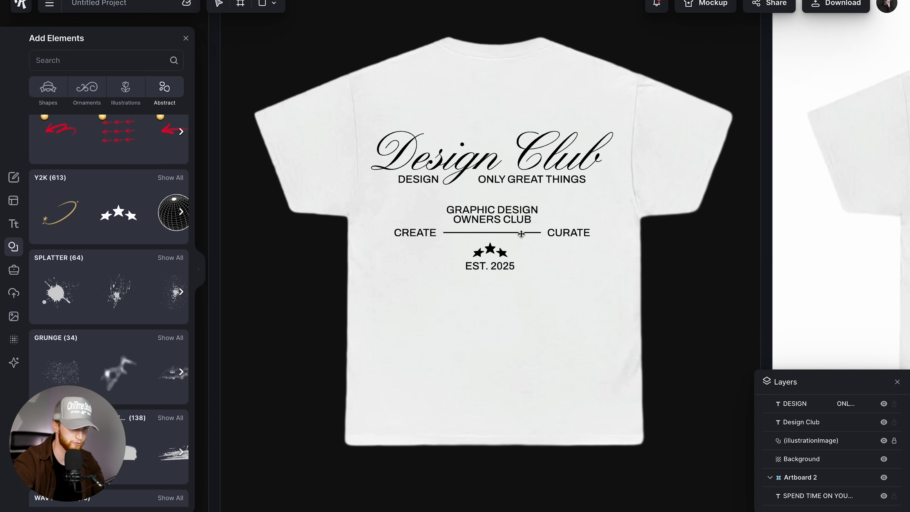
Scale the block from GRAPHIC DESIGN OWNERS CLUB to EST. 2025 down to about 943 px wide and place it centrally beneath the tagline
{"action": "scroll", "coordinate": [522, 232], "scroll_direction": "up", "scroll_amount": 5}
{"action": "left_click", "coordinate": [505, 166]}
{"action": "left_click_drag", "start_coordinate": [677, 283], "coordinate": [321, 148]}
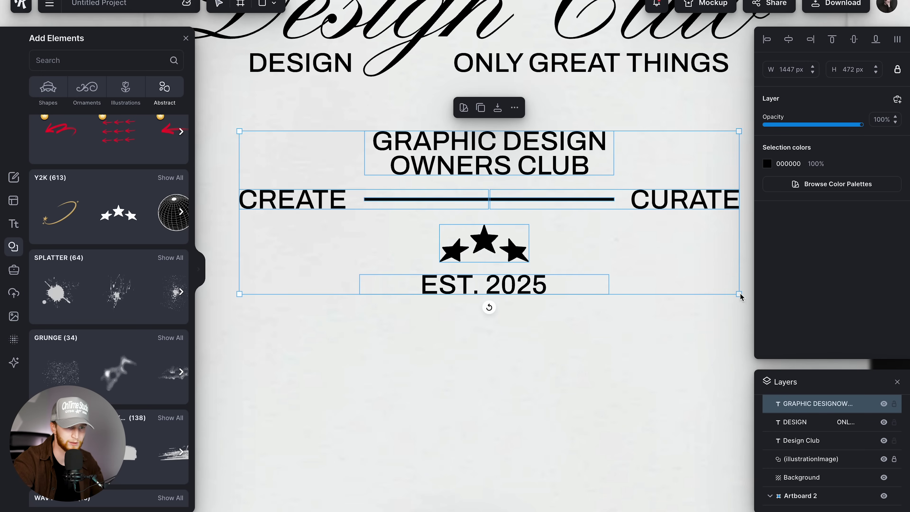
{"action": "left_click_drag", "start_coordinate": [740, 296], "coordinate": [654, 264]}
{"action": "left_click_drag", "start_coordinate": [497, 182], "coordinate": [497, 160]}
{"action": "left_click", "coordinate": [495, 324]}
Enlarge the lower block of text, line and stars very slightly, and deselect the finished Design Club graphic
{"action": "scroll", "coordinate": [539, 369], "scroll_direction": "down", "scroll_amount": 5}
{"action": "left_click_drag", "start_coordinate": [619, 329], "coordinate": [404, 250]}
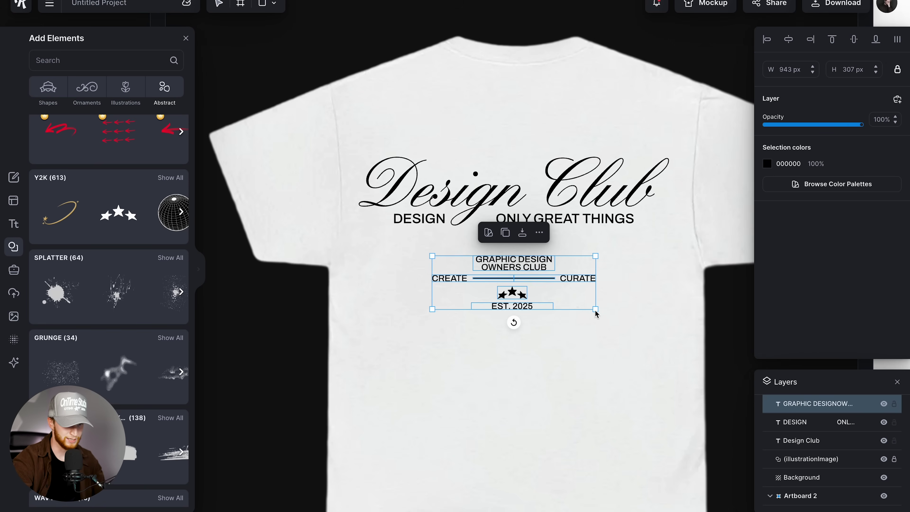
{"action": "left_click_drag", "start_coordinate": [597, 313], "coordinate": [600, 315]}
{"action": "left_click", "coordinate": [631, 317]}
{"action": "scroll", "coordinate": [632, 317], "scroll_direction": "down", "scroll_amount": 3}
{"action": "left_click_drag", "start_coordinate": [426, 203], "coordinate": [607, 341]}
{"action": "left_click", "coordinate": [584, 377]}
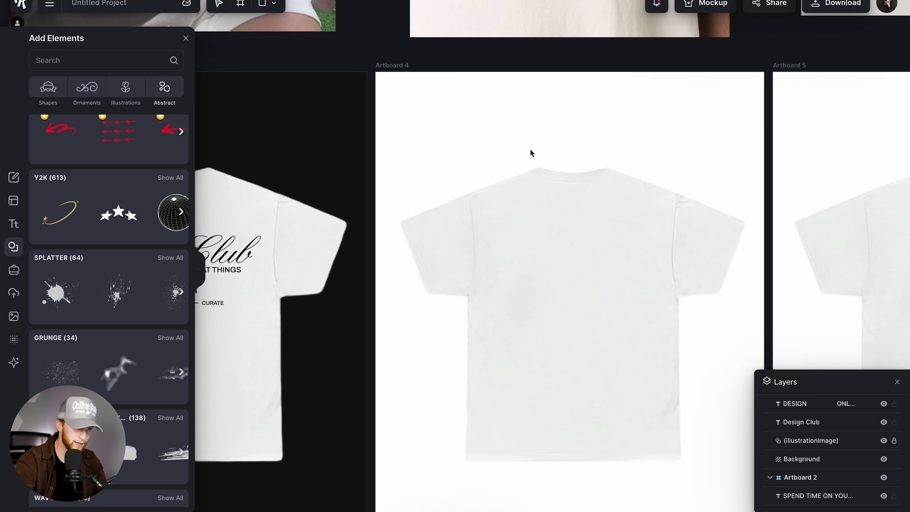
Lock the shirt image on Artboard 4 and set that artboard's background colour to 0F0F0F
{"action": "left_click", "coordinate": [544, 236]}
{"action": "right_click", "coordinate": [548, 234]}
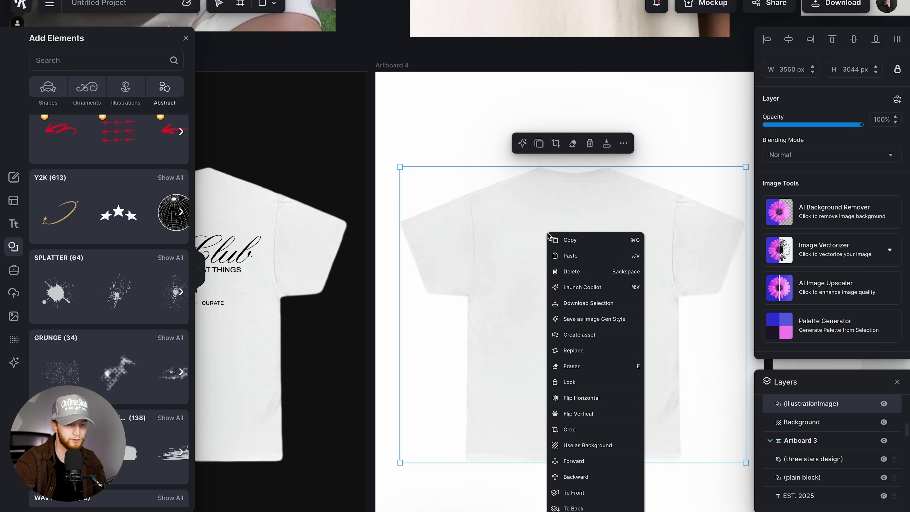
{"action": "left_click", "coordinate": [595, 382]}
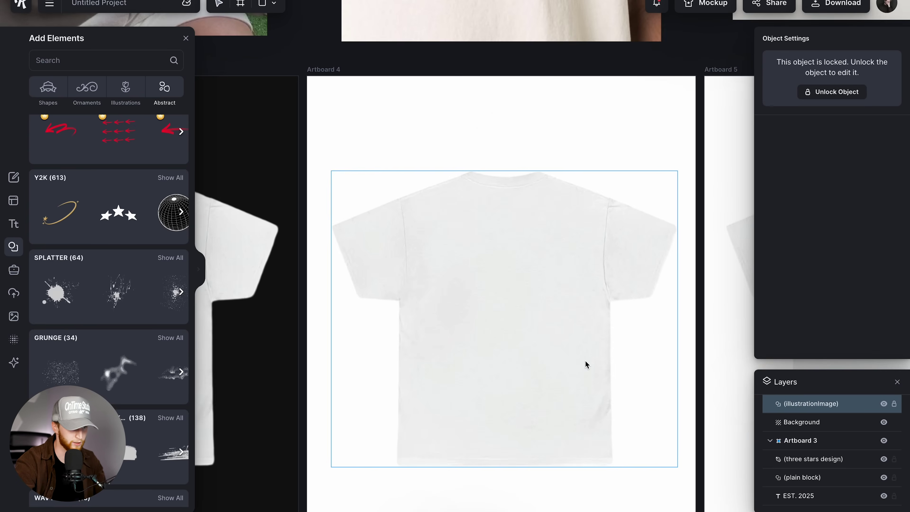
{"action": "left_click", "coordinate": [183, 37]}
{"action": "left_click", "coordinate": [496, 279]}
{"action": "scroll", "coordinate": [496, 278], "scroll_direction": "down", "scroll_amount": 5}
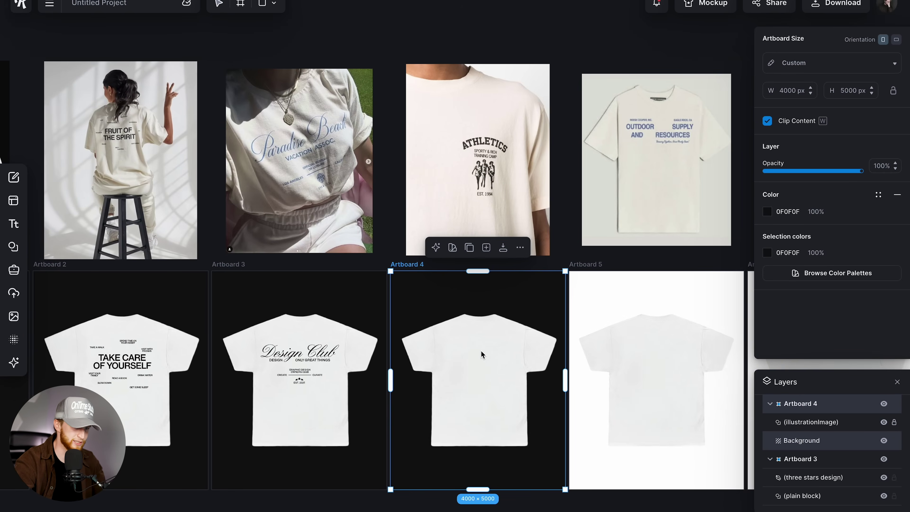
Add a headline text on the Artboard 4 shirt, search the typefaces for COLLEGE, and apply the Hemisphers Sans font
{"action": "scroll", "coordinate": [483, 355], "scroll_direction": "up", "scroll_amount": 5}
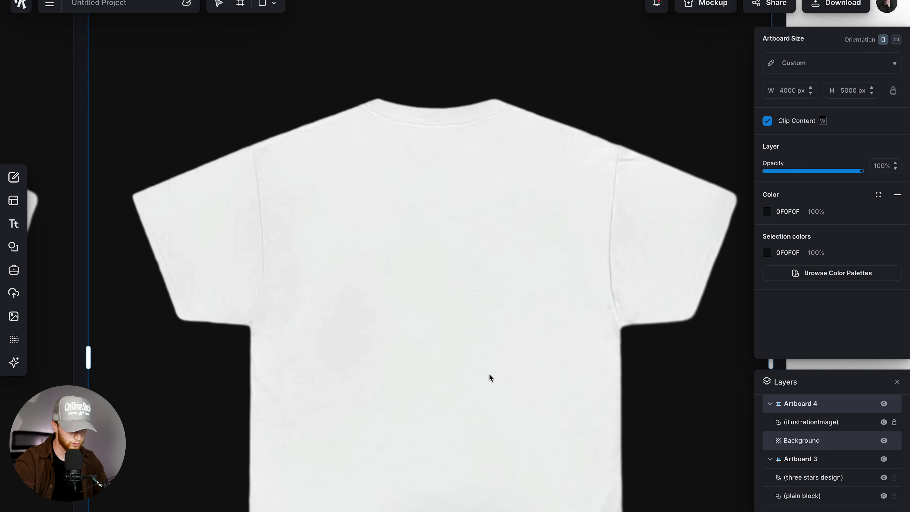
{"action": "key", "text": "t"}
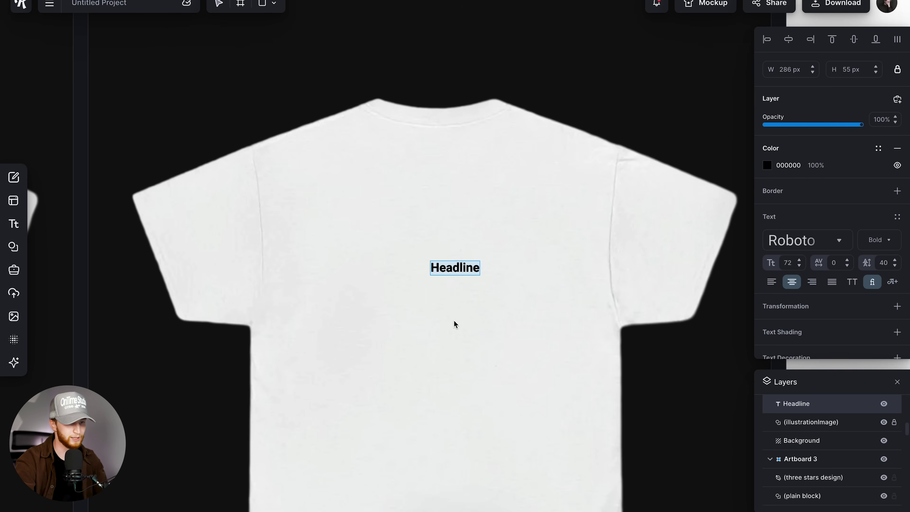
{"action": "left_click", "coordinate": [800, 244]}
{"action": "type", "text": "COLLEGE"}
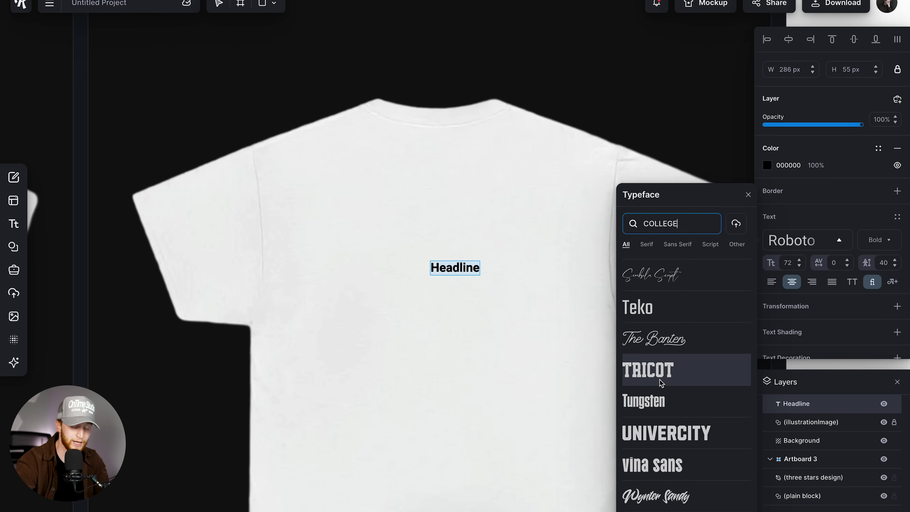
{"action": "scroll", "coordinate": [660, 380], "scroll_direction": "up", "scroll_amount": 15}
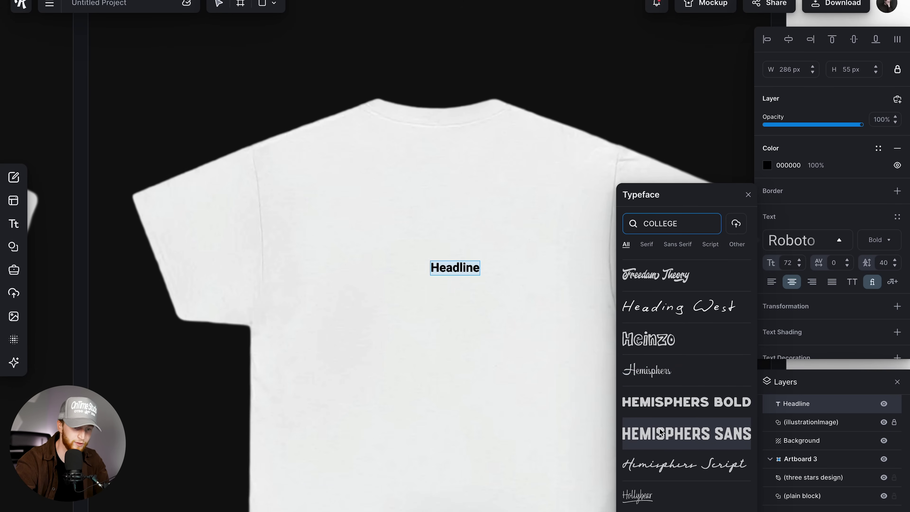
{"action": "left_click", "coordinate": [666, 435]}
Scale the HEADLINE text up to font size 241 and shift it closer to the middle of the shirt
{"action": "left_click", "coordinate": [479, 272]}
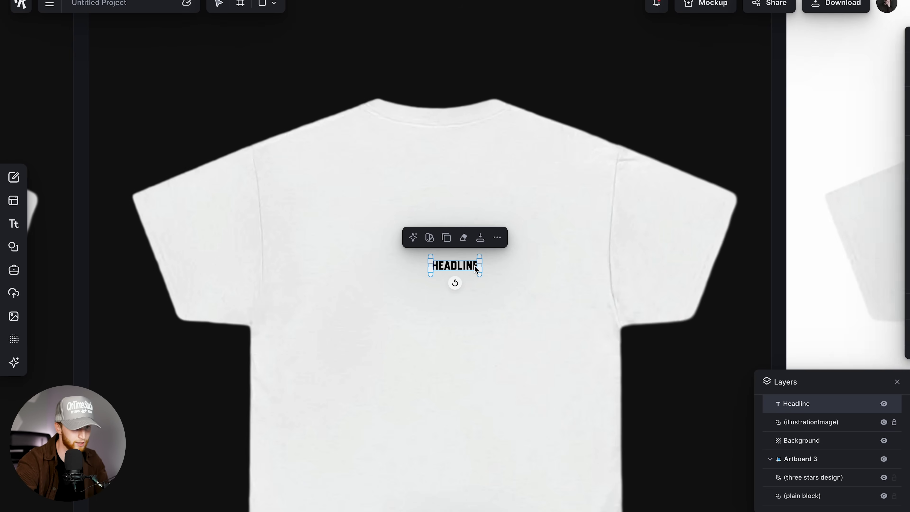
{"action": "left_click_drag", "start_coordinate": [481, 273], "coordinate": [526, 296]}
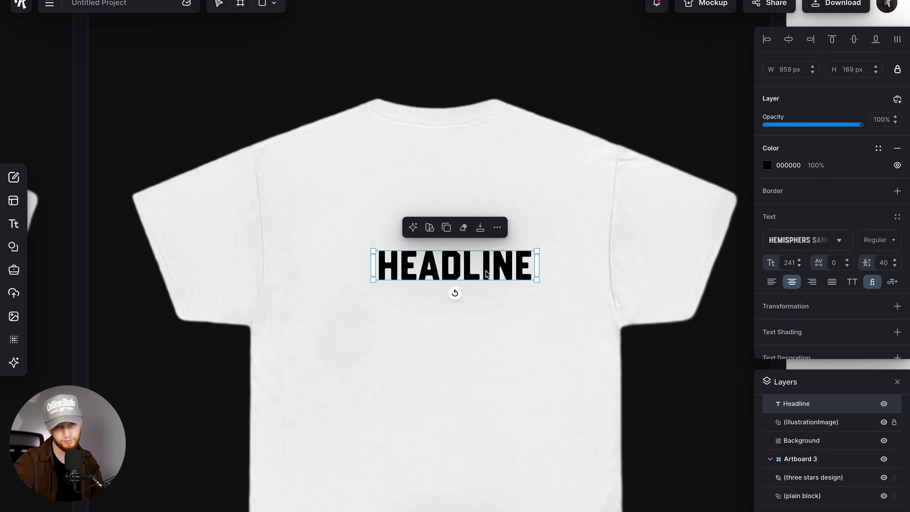
{"action": "left_click_drag", "start_coordinate": [486, 274], "coordinate": [478, 279]}
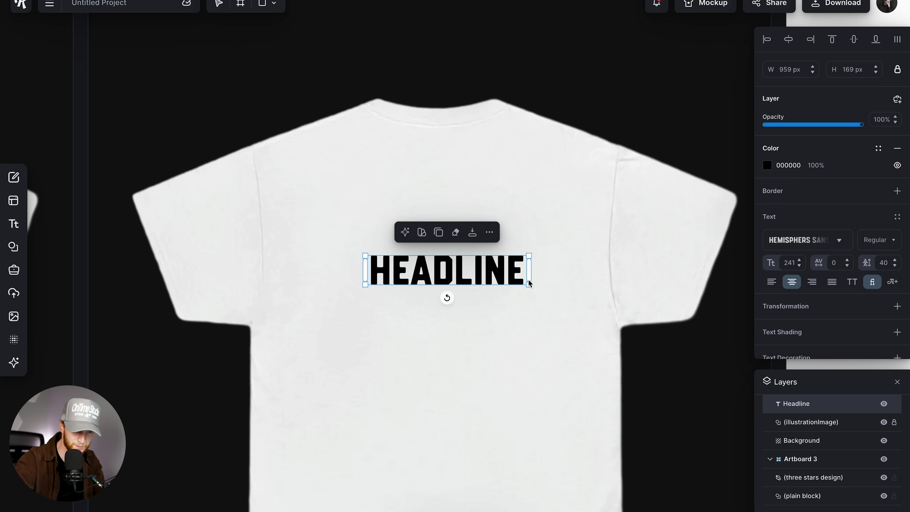
Try the Arch and Circle transformations on the HEADLINE text, enlarging the circle it follows
{"action": "left_click", "coordinate": [847, 310]}
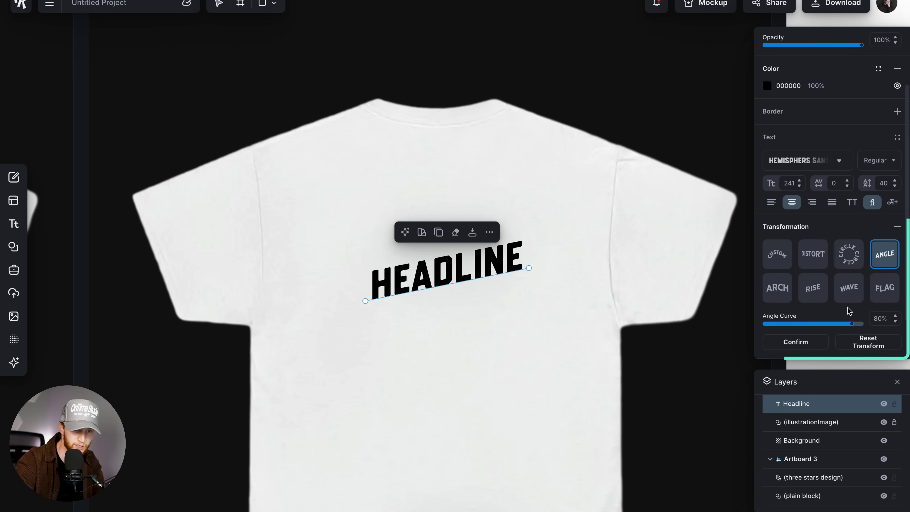
{"action": "left_click", "coordinate": [777, 287]}
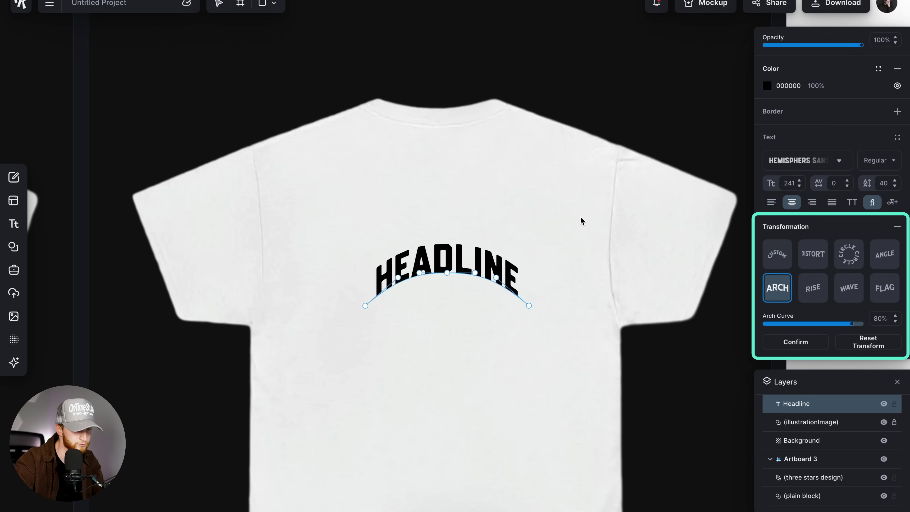
{"action": "scroll", "coordinate": [581, 221], "scroll_direction": "up", "scroll_amount": 3}
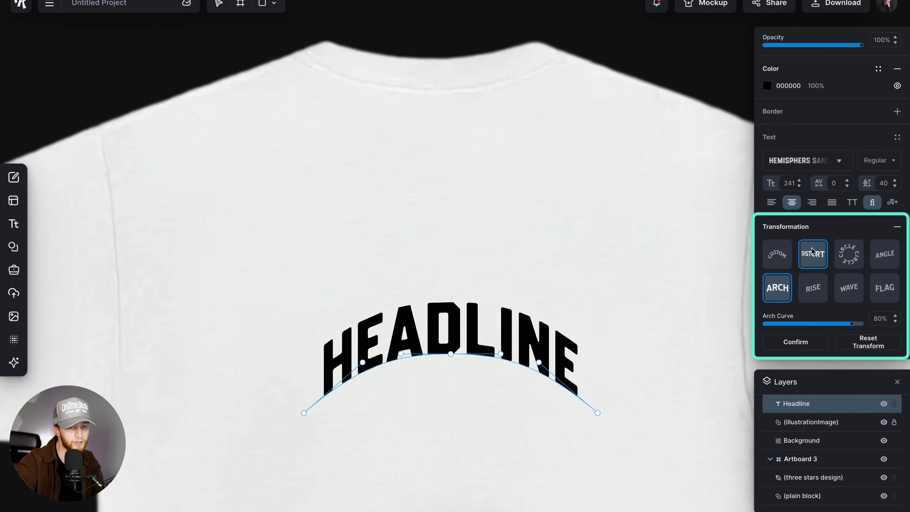
{"action": "left_click", "coordinate": [848, 253]}
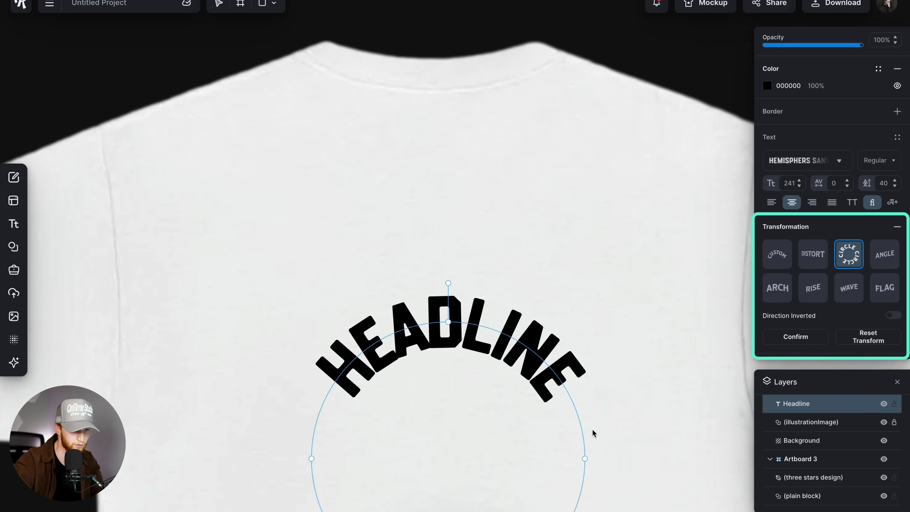
{"action": "left_click_drag", "start_coordinate": [585, 458], "coordinate": [674, 416]}
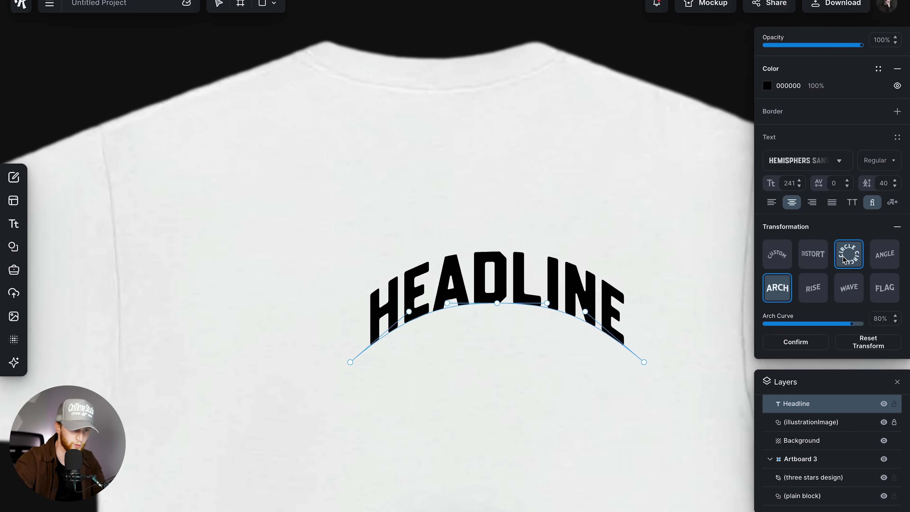
Apply the Circle transformation to HEADLINE, scale it up to font size 407, and position it across the upper back
{"action": "left_click", "coordinate": [843, 258]}
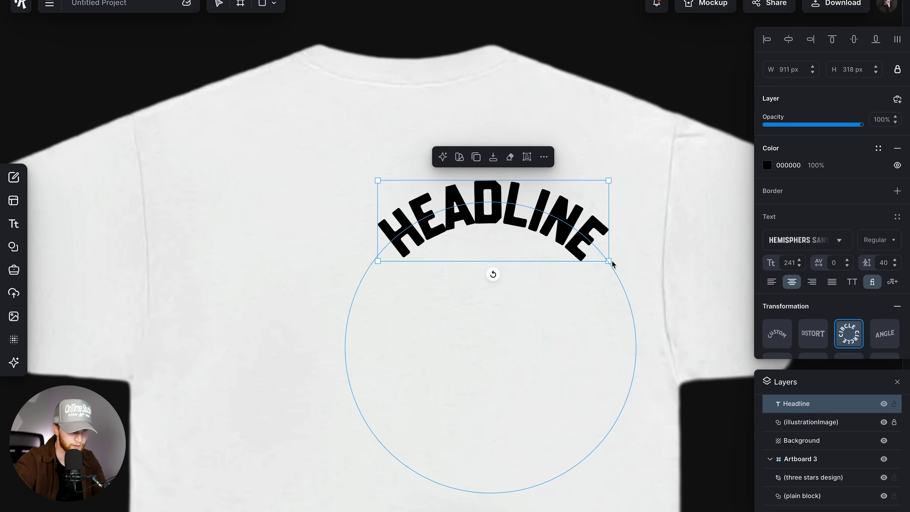
{"action": "left_click_drag", "start_coordinate": [611, 264], "coordinate": [539, 283]}
{"action": "left_click_drag", "start_coordinate": [590, 321], "coordinate": [607, 327]}
Set the letter spacing of the curved HEADLINE text to 30
{"action": "left_click", "coordinate": [838, 263]}
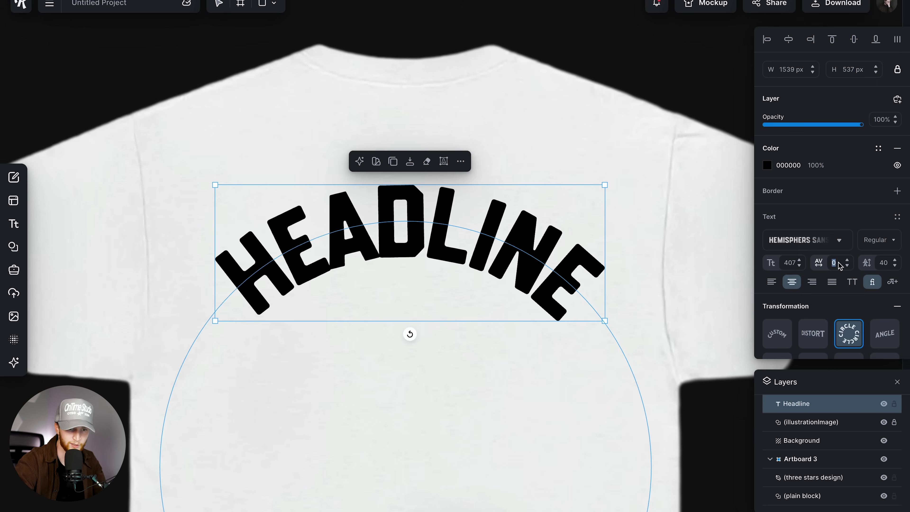
{"action": "type", "text": "20"}
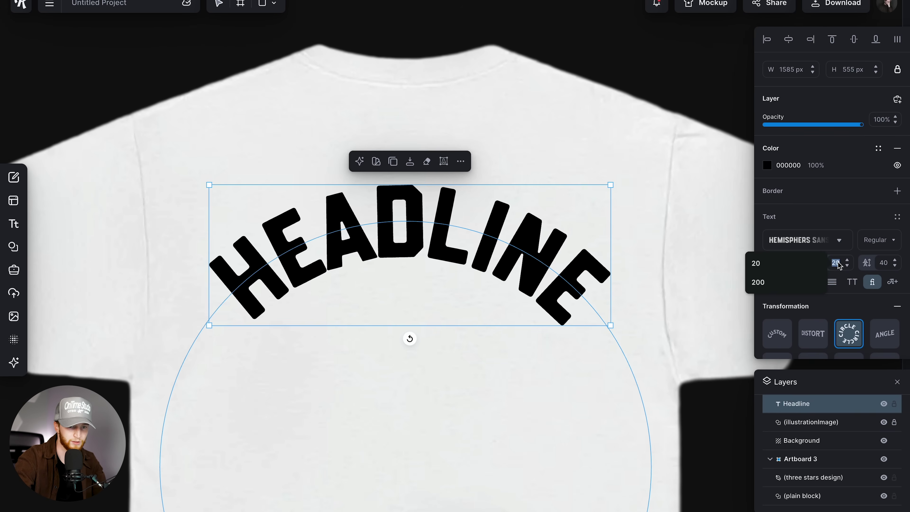
{"action": "type", "text": "30"}
{"action": "key", "text": "Return"}
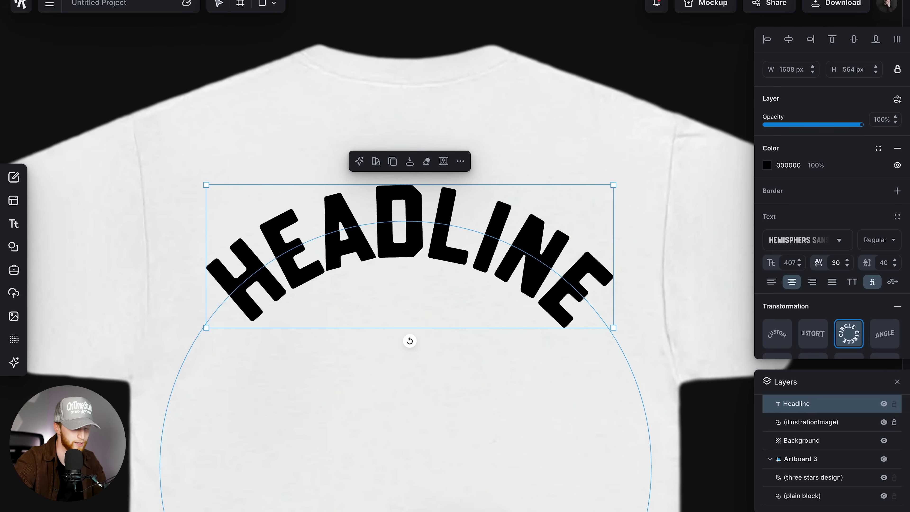
{"action": "left_click", "coordinate": [668, 232]}
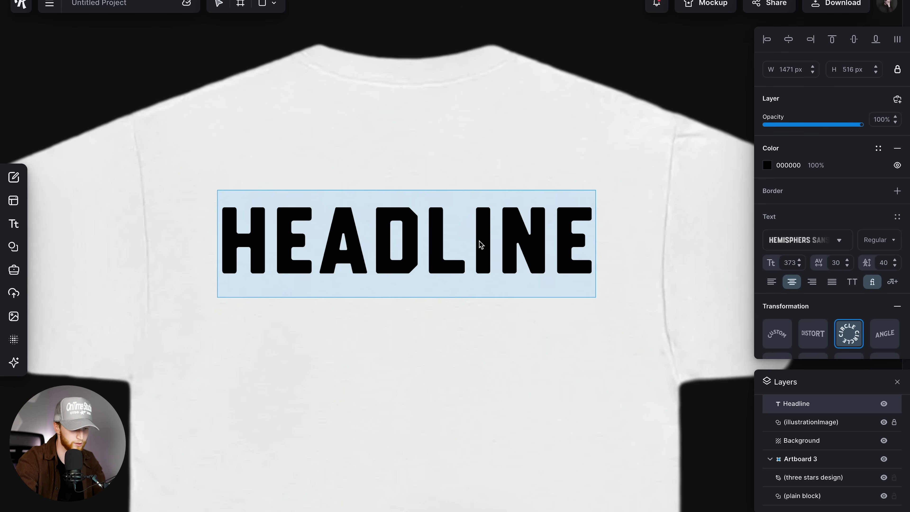
Replace the curved HEADLINE wording with RUN CLUB, keeping the Circle transformation
{"action": "type", "text": "RUNNING"}
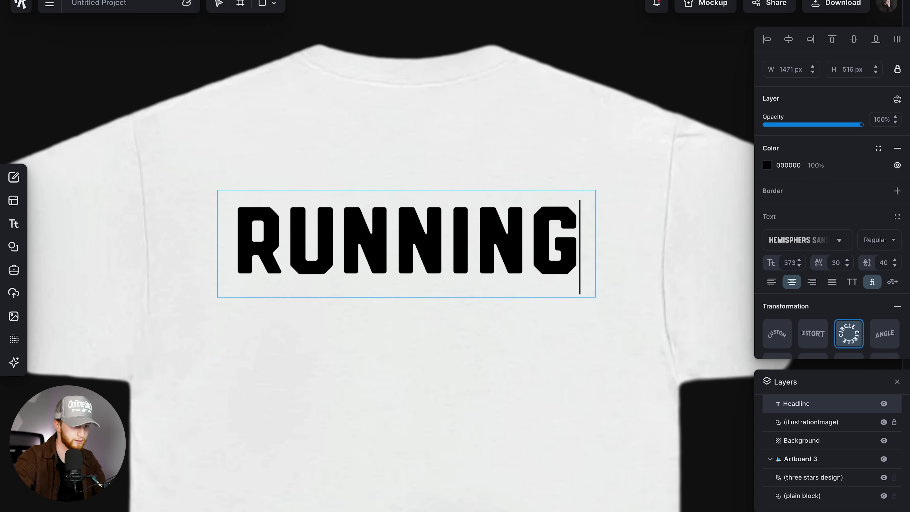
{"action": "key", "text": "Escape"}
{"action": "double_click", "coordinate": [529, 211]}
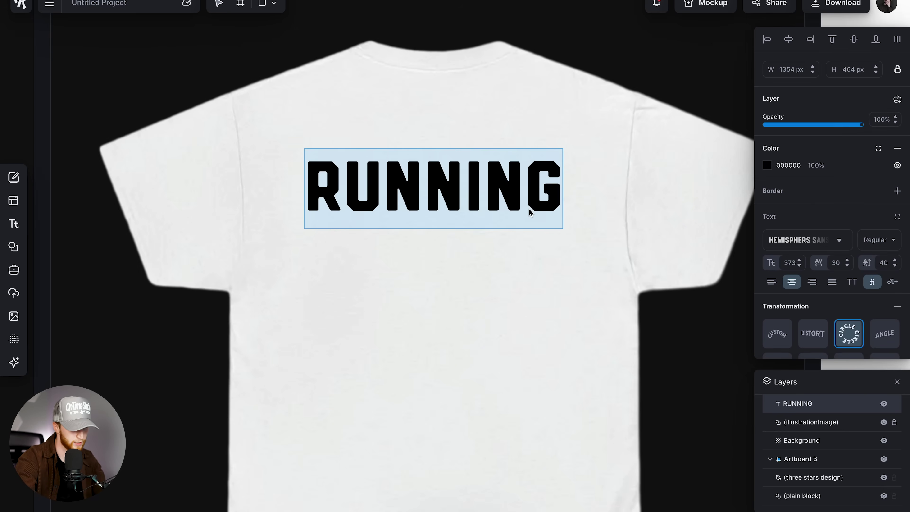
{"action": "type", "text": "RUN "}
{"action": "type", "text": "CLUB"}
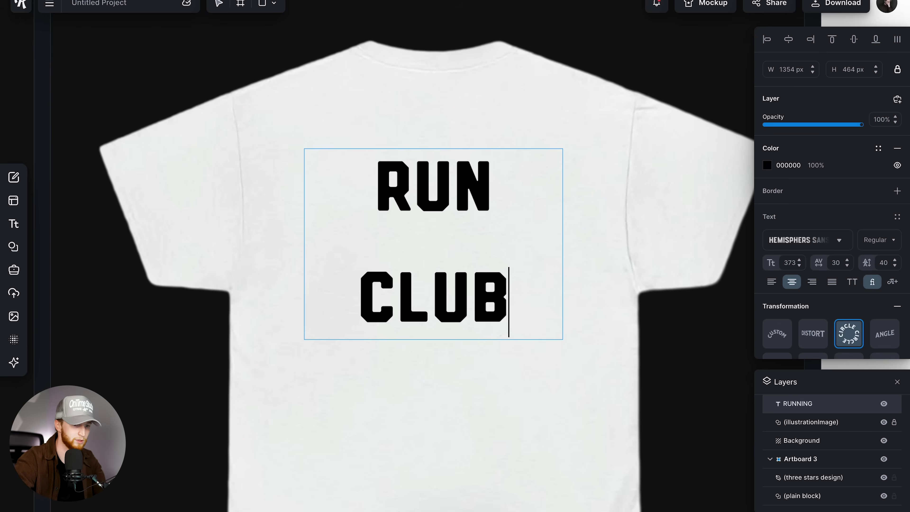
{"action": "key", "text": "Escape"}
{"action": "left_click", "coordinate": [492, 183]}
Search the photo library for RUNNING and browse the running photos
{"action": "left_click", "coordinate": [14, 246]}
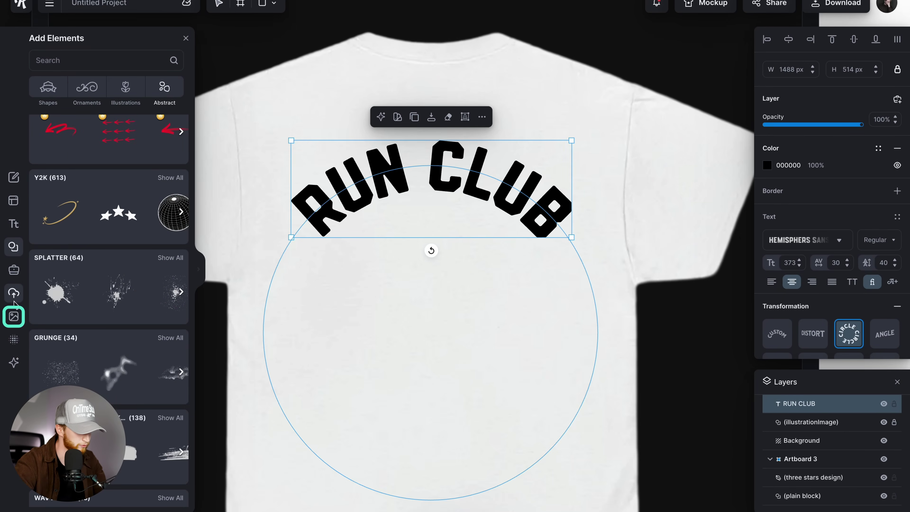
{"action": "left_click", "coordinate": [14, 314]}
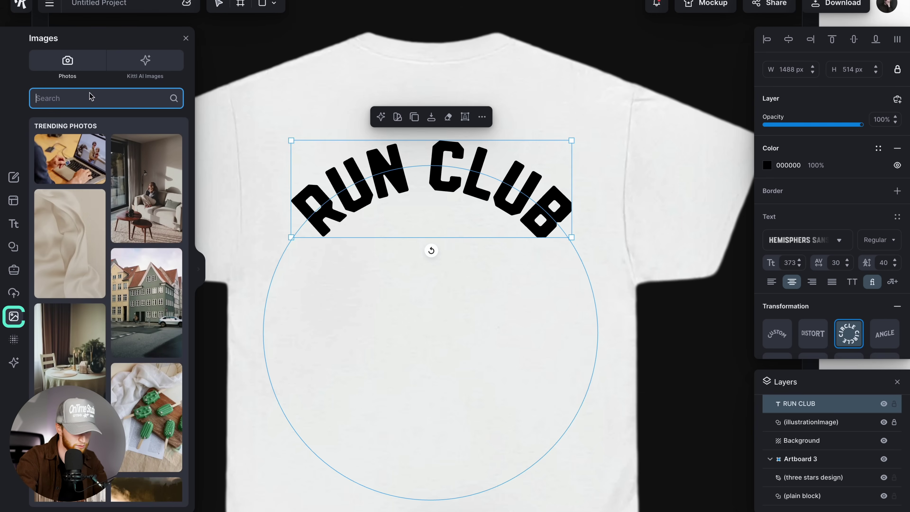
{"action": "type", "text": "RUNNING"}
{"action": "key", "text": "Return"}
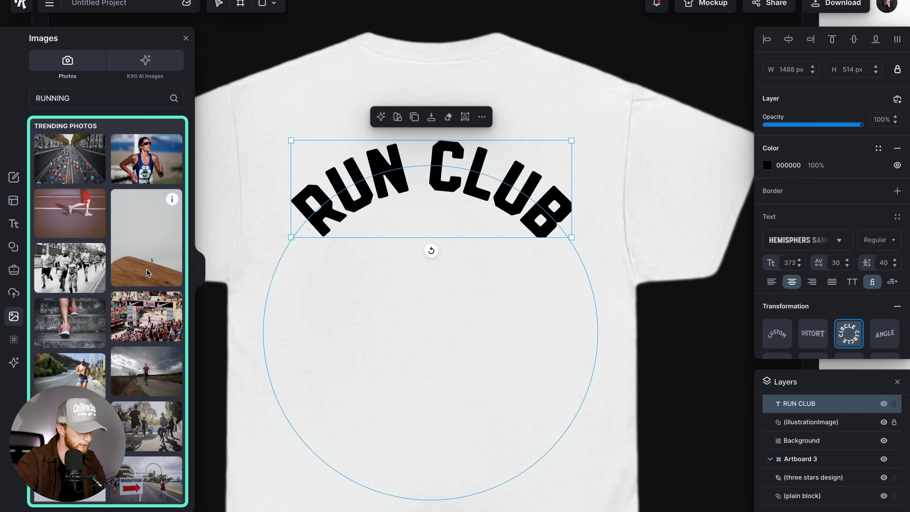
{"action": "scroll", "coordinate": [147, 272], "scroll_direction": "down", "scroll_amount": 10}
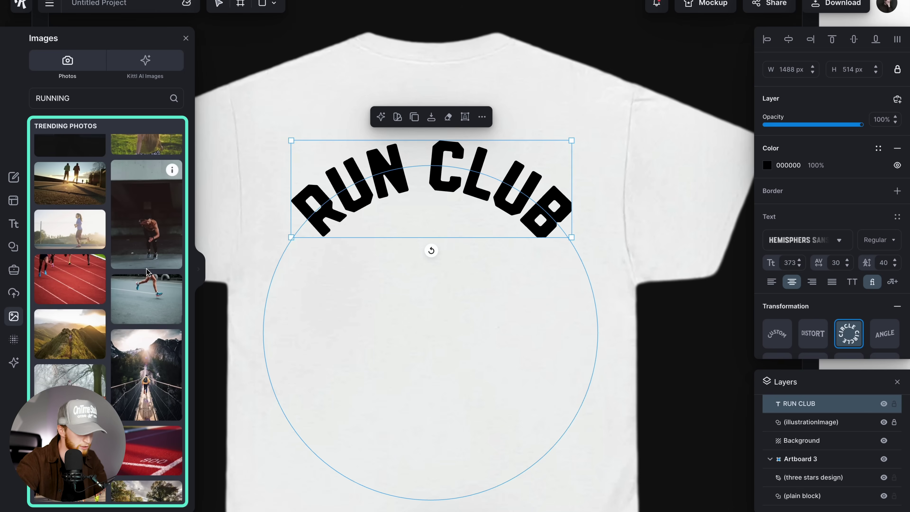
{"action": "scroll", "coordinate": [147, 273], "scroll_direction": "down", "scroll_amount": 5}
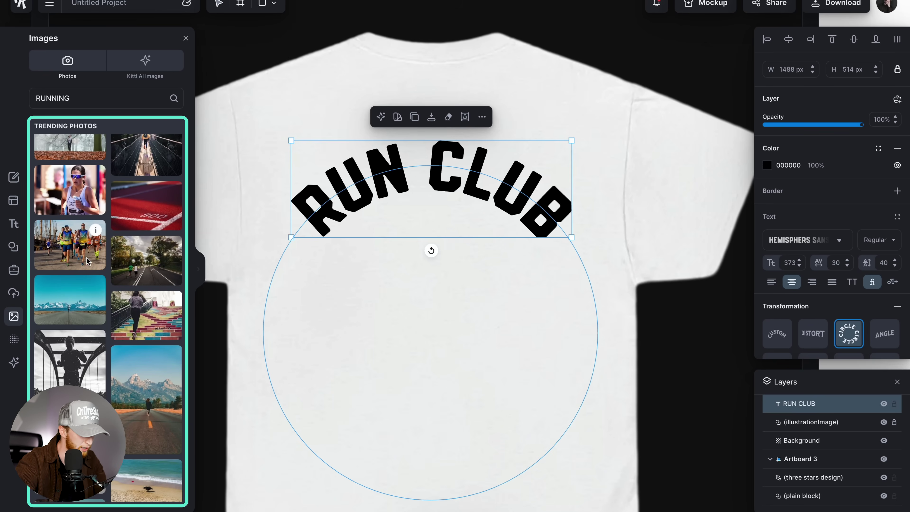
Add the marathon group photo below RUN CLUB, crop it to the front runners, and enlarge it to 1084 × 1469 px
{"action": "left_click", "coordinate": [87, 261]}
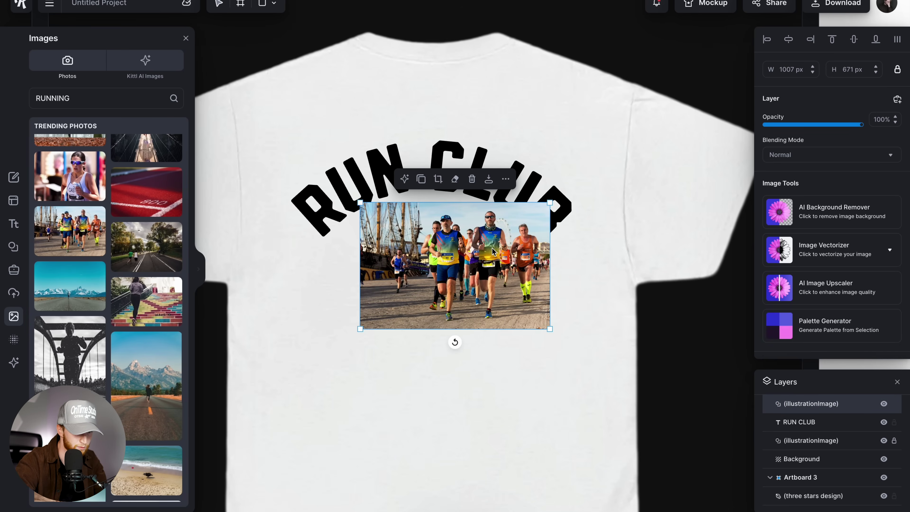
{"action": "left_click_drag", "start_coordinate": [491, 250], "coordinate": [457, 315]}
{"action": "double_click", "coordinate": [456, 315]}
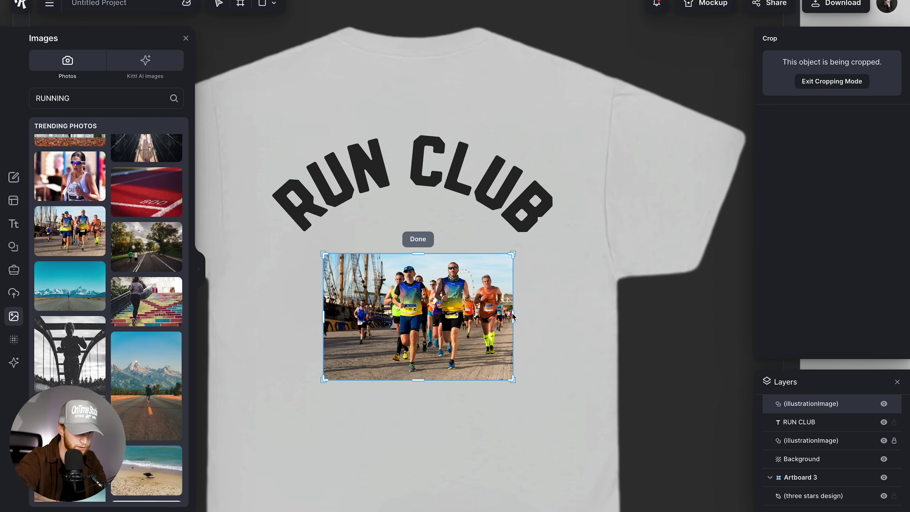
{"action": "left_click_drag", "start_coordinate": [513, 316], "coordinate": [477, 314]}
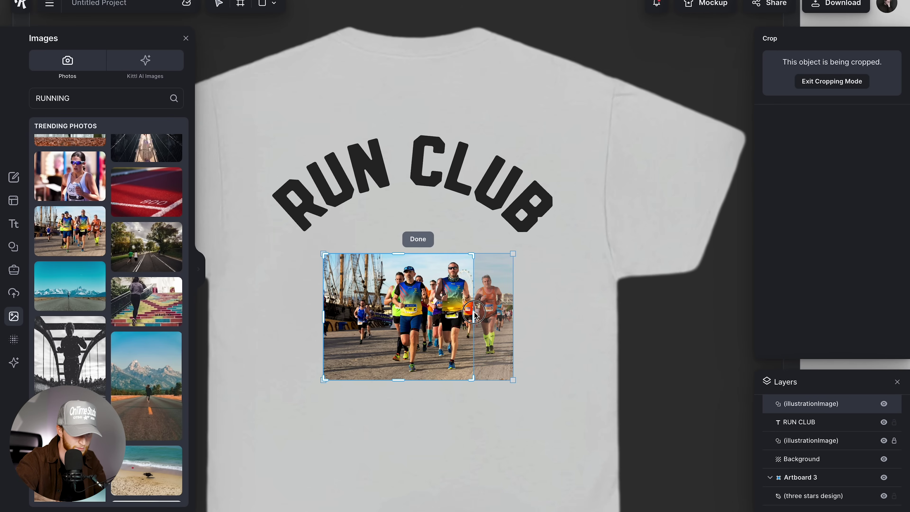
{"action": "key", "text": "Return"}
{"action": "left_click_drag", "start_coordinate": [471, 378], "coordinate": [530, 456]}
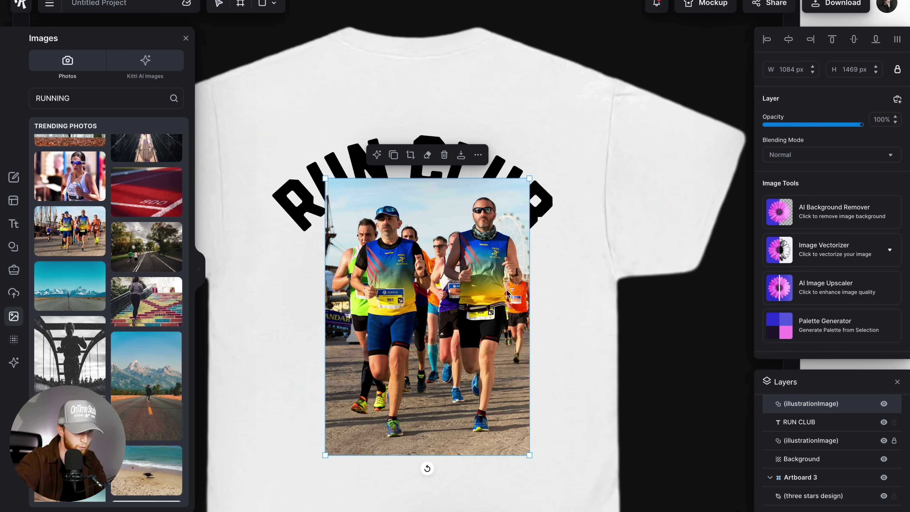
Try the AI Background Remover on the marathon photo, then undo it and delete the photo
{"action": "left_click_drag", "start_coordinate": [513, 298], "coordinate": [506, 332]}
{"action": "left_click", "coordinate": [850, 216]}
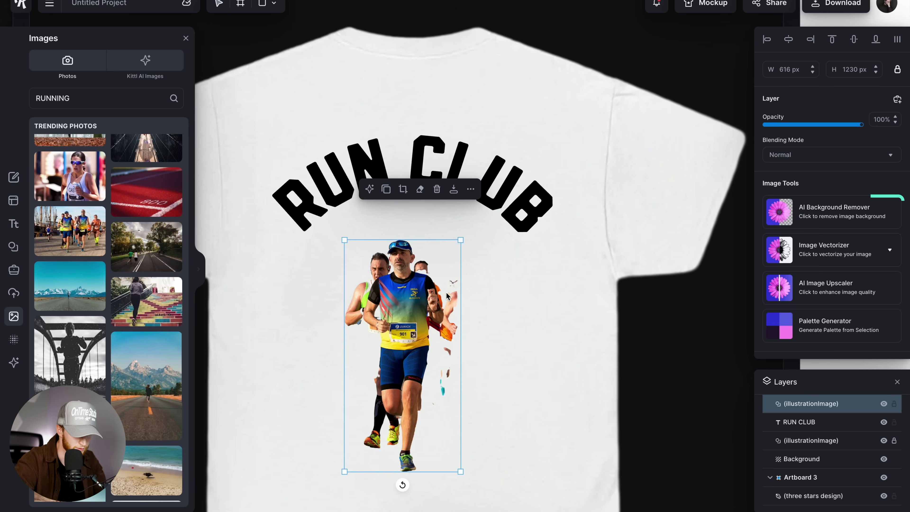
{"action": "key", "text": "ctrl+z"}
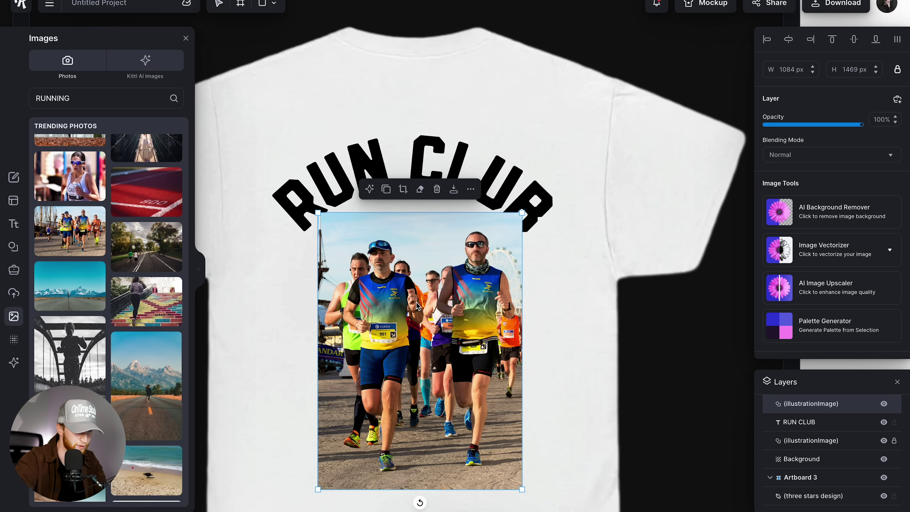
{"action": "scroll", "coordinate": [101, 358], "scroll_direction": "down", "scroll_amount": 10}
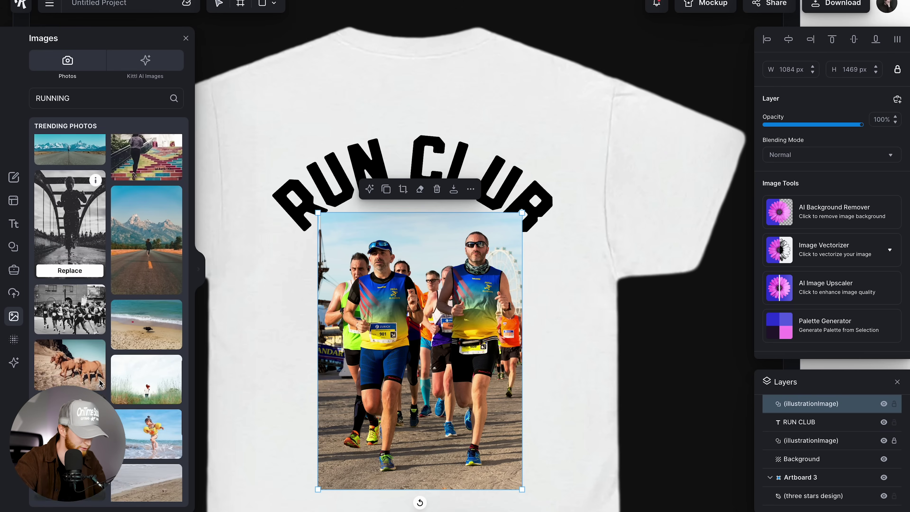
{"action": "key", "text": "Delete"}
Add the photo of two triathletes in green and red as a background-free cutout, enlarged to 540 × 1260 px and tilted
{"action": "scroll", "coordinate": [406, 227], "scroll_direction": "down", "scroll_amount": 2}
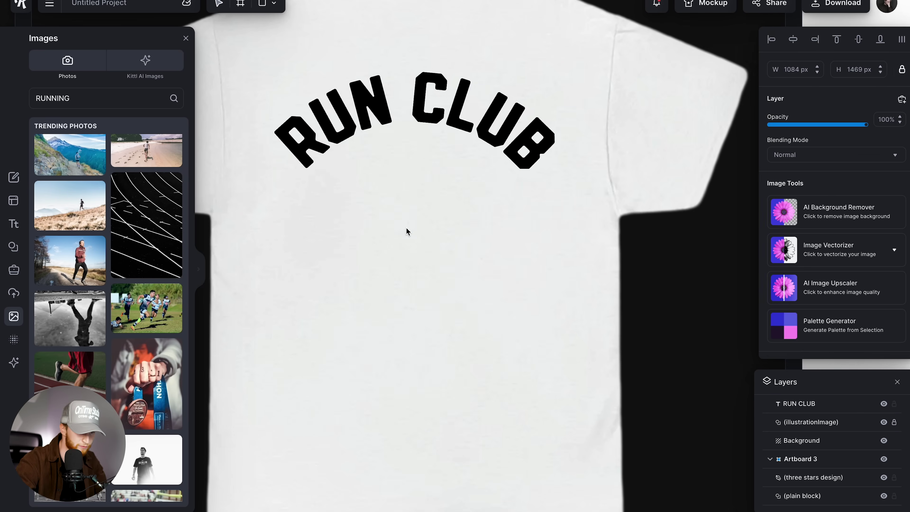
{"action": "scroll", "coordinate": [151, 250], "scroll_direction": "down", "scroll_amount": 5}
{"action": "scroll", "coordinate": [136, 294], "scroll_direction": "down", "scroll_amount": 10}
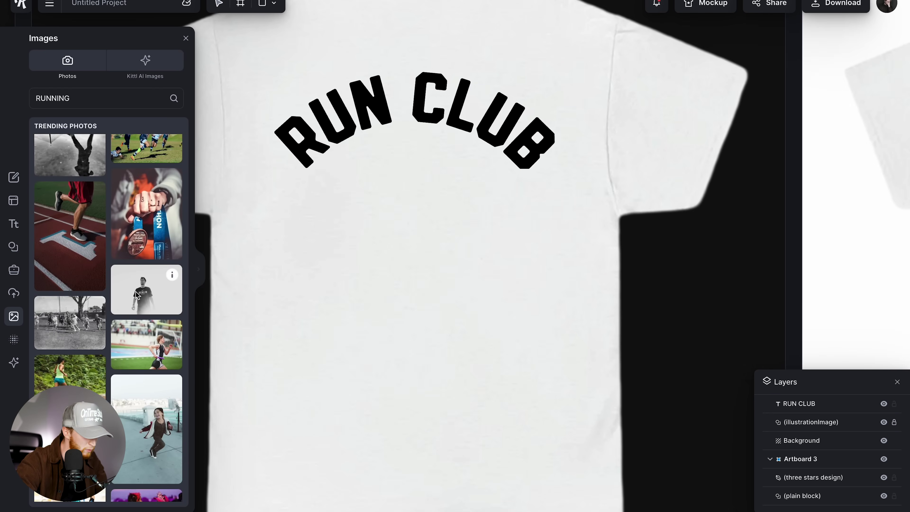
{"action": "scroll", "coordinate": [136, 294], "scroll_direction": "down", "scroll_amount": 3}
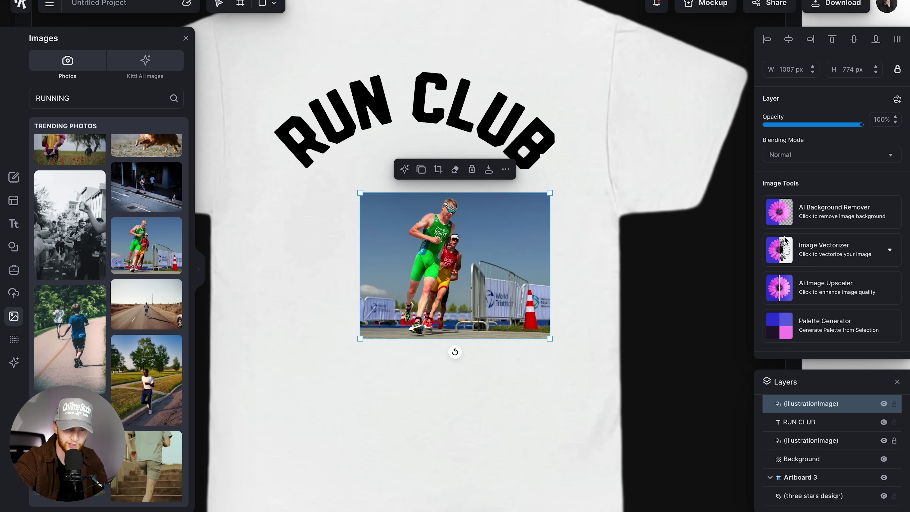
{"action": "left_click", "coordinate": [830, 211]}
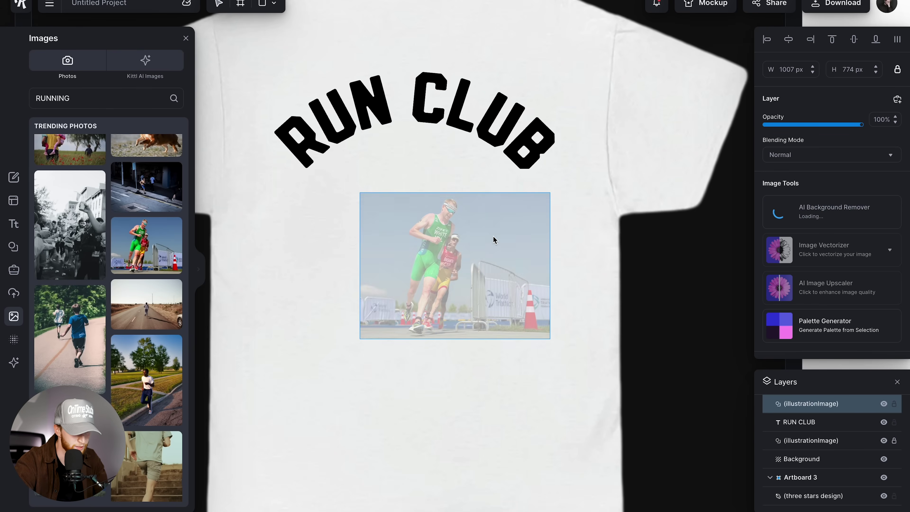
{"action": "left_click_drag", "start_coordinate": [437, 352], "coordinate": [496, 365]}
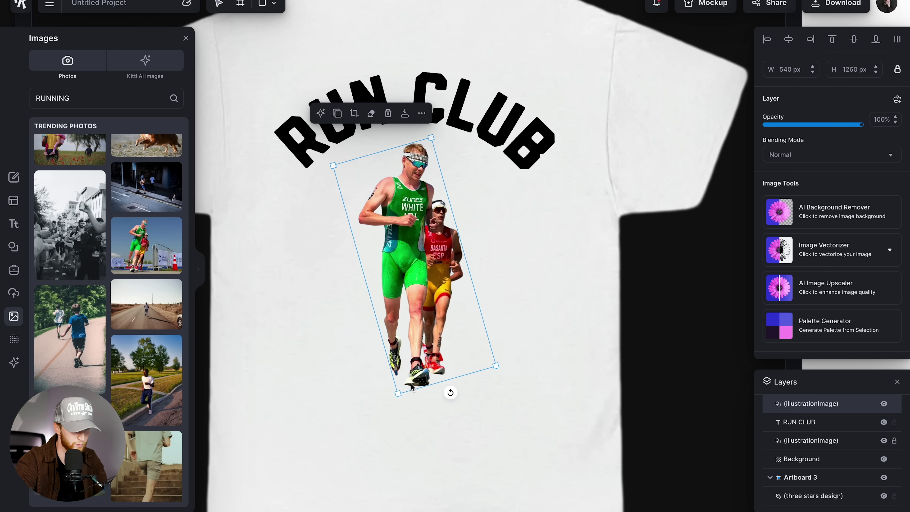
Erase the leftover background between the two runners' lower legs with a size 16 eraser
{"action": "scroll", "coordinate": [411, 384], "scroll_direction": "up", "scroll_amount": 5}
{"action": "key", "text": "e"}
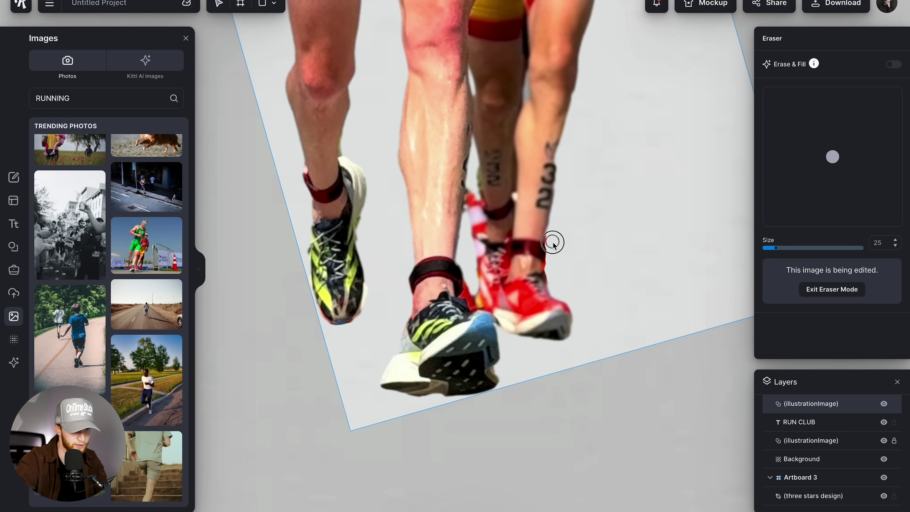
{"action": "scroll", "coordinate": [489, 258], "scroll_direction": "right", "scroll_amount": 2}
{"action": "scroll", "coordinate": [489, 258], "scroll_direction": "up", "scroll_amount": 1}
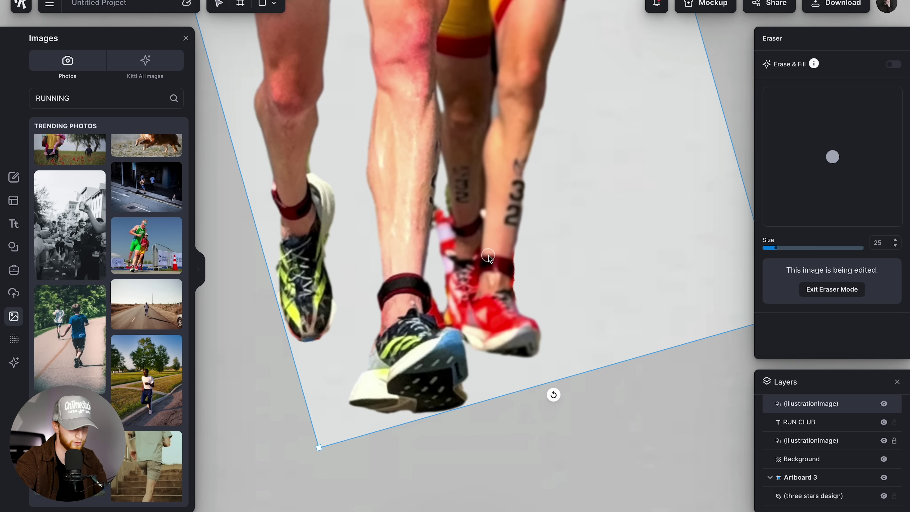
{"action": "scroll", "coordinate": [490, 258], "scroll_direction": "down", "scroll_amount": 5}
{"action": "scroll", "coordinate": [490, 257], "scroll_direction": "right", "scroll_amount": 4}
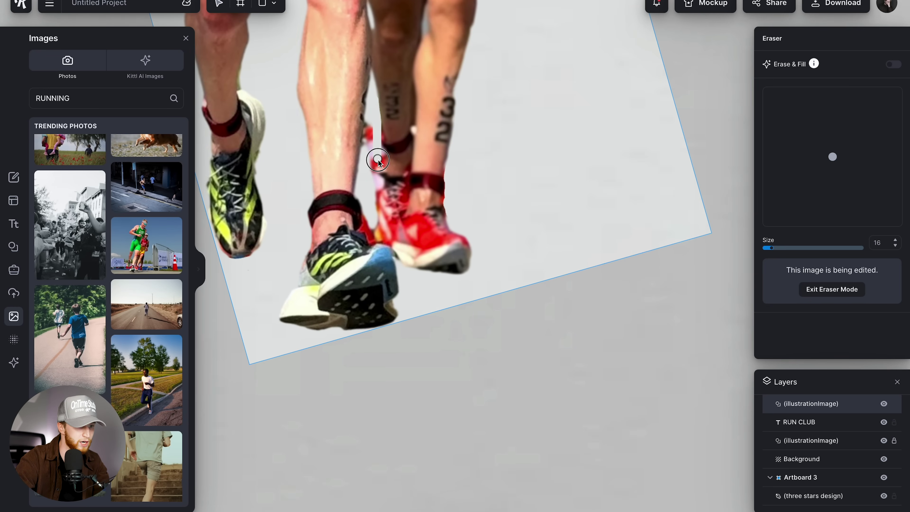
Enlarge the eraser to size 56 and erase the leftover arm below the rear runner's fist
{"action": "scroll", "coordinate": [480, 257], "scroll_direction": "up", "scroll_amount": 10}
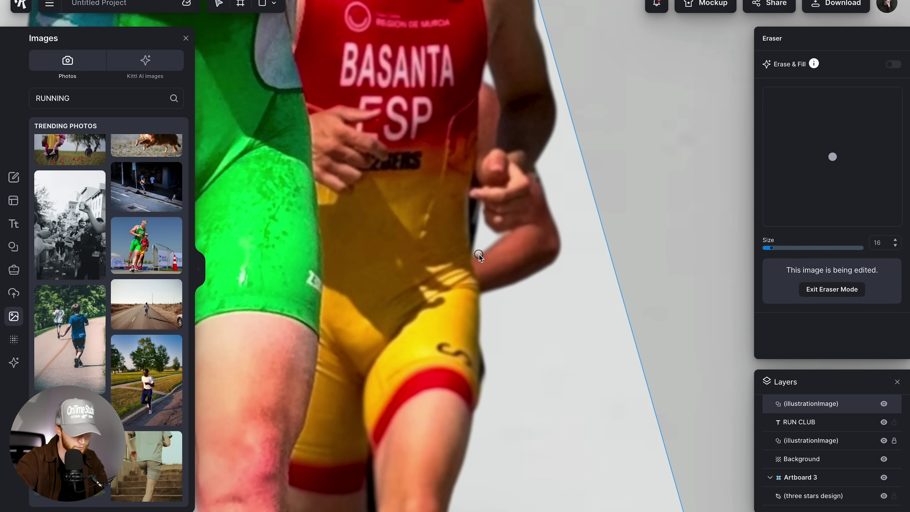
{"action": "key", "text": "bracketright"}
{"action": "key", "text": "bracketright"}
{"action": "key", "text": "bracketright"}
{"action": "key", "text": "bracketright"}
{"action": "mouse_move", "coordinate": [484, 317]}
{"action": "left_mouse_down"}
{"action": "mouse_move", "coordinate": [517, 251]}
{"action": "mouse_move", "coordinate": [561, 240]}
{"action": "left_mouse_up"}
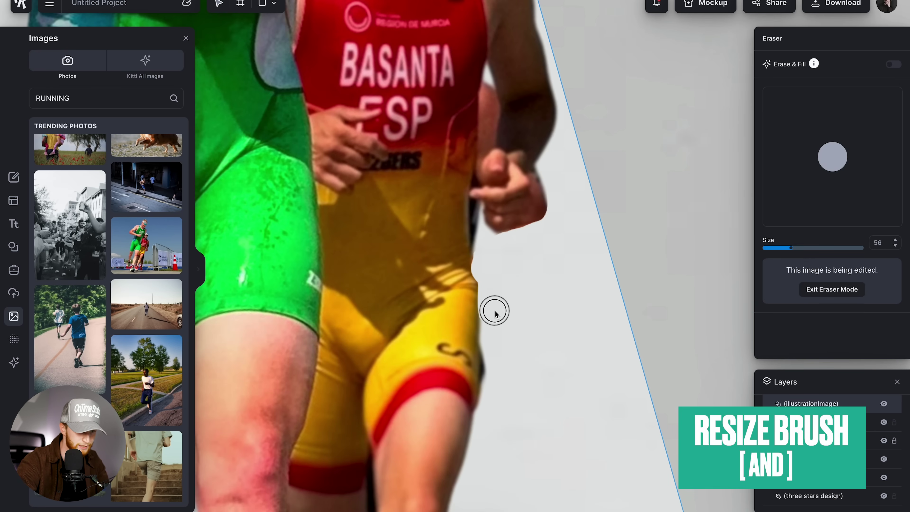
Reduce the eraser to size 11 and erase the leftover area between the rear runner's torso and arm
{"action": "scroll", "coordinate": [561, 310], "scroll_direction": "up", "scroll_amount": 3}
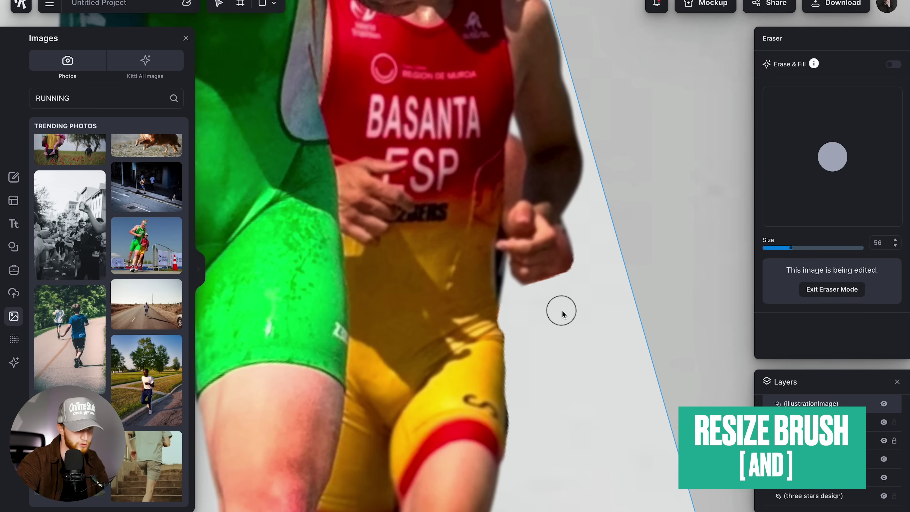
{"action": "key", "text": "bracketleft"}
{"action": "key", "text": "bracketleft"}
{"action": "key", "text": "bracketleft"}
{"action": "key", "text": "bracketleft"}
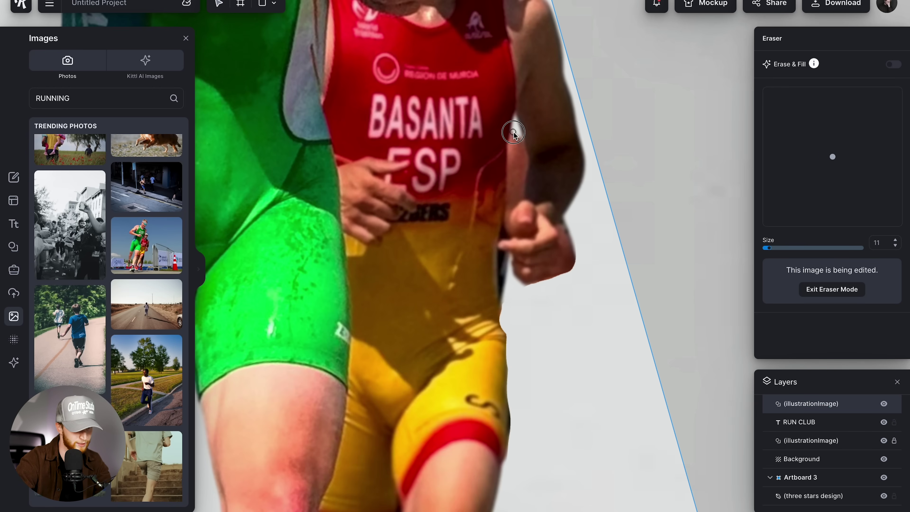
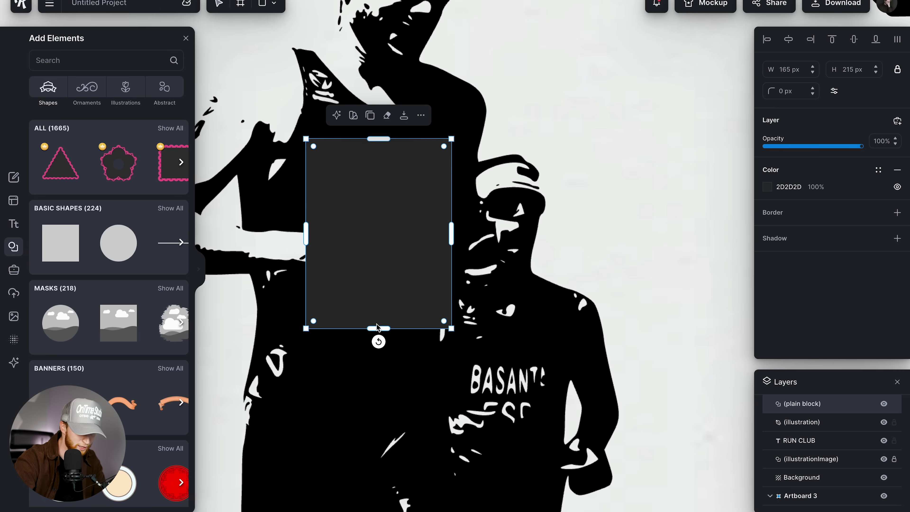
Shorten the block on the front runner's chest to 165 × 83 px and color it black
{"action": "left_click_drag", "start_coordinate": [378, 324], "coordinate": [378, 212]}
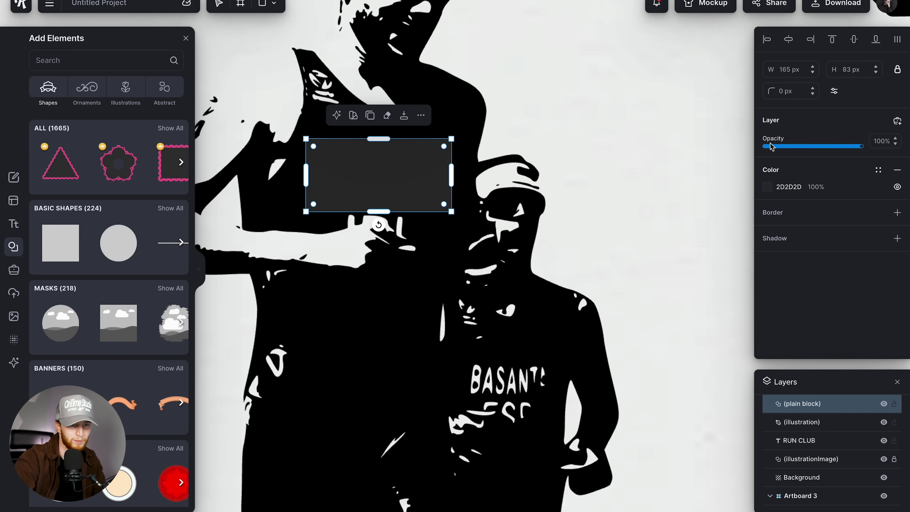
{"action": "left_click", "coordinate": [773, 188]}
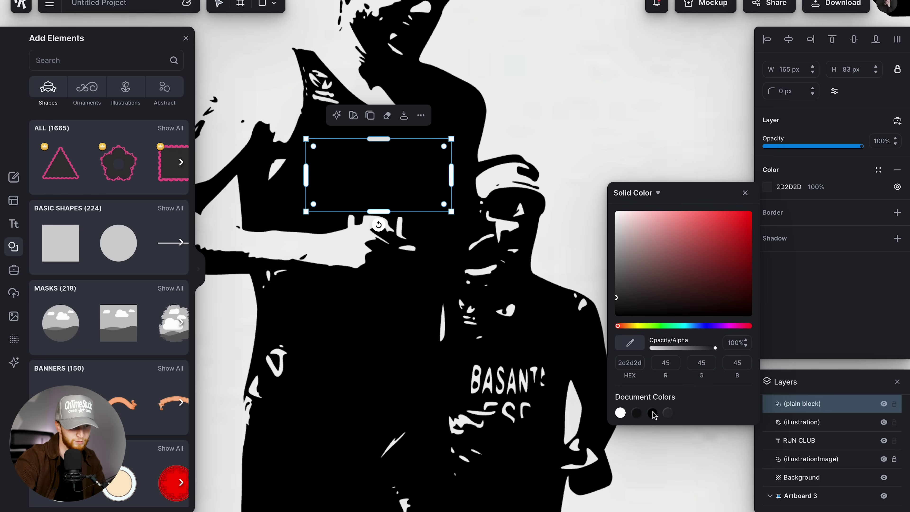
{"action": "left_click", "coordinate": [741, 189]}
{"action": "left_click", "coordinate": [700, 212]}
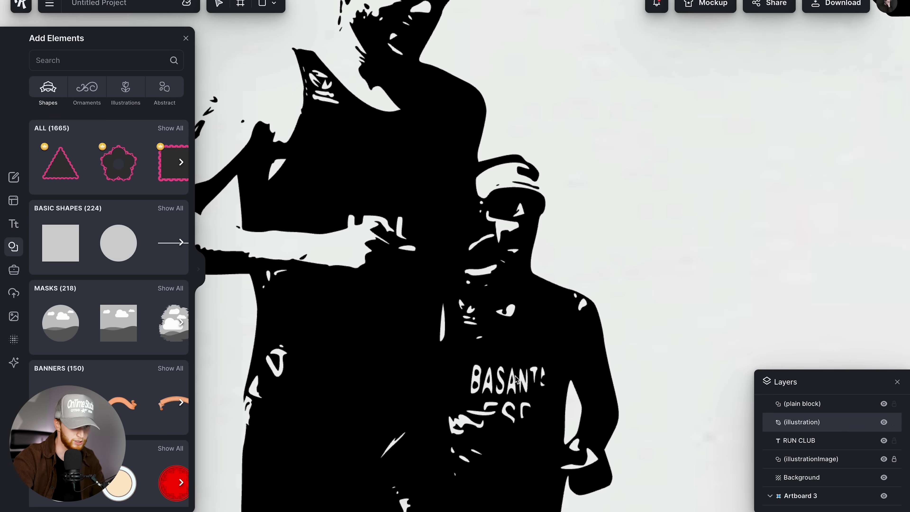
Add a square shape and resize it to 103 × 46 px over the name lettering on the rear runner's jersey
{"action": "scroll", "coordinate": [394, 233], "scroll_direction": "down", "scroll_amount": 1}
{"action": "left_click", "coordinate": [77, 257]}
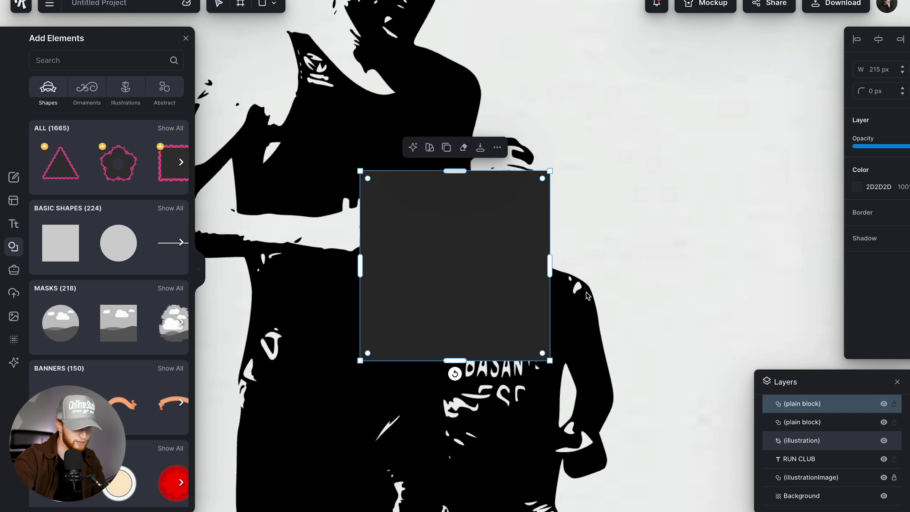
{"action": "left_click_drag", "start_coordinate": [481, 266], "coordinate": [506, 297]}
{"action": "left_click_drag", "start_coordinate": [479, 195], "coordinate": [479, 340]}
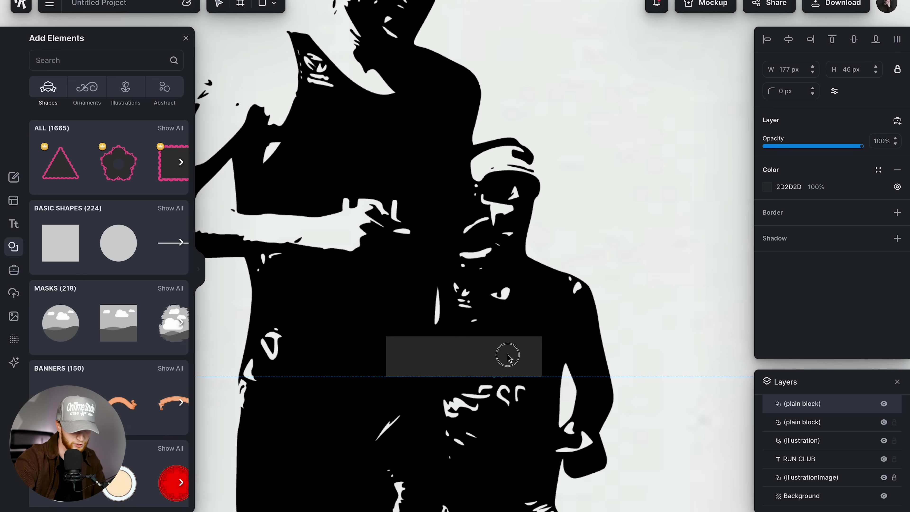
{"action": "left_click_drag", "start_coordinate": [396, 360], "coordinate": [462, 360]}
Color the block on the rear runner's jersey with the black document color
{"action": "left_click", "coordinate": [766, 187]}
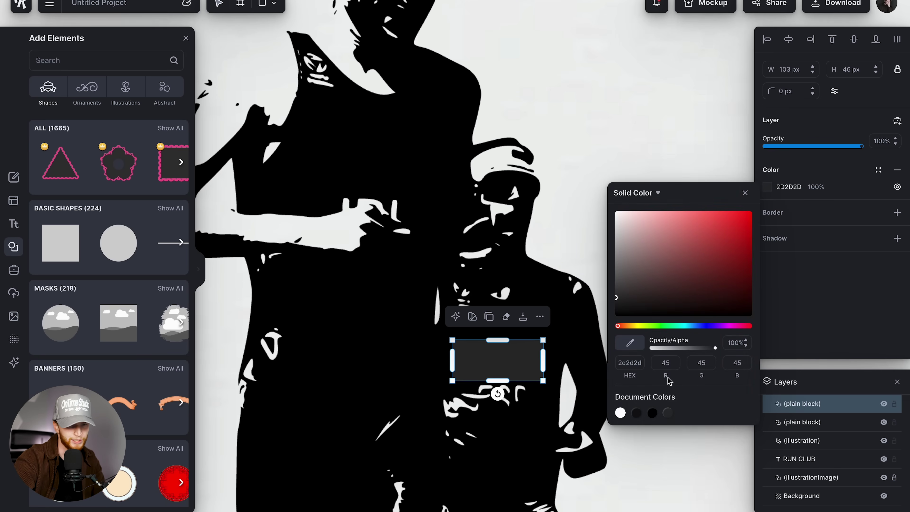
{"action": "left_click", "coordinate": [653, 414]}
{"action": "left_click", "coordinate": [744, 192]}
{"action": "key", "text": "shift+1"}
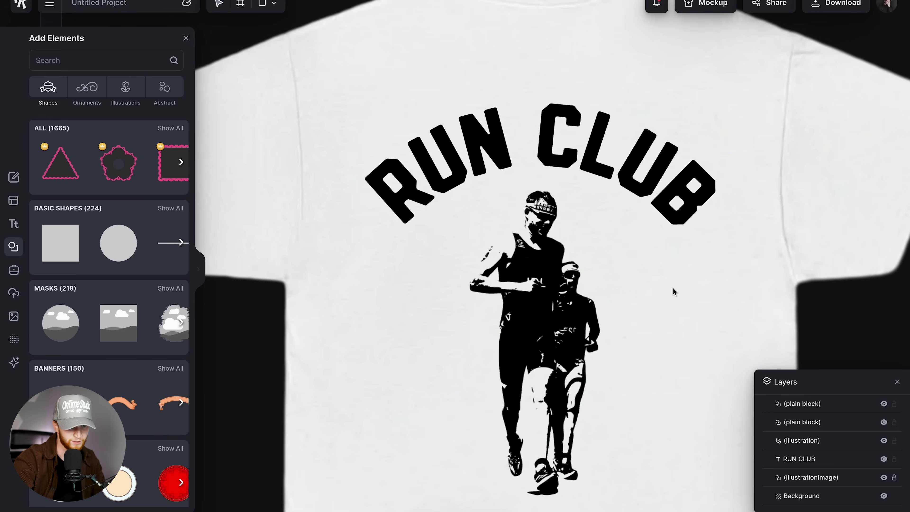
Group the runner illustration with the two black jersey blocks
{"action": "left_click", "coordinate": [568, 297]}
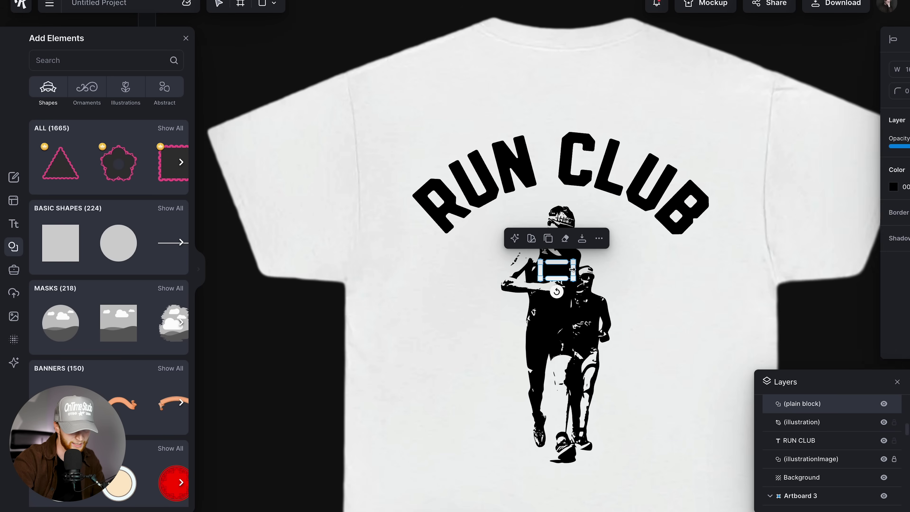
{"action": "left_click", "coordinate": [552, 332]}
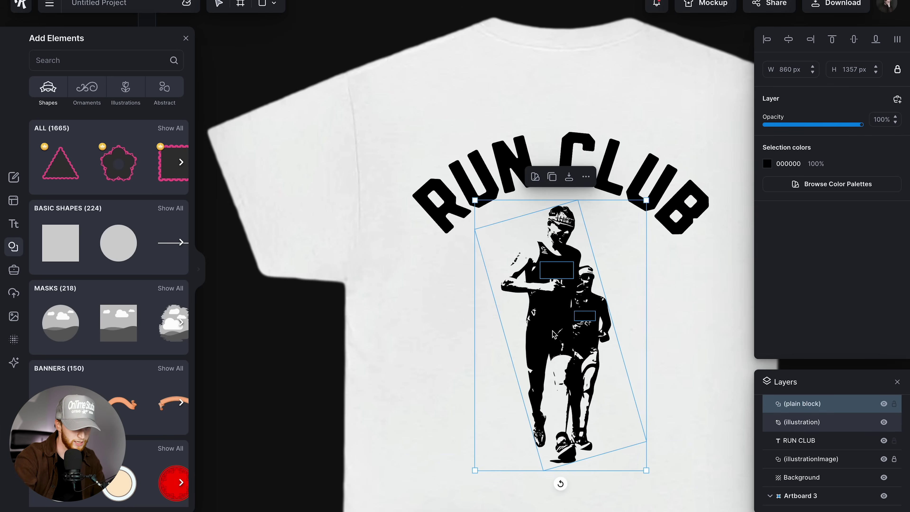
{"action": "key", "text": "ctrl+g"}
{"action": "left_click", "coordinate": [569, 177]}
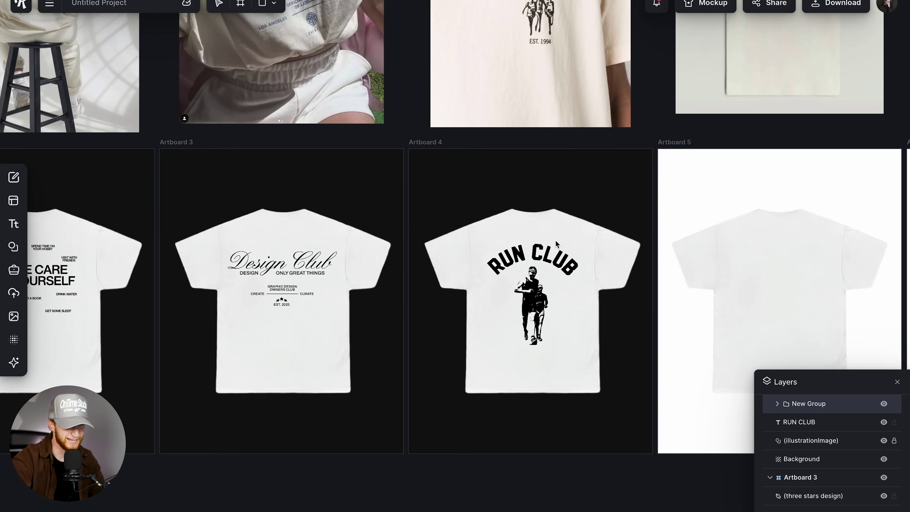
Add a headline text below the runners on Artboard 4 and set its typeface to Helvetica Now
{"action": "scroll", "coordinate": [538, 218], "scroll_direction": "up", "scroll_amount": 2}
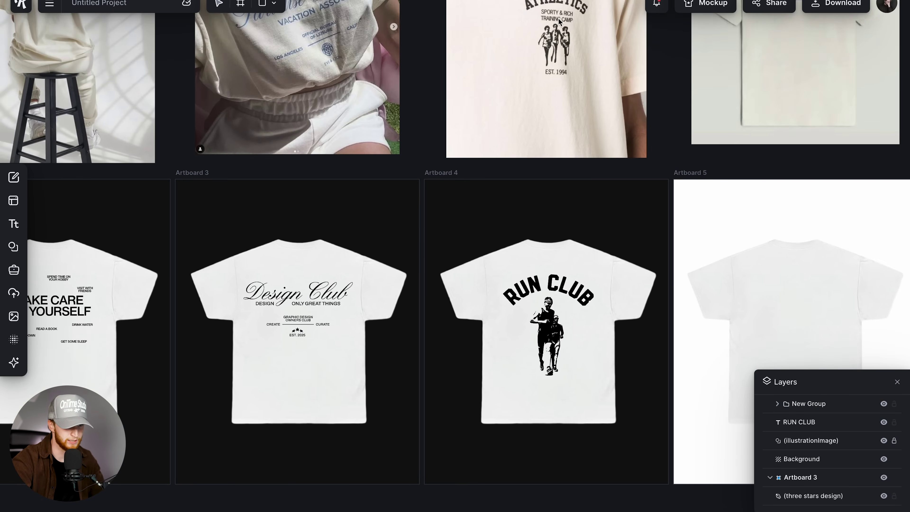
{"action": "scroll", "coordinate": [525, 329], "scroll_direction": "up", "scroll_amount": 5}
{"action": "left_click", "coordinate": [536, 237]}
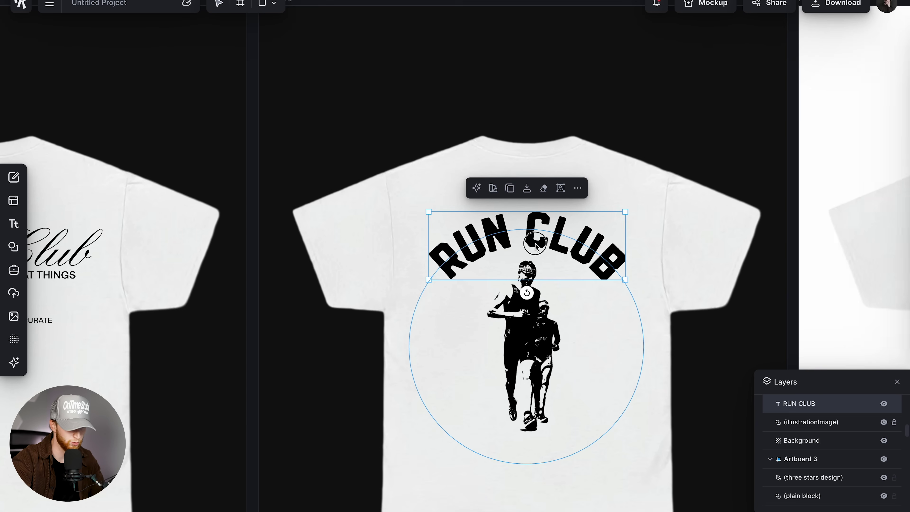
{"action": "key", "text": "t"}
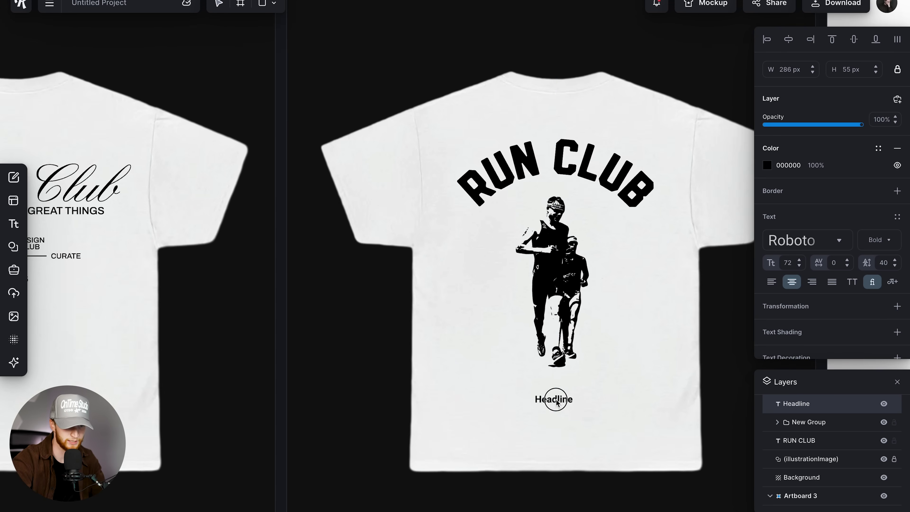
{"action": "left_click", "coordinate": [788, 243]}
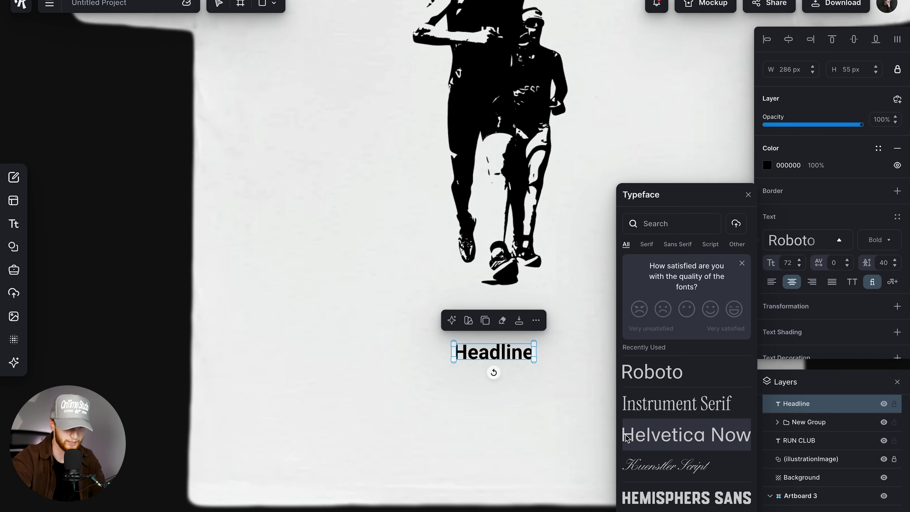
{"action": "left_click", "coordinate": [671, 445]}
Widen the headline's text box to 494 px and narrow its letterforms with the variable font settings
{"action": "left_click_drag", "start_coordinate": [534, 354], "coordinate": [563, 363]}
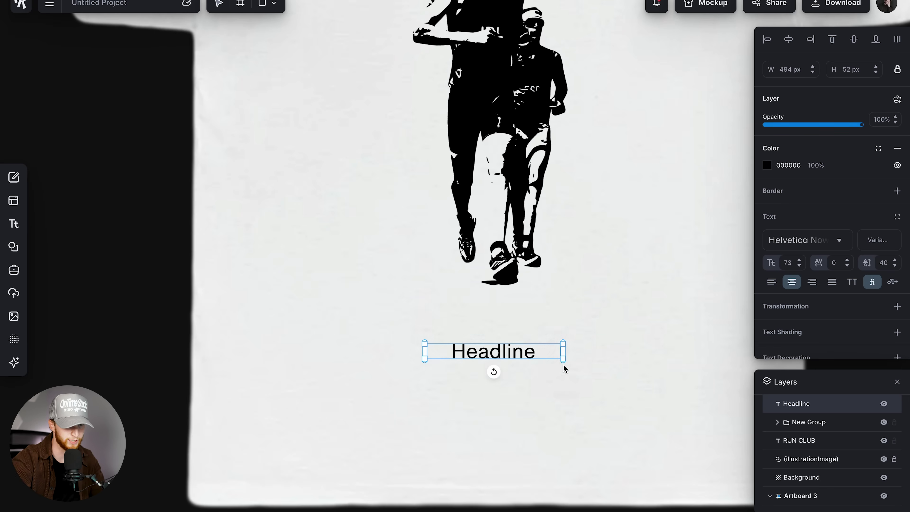
{"action": "left_click", "coordinate": [877, 240]}
{"action": "left_click_drag", "start_coordinate": [800, 279], "coordinate": [765, 278]}
Set the headline to all caps and replace its wording with ANNUAL MARATHON
{"action": "double_click", "coordinate": [519, 355]}
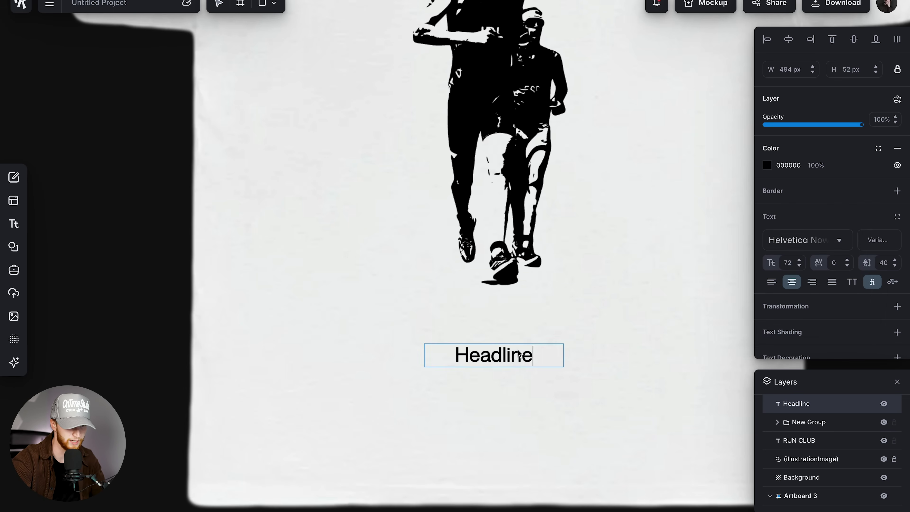
{"action": "left_click", "coordinate": [853, 282]}
{"action": "scroll", "coordinate": [531, 310], "scroll_direction": "down", "scroll_amount": 3}
{"action": "scroll", "coordinate": [531, 310], "scroll_direction": "up", "scroll_amount": 3}
{"action": "type", "text": "A"}
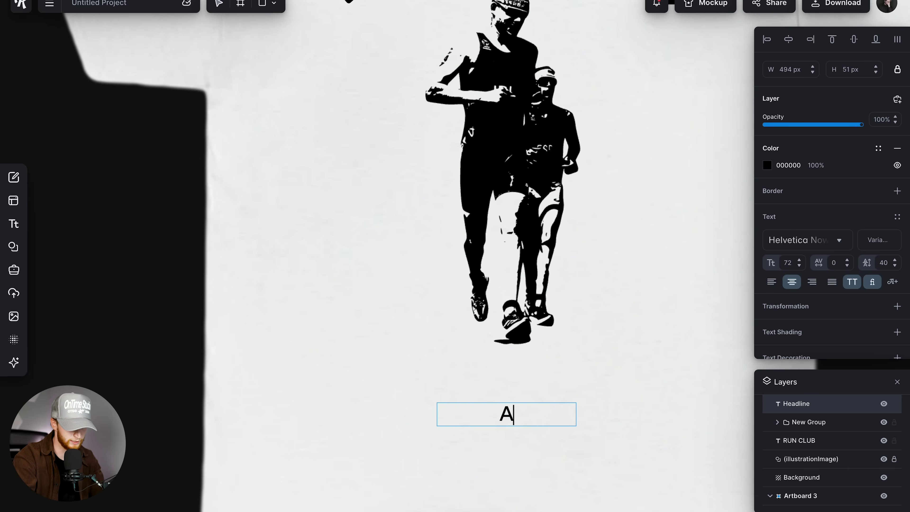
{"action": "type", "text": "NNUAL MAA"}
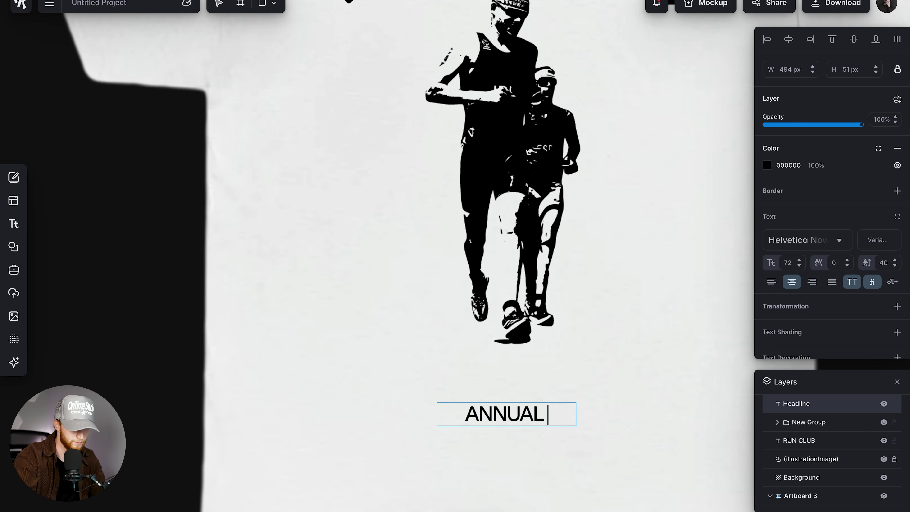
{"action": "key", "text": "BackSpace"}
{"action": "type", "text": "RATHON"}
{"action": "key", "text": "Escape"}
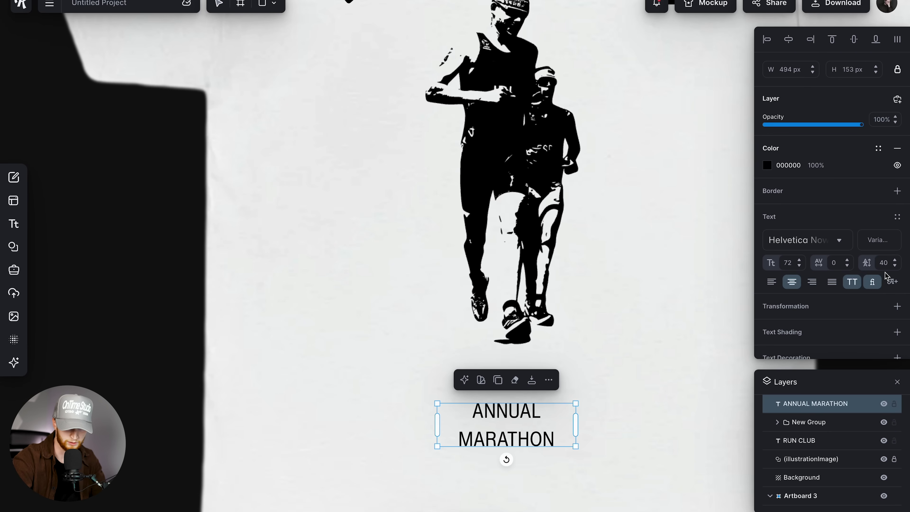
Set the line spacing of ANNUAL MARATHON to -10 and enlarge the text to about size 149
{"action": "type", "text": "20"}
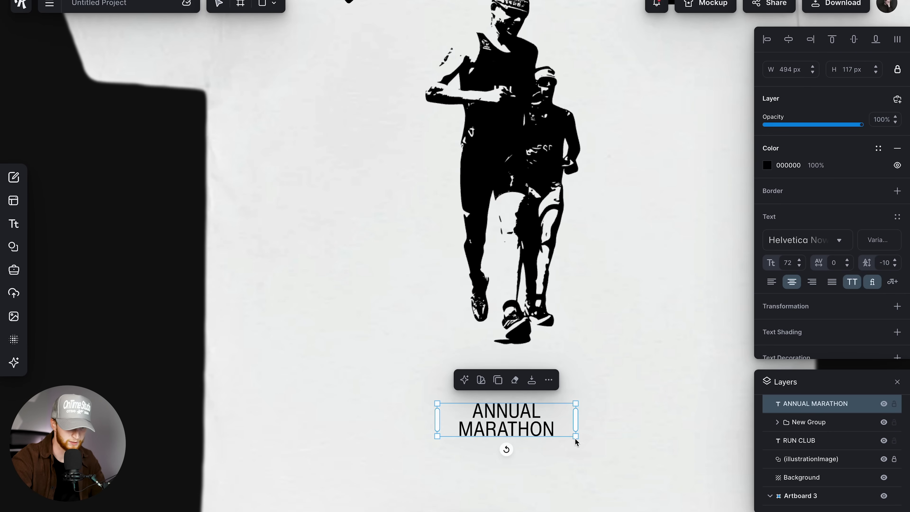
{"action": "left_click", "coordinate": [606, 437]}
{"action": "scroll", "coordinate": [640, 375], "scroll_direction": "down", "scroll_amount": 5}
{"action": "scroll", "coordinate": [640, 374], "scroll_direction": "down", "scroll_amount": 10}
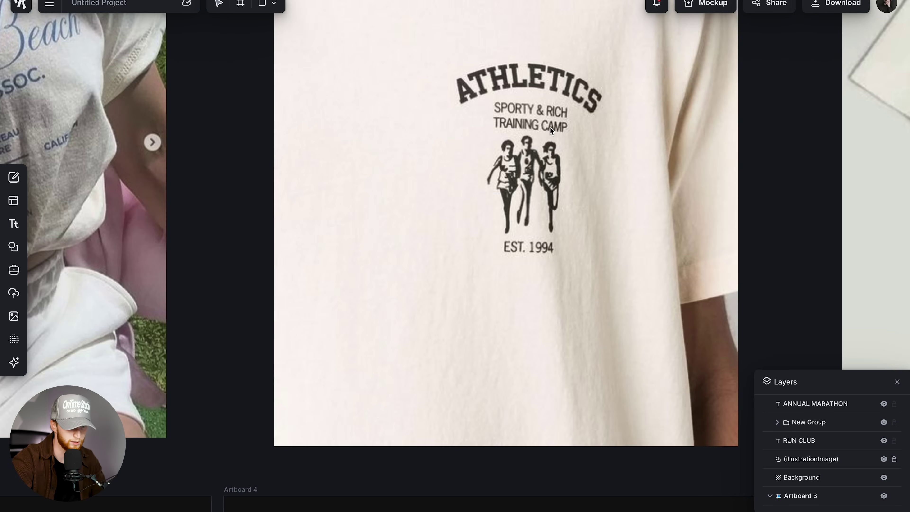
{"action": "scroll", "coordinate": [555, 270], "scroll_direction": "up", "scroll_amount": 10}
Tighten the letter spacing of ANNUAL MARATHON to -50 and move the text slightly closer to the runners
{"action": "left_click", "coordinate": [518, 438]}
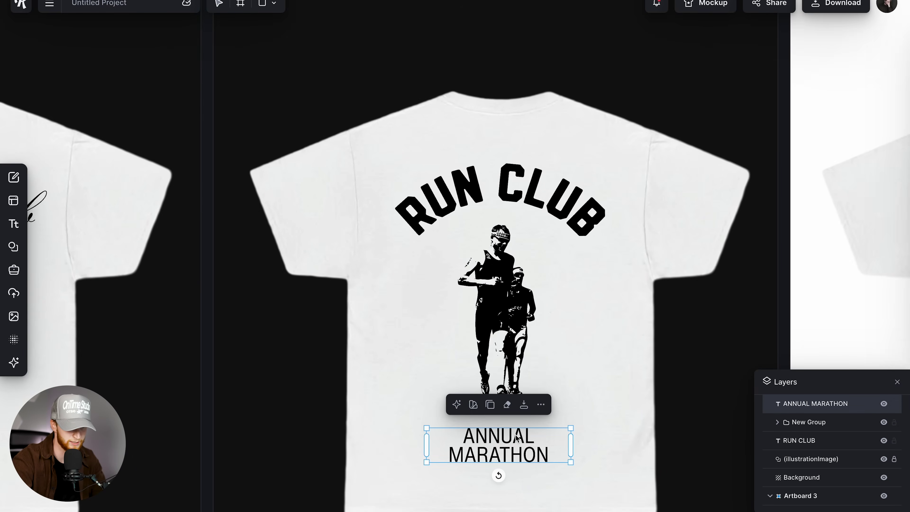
{"action": "type", "text": "-20"}
{"action": "key", "text": "Return"}
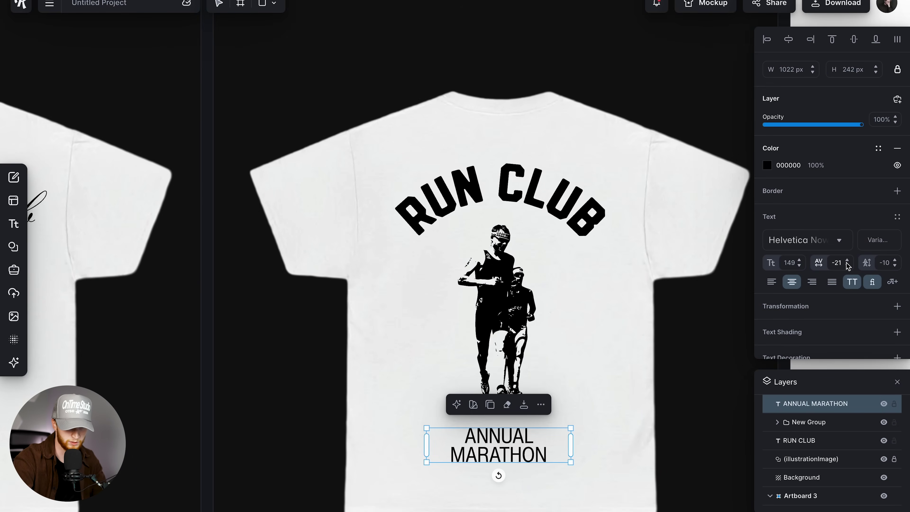
{"action": "type", "text": "-40"}
{"action": "key", "text": "Return"}
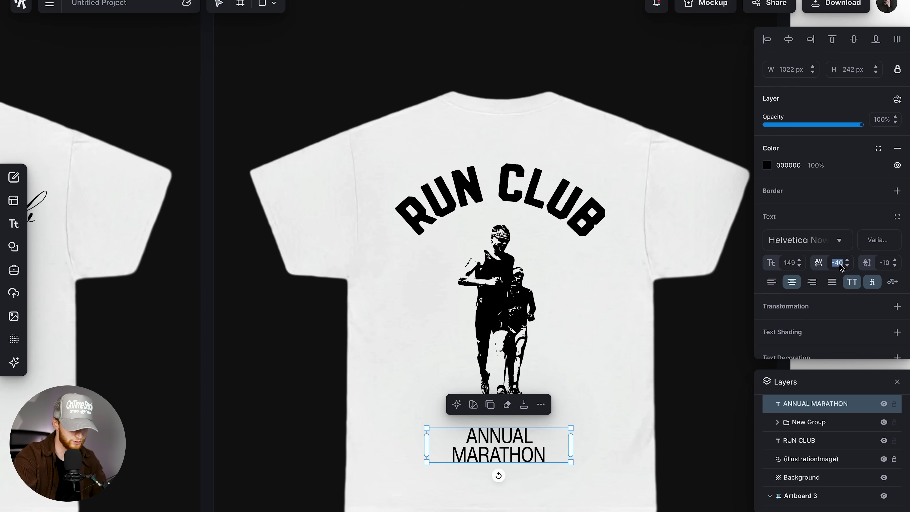
{"action": "type", "text": "-50"}
{"action": "key", "text": "Return"}
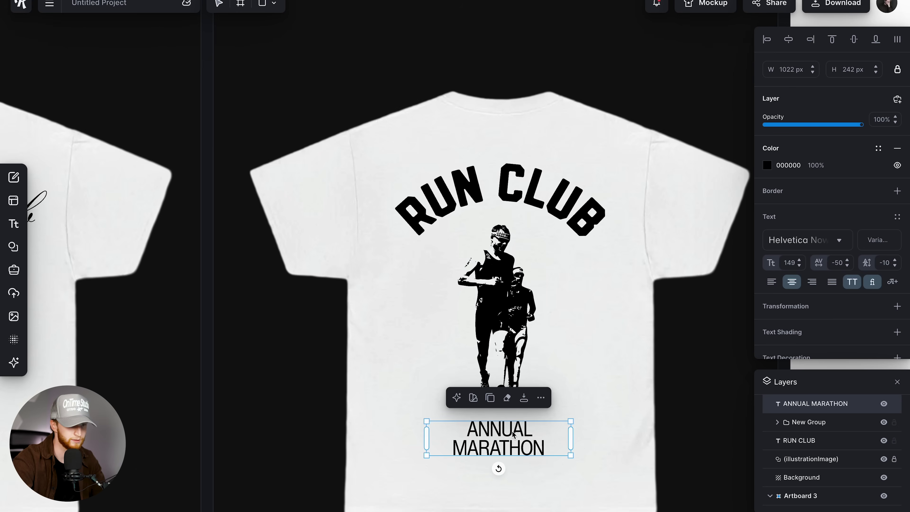
Try placing ANNUAL MARATHON between RUN CLUB and lowered runners, and undo the rearrangement
{"action": "scroll", "coordinate": [536, 175], "scroll_direction": "up", "scroll_amount": 5}
{"action": "scroll", "coordinate": [536, 175], "scroll_direction": "down", "scroll_amount": 6}
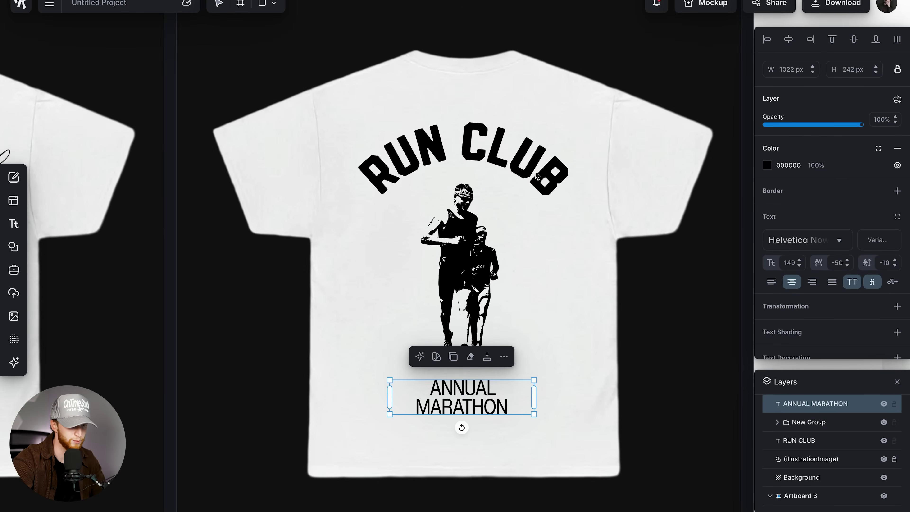
{"action": "left_click", "coordinate": [473, 229]}
{"action": "left_click", "coordinate": [483, 413]}
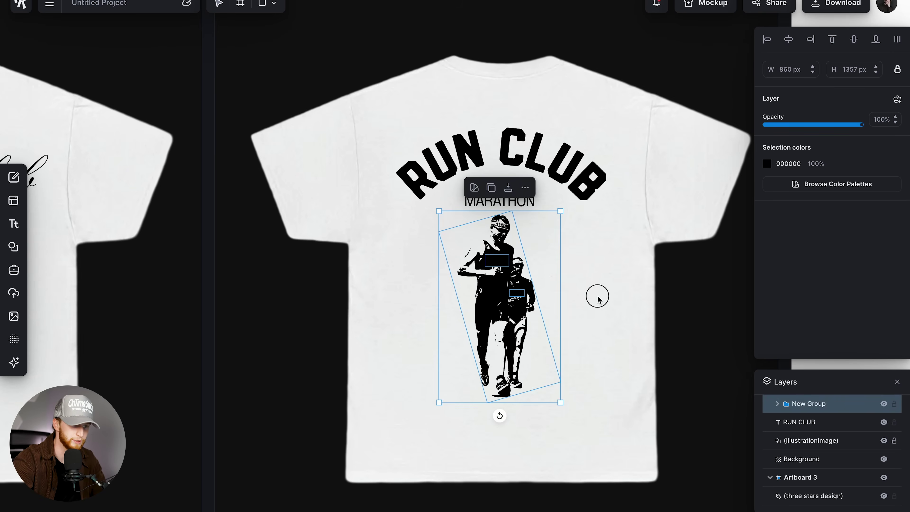
{"action": "left_click", "coordinate": [597, 297]}
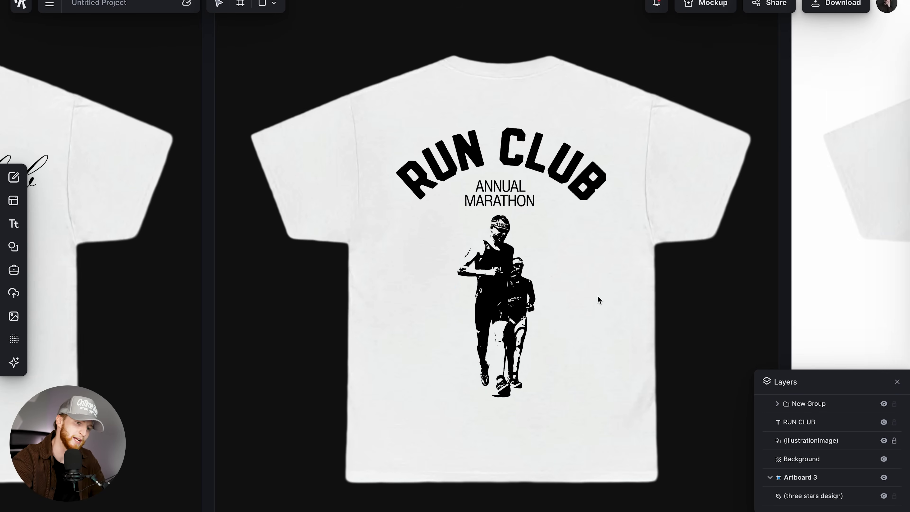
{"action": "key", "text": "ctrl+z"}
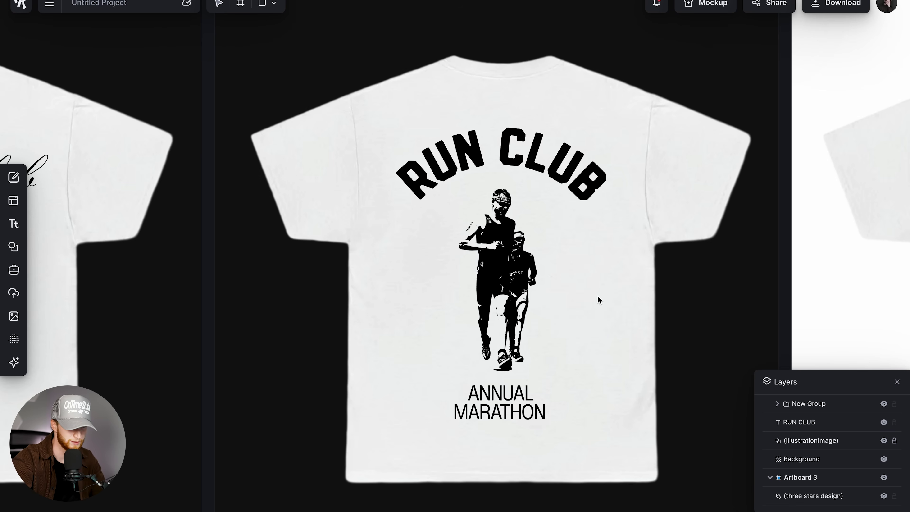
Fit ANNUAL MARATHON on a single line in a text box 1129 px wide at size 133
{"action": "left_click", "coordinate": [445, 425]}
{"action": "left_click", "coordinate": [447, 423]}
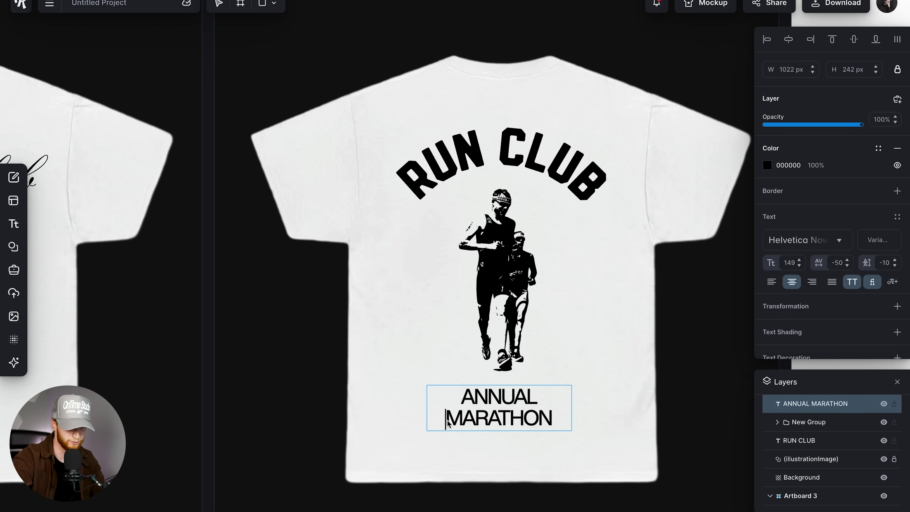
{"action": "key", "text": "ctrl+z"}
Duplicate the ANNUAL MARATHON line directly below itself and change the copy to 2025
{"action": "key", "text": "ctrl+d"}
{"action": "left_click_drag", "start_coordinate": [547, 395], "coordinate": [547, 411]}
{"action": "double_click", "coordinate": [547, 412]}
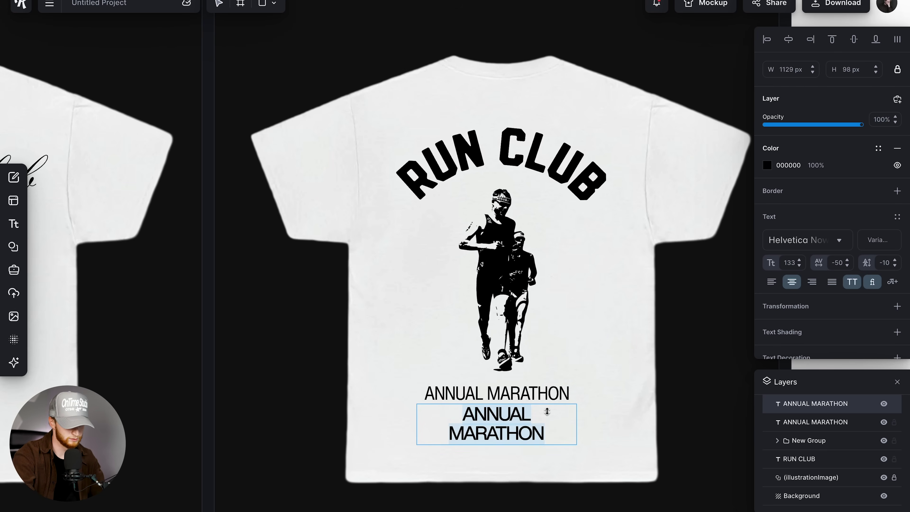
{"action": "type", "text": "2025"}
{"action": "key", "text": "Escape"}
Select the ANNUAL MARATHON and 2025 lines together and group them
{"action": "left_click", "coordinate": [815, 422], "text": "shift"}
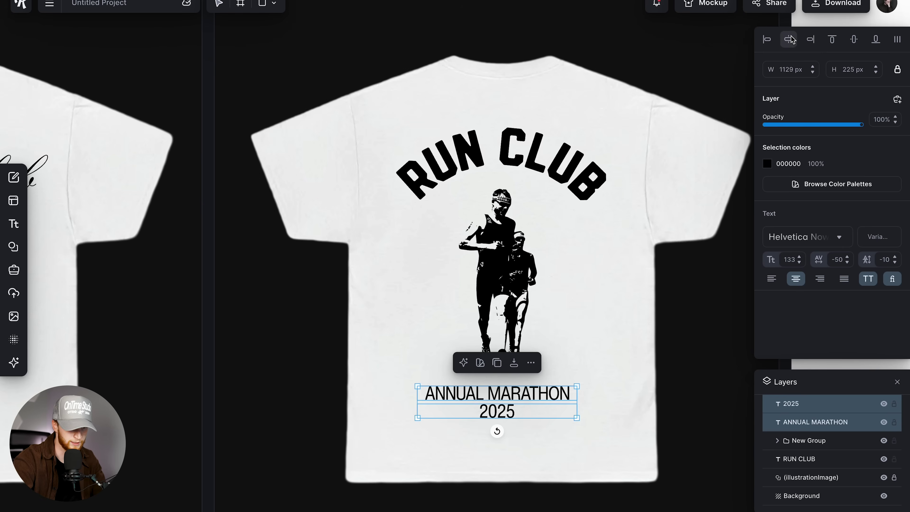
{"action": "key", "text": "ctrl+g"}
{"action": "left_click", "coordinate": [788, 38]}
{"action": "left_click", "coordinate": [621, 333]}
Align the ANNUAL MARATHON 2025 group and the RUN CLUB arc on their horizontal centers
{"action": "left_click", "coordinate": [808, 403]}
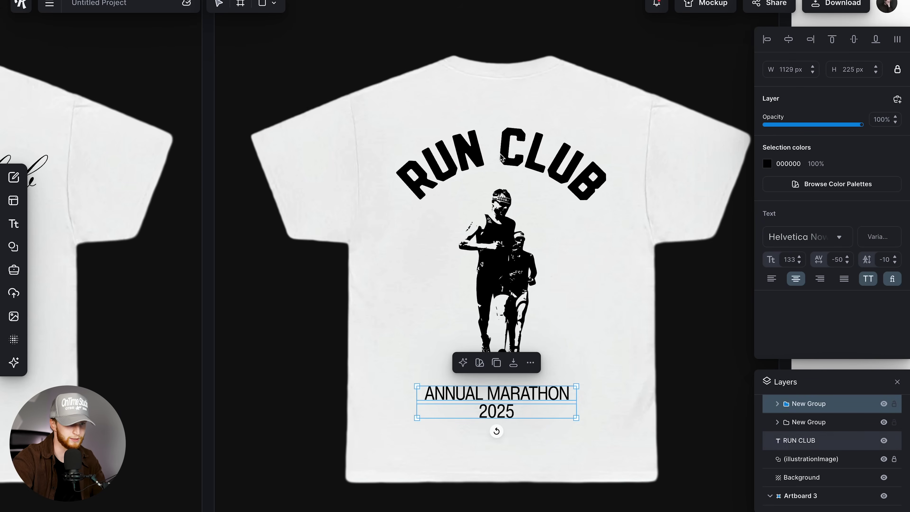
{"action": "left_click", "coordinate": [799, 440], "text": "shift"}
{"action": "left_click", "coordinate": [789, 40]}
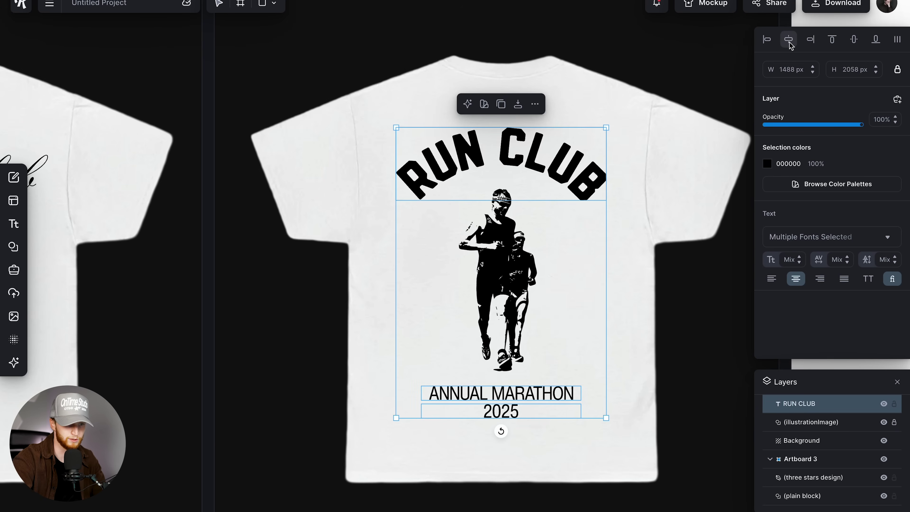
{"action": "left_click", "coordinate": [658, 292]}
Slightly increase the variable font setting of the ANNUAL MARATHON 2025 group
{"action": "left_click", "coordinate": [518, 398]}
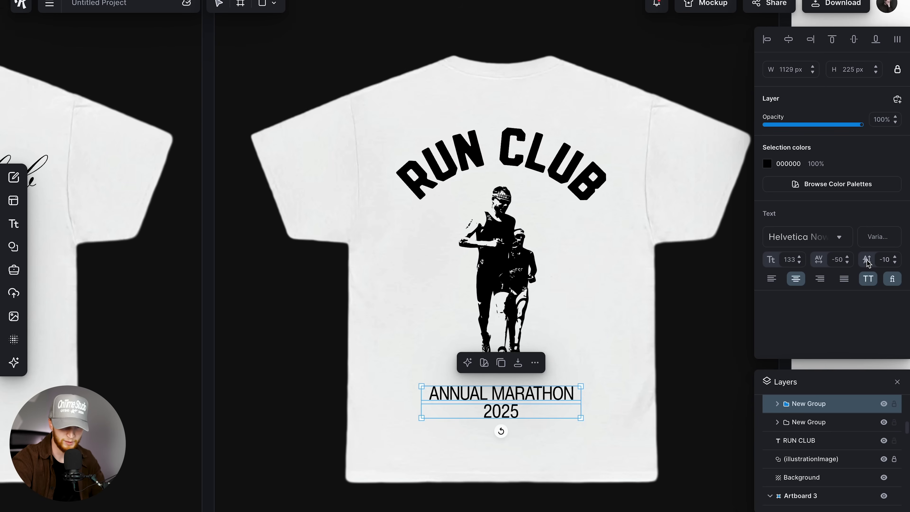
{"action": "left_click", "coordinate": [877, 237]}
{"action": "left_click_drag", "start_coordinate": [744, 261], "coordinate": [750, 262]}
{"action": "left_click", "coordinate": [692, 310]}
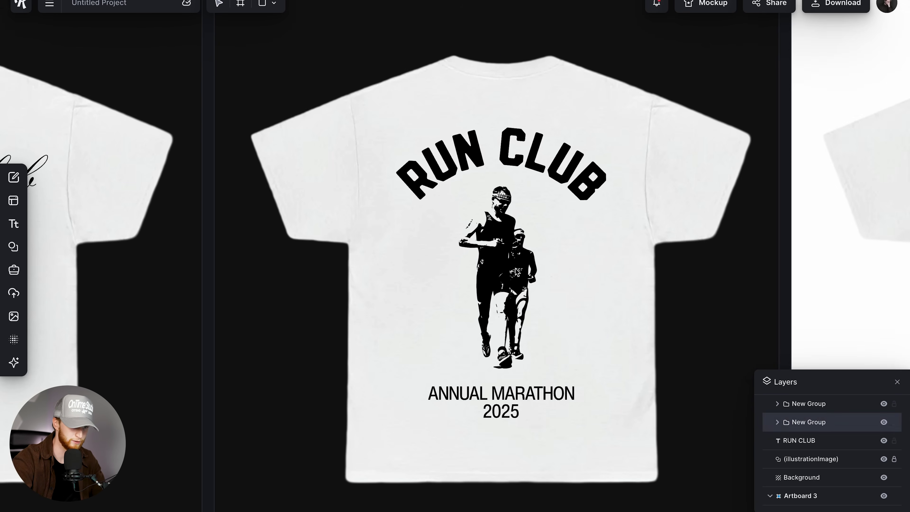
Nudge the runners and the ANNUAL MARATHON 2025 group slightly upward to tighten the composition
{"action": "left_click", "coordinate": [471, 284]}
{"action": "left_click_drag", "start_coordinate": [511, 396], "coordinate": [510, 391]}
{"action": "left_click", "coordinate": [586, 347]}
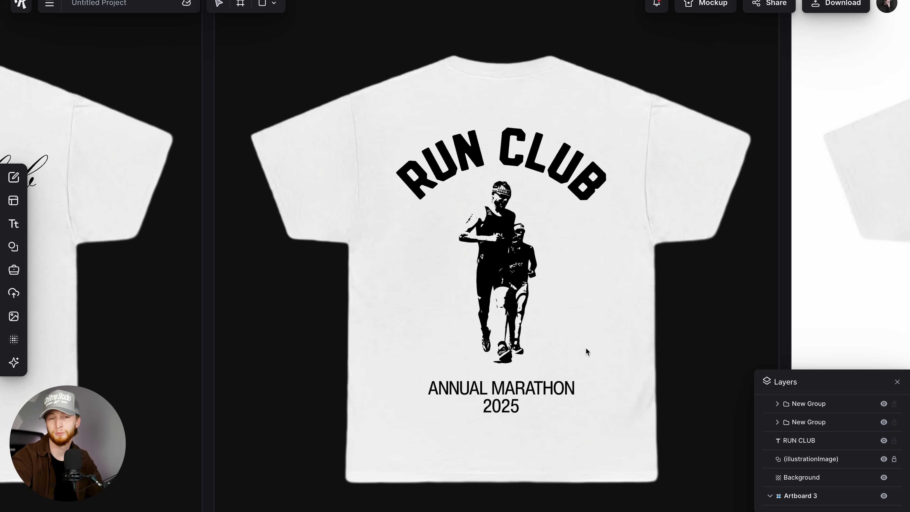
{"action": "scroll", "coordinate": [519, 285], "scroll_direction": "up", "scroll_amount": 5}
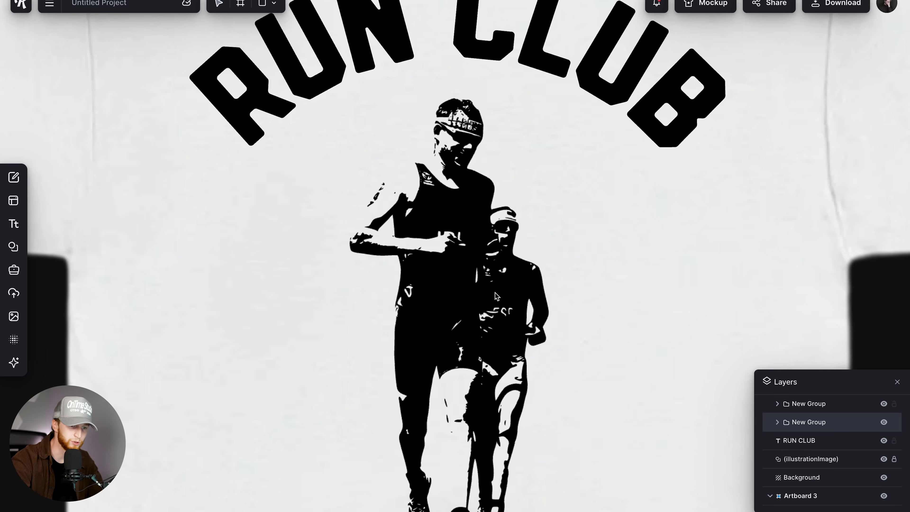
{"action": "scroll", "coordinate": [496, 296], "scroll_direction": "down", "scroll_amount": 1}
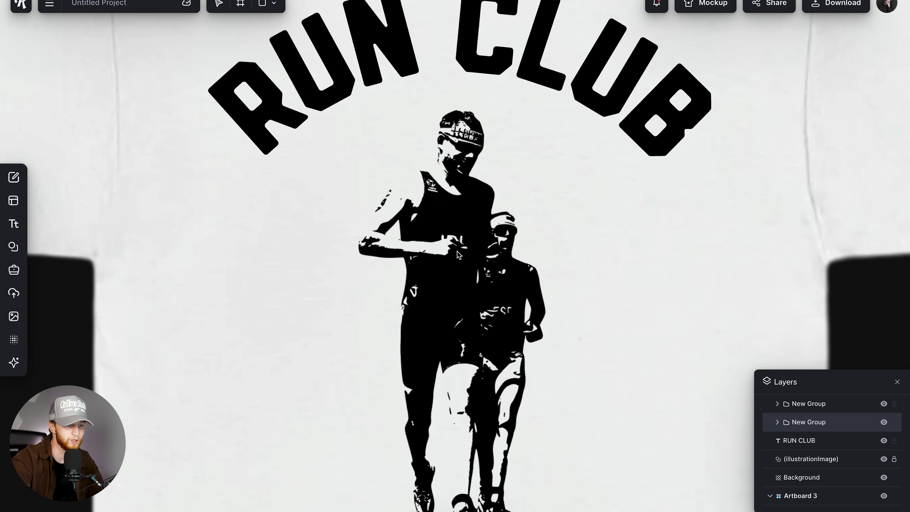
{"action": "scroll", "coordinate": [458, 254], "scroll_direction": "down", "scroll_amount": 1}
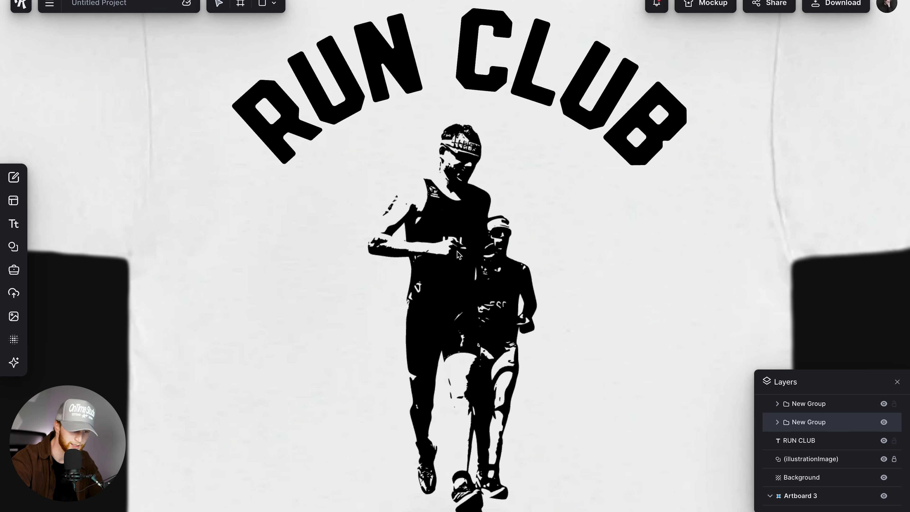
{"action": "scroll", "coordinate": [458, 255], "scroll_direction": "down", "scroll_amount": 2}
Copy the ANNUAL MARATHON 2025 group from Artboard 4 onto the upper back of the shirt on Artboard 5
{"action": "left_click", "coordinate": [437, 235]}
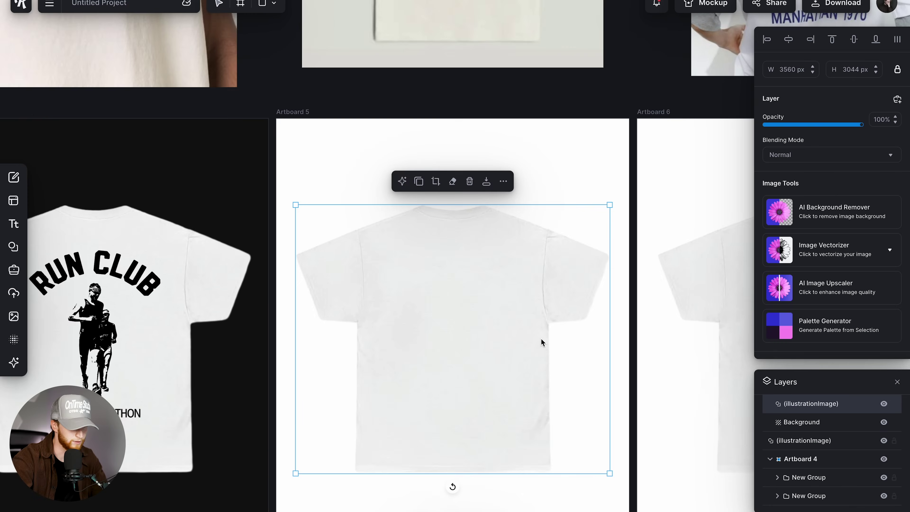
{"action": "scroll", "coordinate": [541, 342], "scroll_direction": "down", "scroll_amount": 3}
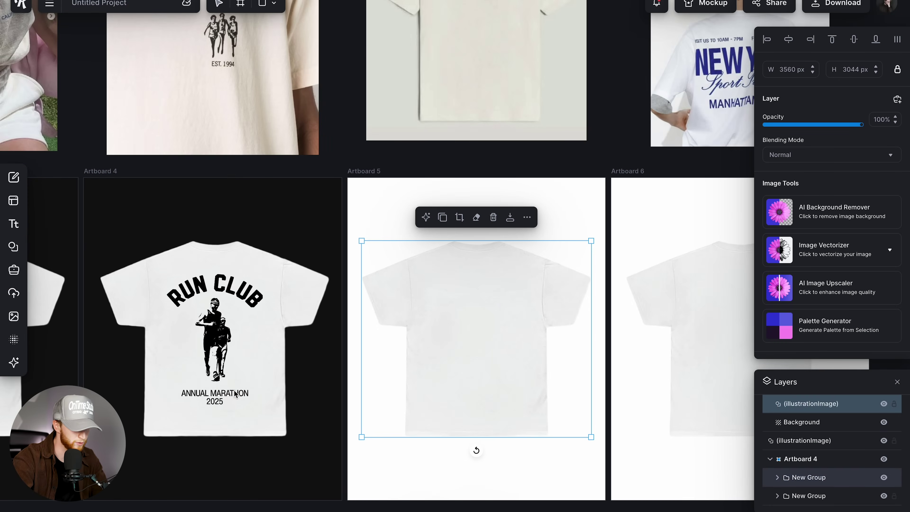
{"action": "left_click", "coordinate": [235, 395]}
{"action": "left_click_drag", "start_coordinate": [235, 395], "coordinate": [495, 304]}
{"action": "left_click", "coordinate": [547, 295]}
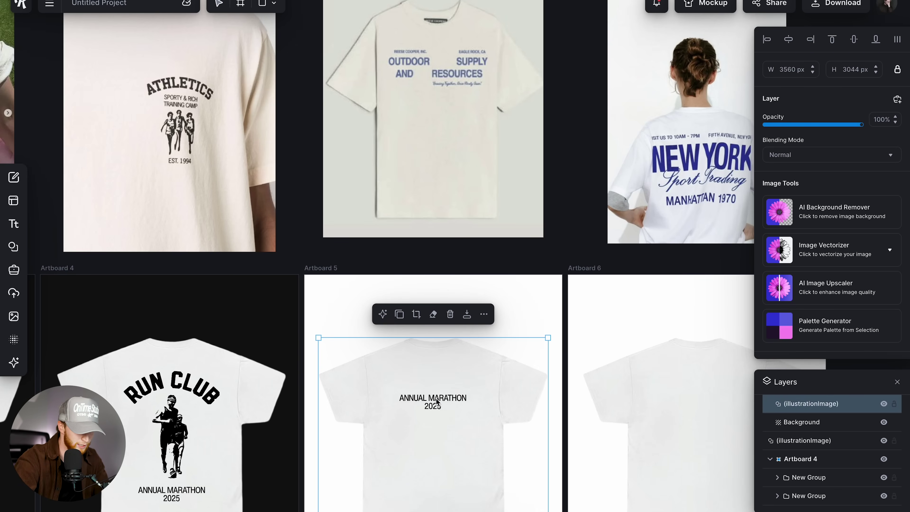
Ungroup the copied text on Artboard 5 and delete its 2025 line
{"action": "left_click", "coordinate": [434, 405]}
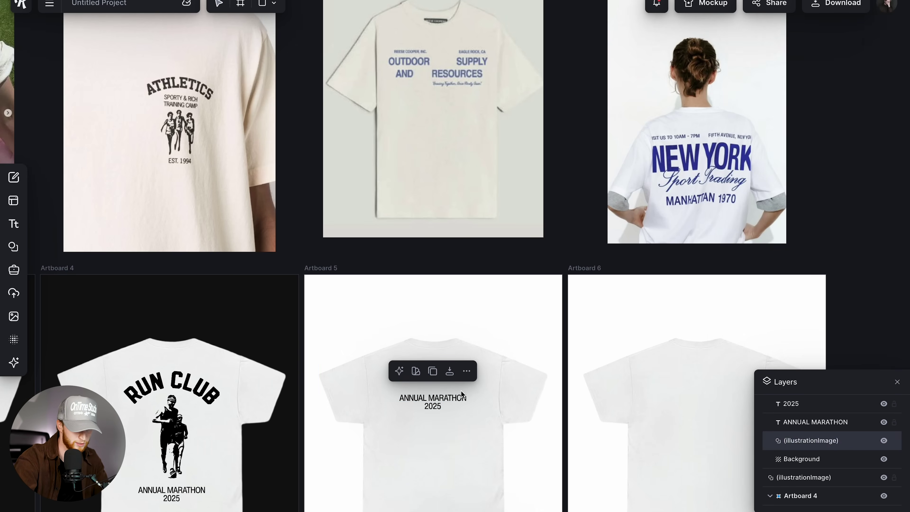
{"action": "double_click", "coordinate": [432, 406]}
{"action": "key", "text": "Delete"}
Adjust the variable font weight of the ANNUAL MARATHON text on Artboard 5 and enlarge it to size 194
{"action": "left_click", "coordinate": [442, 399]}
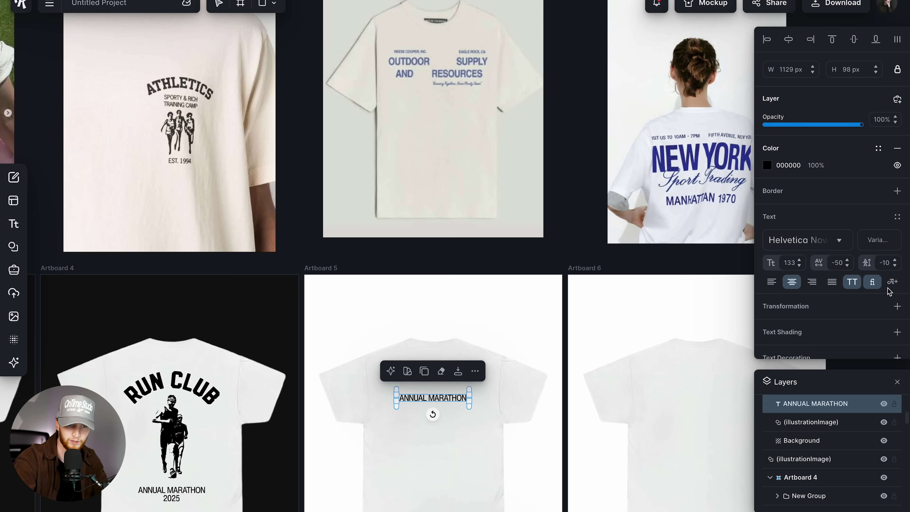
{"action": "left_click", "coordinate": [877, 240]}
{"action": "left_click", "coordinate": [749, 261]}
{"action": "left_click_drag", "start_coordinate": [755, 263], "coordinate": [768, 261]}
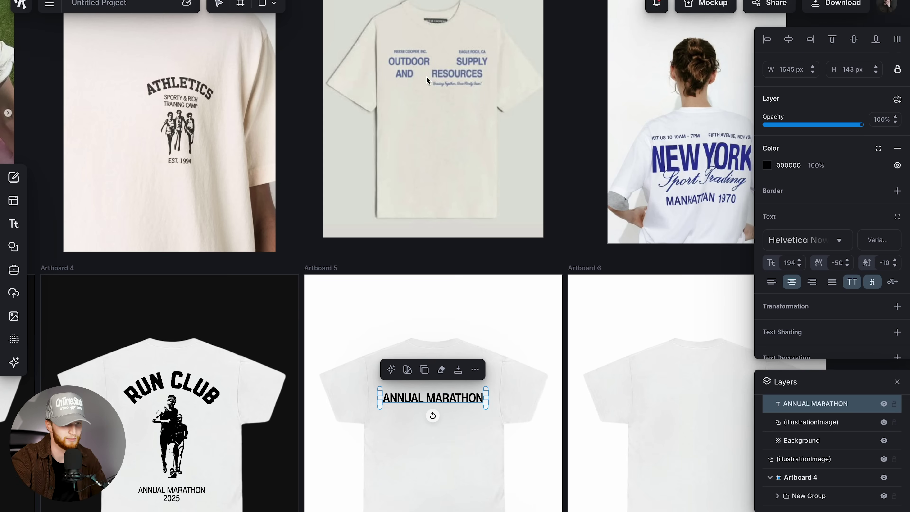
Replace the ANNUAL MARATHON text on Artboard 5 with MOUNTAIN
{"action": "double_click", "coordinate": [452, 399]}
{"action": "key", "text": "ctrl+a"}
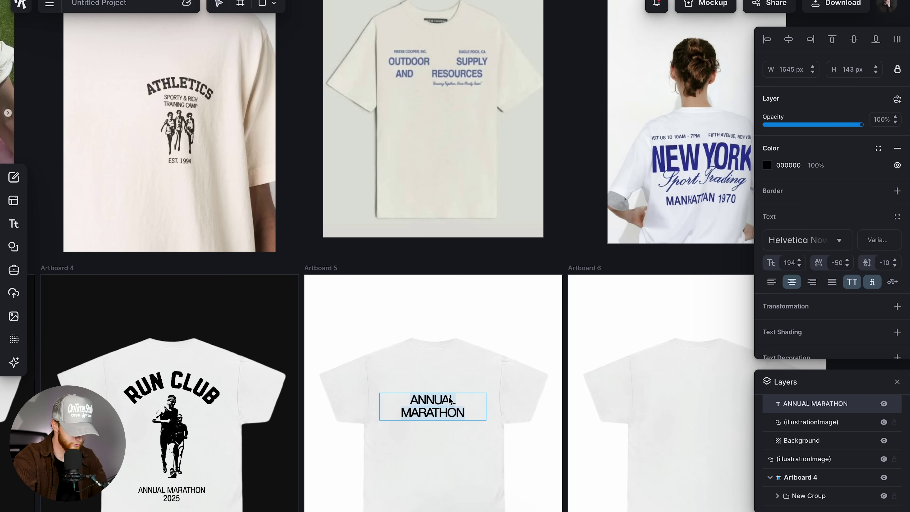
{"action": "type", "text": "MOUNTAIN"}
Add a black border of weight 5.00 to the MOUNTAIN text and left-align it
{"action": "left_click", "coordinate": [877, 239]}
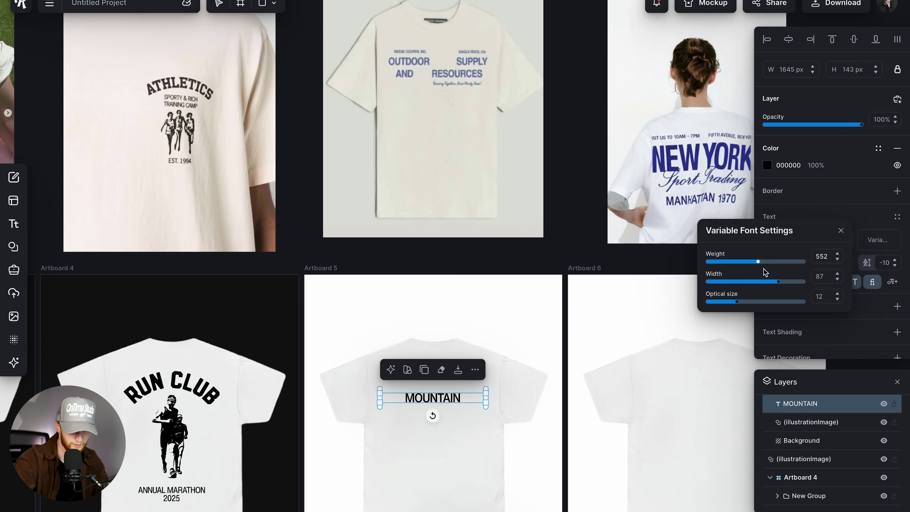
{"action": "left_click", "coordinate": [818, 192]}
{"action": "left_click", "coordinate": [770, 324]}
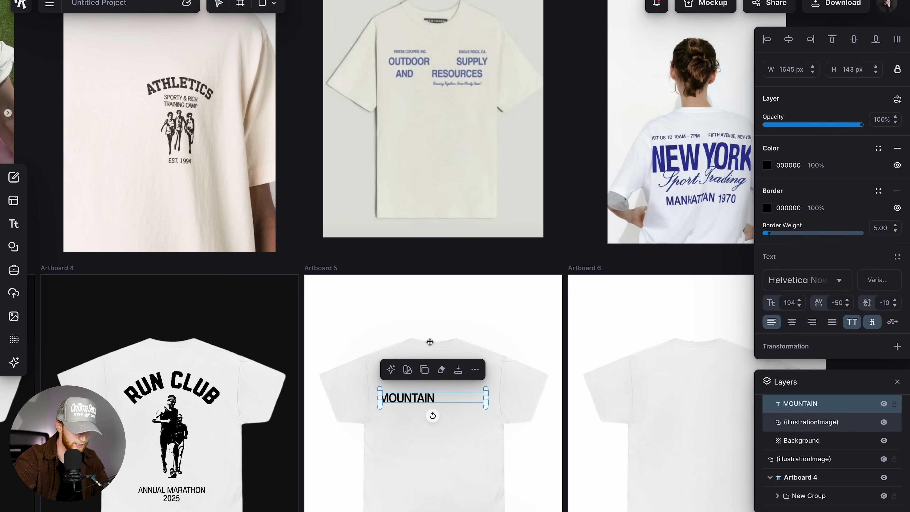
Duplicate MOUNTAIN to its right, right-align the copy and change its text to AND
{"action": "left_click", "coordinate": [424, 370]}
{"action": "left_click_drag", "start_coordinate": [430, 412], "coordinate": [490, 399]}
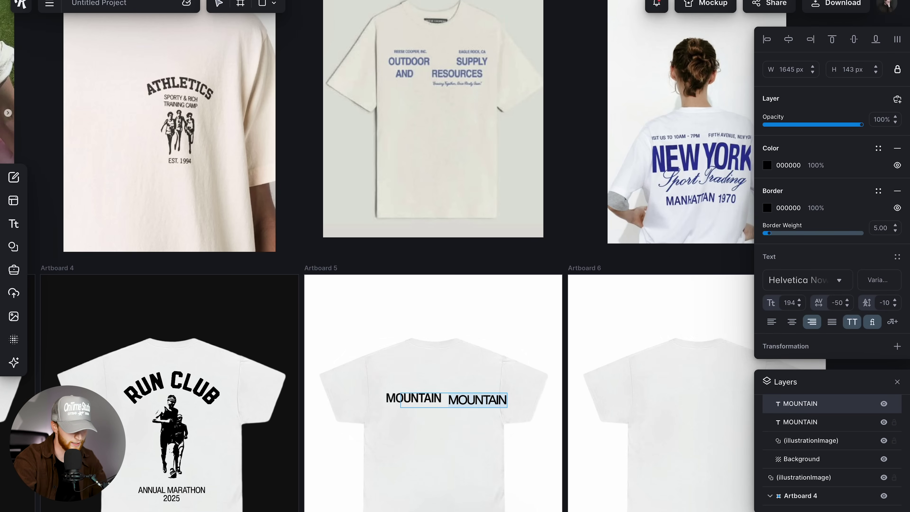
{"action": "type", "text": "AND"}
Duplicate the MOUNTAIN text onto a second line below and change the copy to WATERFALL
{"action": "key", "text": "ctrl+d"}
{"action": "double_click", "coordinate": [415, 419]}
{"action": "left_click_drag", "start_coordinate": [414, 398], "coordinate": [443, 417]}
{"action": "type", "text": "WATERFALL"}
{"action": "key", "text": "Escape"}
Add a right-aligned CLUB text beside WATERFALL and move AND further right on the first line
{"action": "key", "text": "ctrl+d"}
{"action": "double_click", "coordinate": [476, 417]}
{"action": "type", "text": "CLUB"}
{"action": "key", "text": "Escape"}
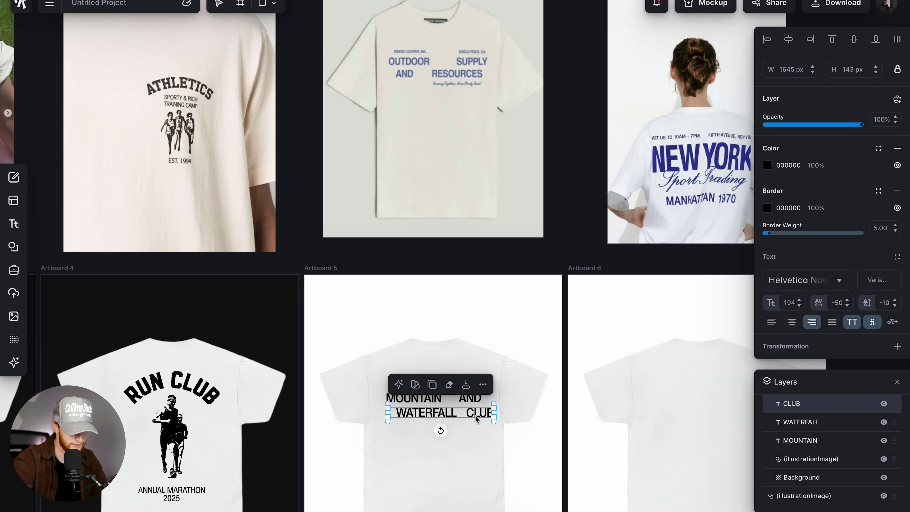
{"action": "left_click_drag", "start_coordinate": [476, 403], "coordinate": [486, 403]}
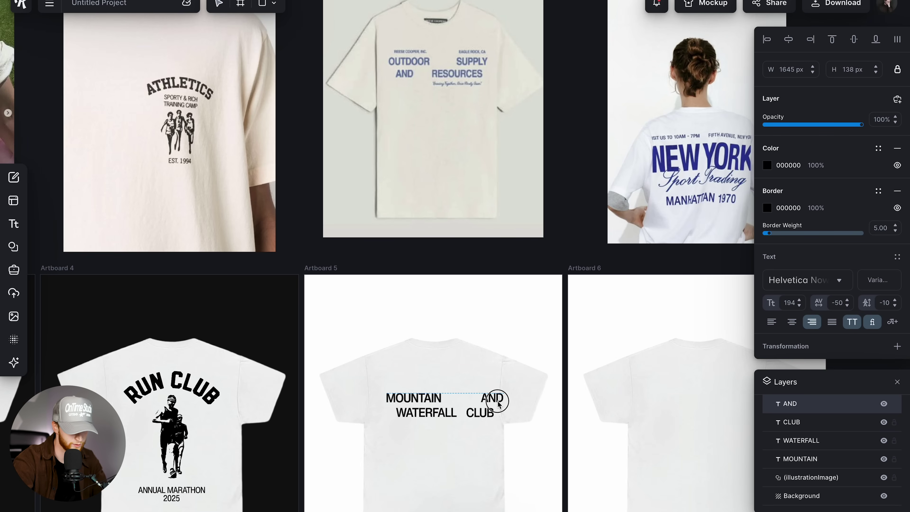
Select the MOUNTAIN, AND, WATERFALL and CLUB texts together and group them
{"action": "left_click", "coordinate": [422, 413]}
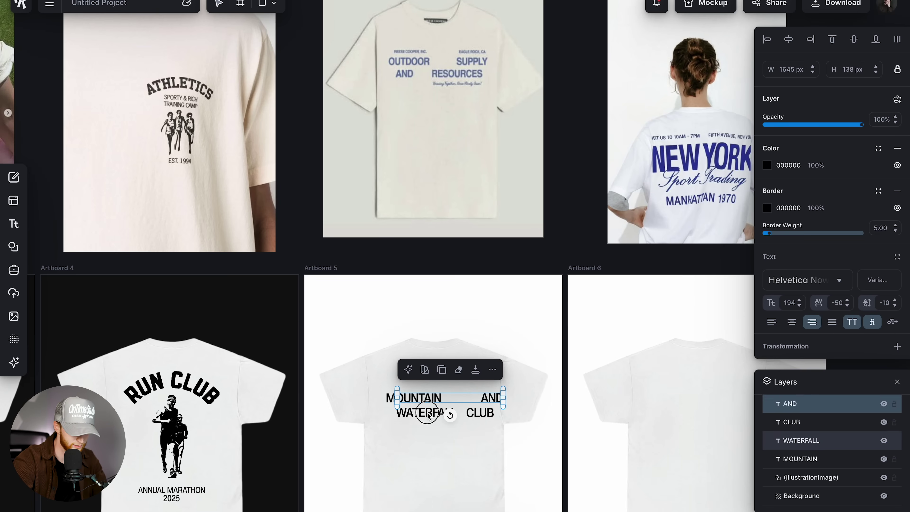
{"action": "left_click", "coordinate": [487, 415], "text": "shift"}
{"action": "left_click", "coordinate": [440, 429], "text": "shift"}
{"action": "scroll", "coordinate": [441, 428], "scroll_direction": "up", "scroll_amount": 5}
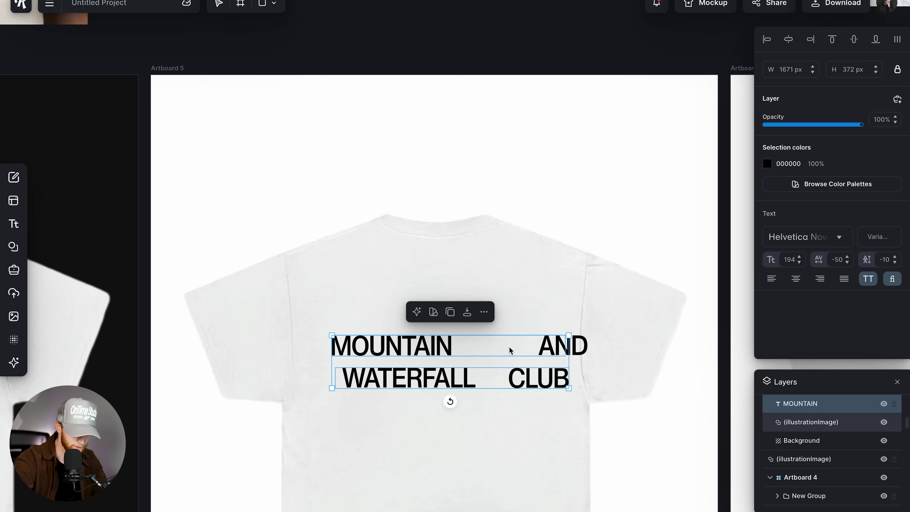
{"action": "key", "text": "ctrl+g"}
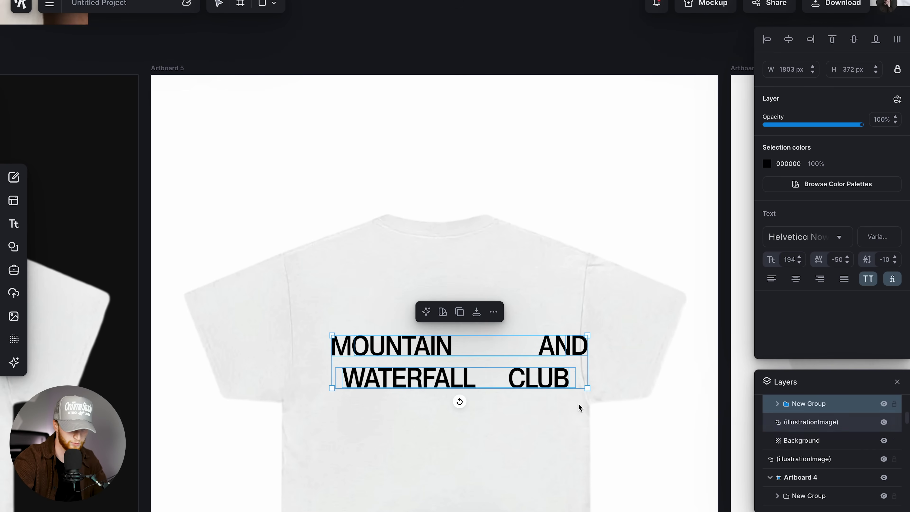
Scale the MOUNTAIN AND WATERFALL CLUB group down to 1489 px wide and recenter it on the shirt
{"action": "left_click_drag", "start_coordinate": [587, 388], "coordinate": [543, 379]}
{"action": "left_click_drag", "start_coordinate": [507, 341], "coordinate": [513, 344]}
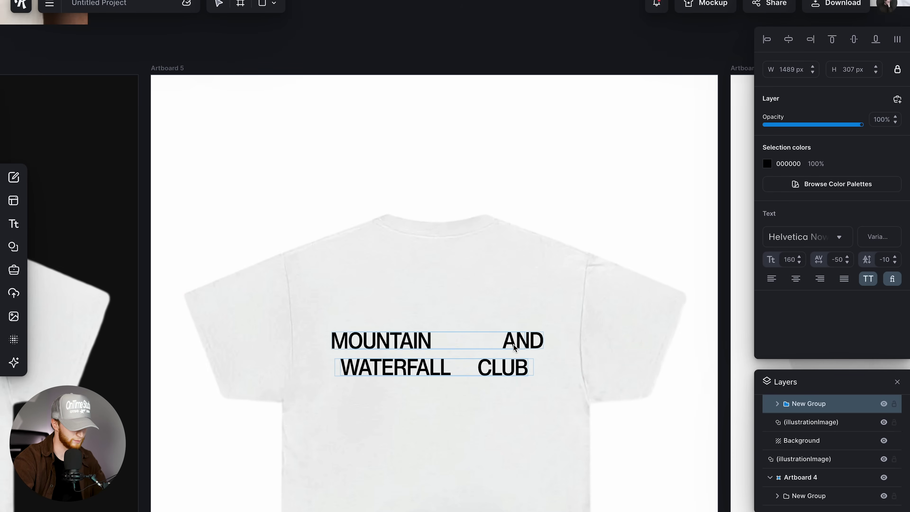
Slightly increase the variable font weight of the MOUNTAIN AND WATERFALL CLUB group
{"action": "scroll", "coordinate": [514, 344], "scroll_direction": "down", "scroll_amount": 5}
{"action": "key", "text": "shift+2"}
{"action": "left_click", "coordinate": [878, 237]}
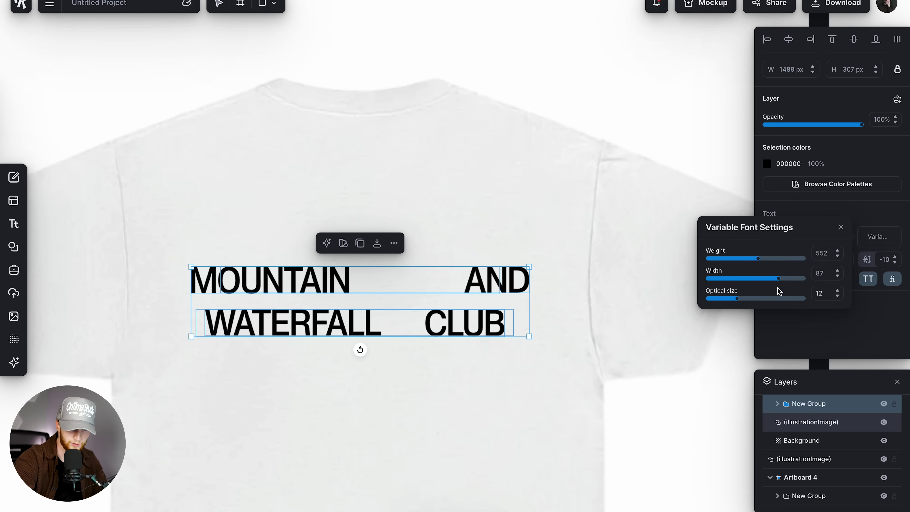
{"action": "left_click_drag", "start_coordinate": [758, 258], "coordinate": [766, 258]}
{"action": "left_click", "coordinate": [706, 359]}
{"action": "scroll", "coordinate": [543, 301], "scroll_direction": "down", "scroll_amount": 5}
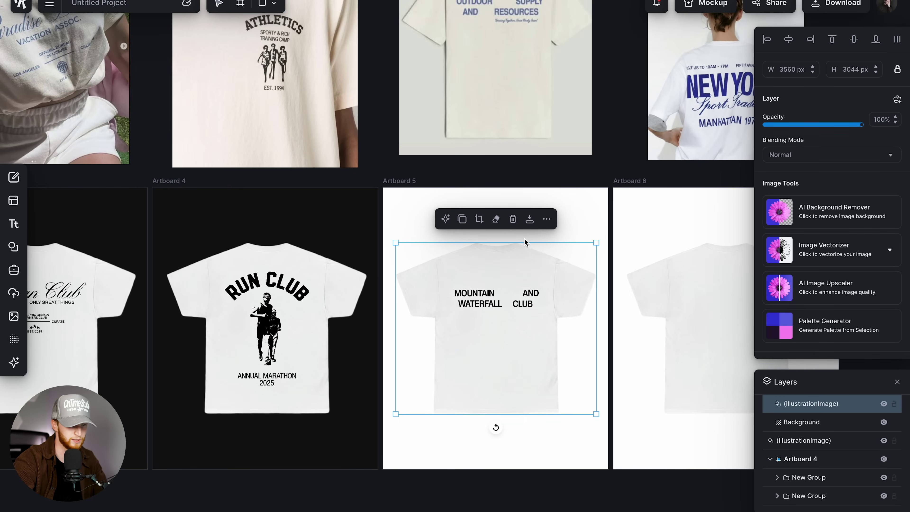
Ungroup the headline words and place a duplicate of MOUNTAIN directly above the original
{"action": "left_click", "coordinate": [506, 305]}
{"action": "key", "text": "shift+2"}
{"action": "key", "text": "ctrl+shift+g"}
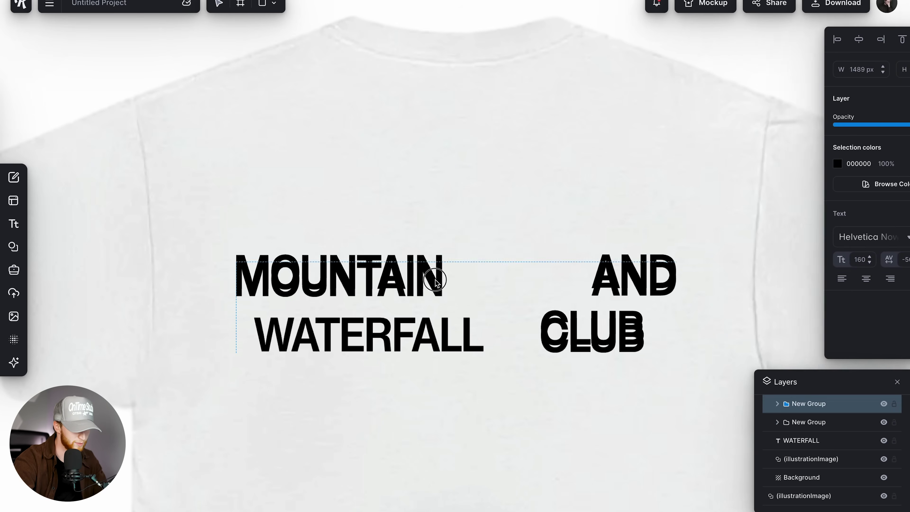
{"action": "left_click", "coordinate": [434, 277]}
{"action": "left_click_drag", "start_coordinate": [432, 280], "coordinate": [432, 233]}
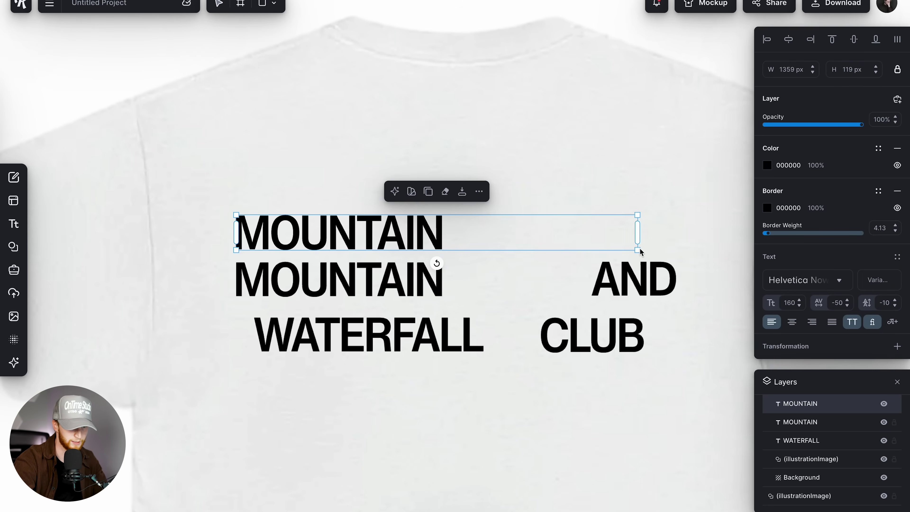
Turn the copy above MOUNTAIN into a small APPALACHIAN MOUNTAINS line at size 50
{"action": "left_click_drag", "start_coordinate": [623, 244], "coordinate": [515, 242]}
{"action": "left_click_drag", "start_coordinate": [439, 233], "coordinate": [340, 248]}
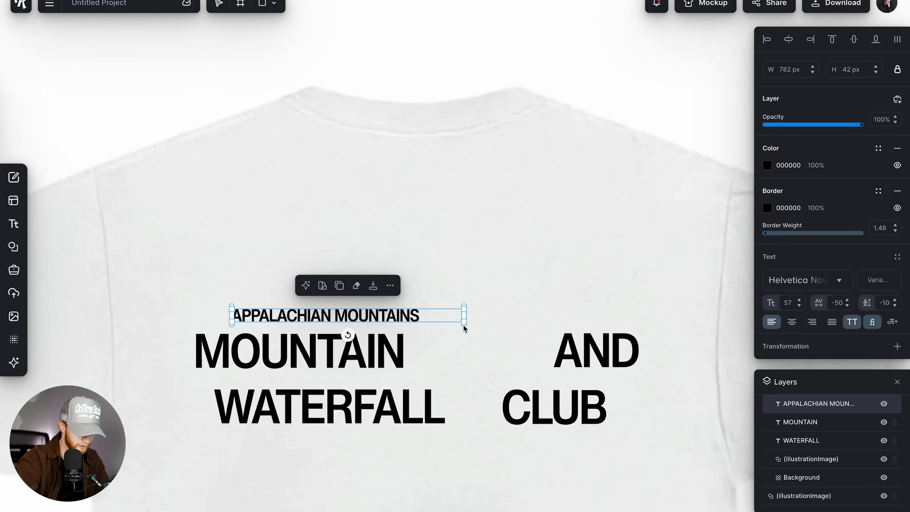
{"action": "left_click_drag", "start_coordinate": [464, 328], "coordinate": [559, 317]}
Right-align the duplicate of the APPALACHIAN MOUNTAINS line above AND and change its text to 2025
{"action": "left_click", "coordinate": [812, 322]}
{"action": "double_click", "coordinate": [610, 326]}
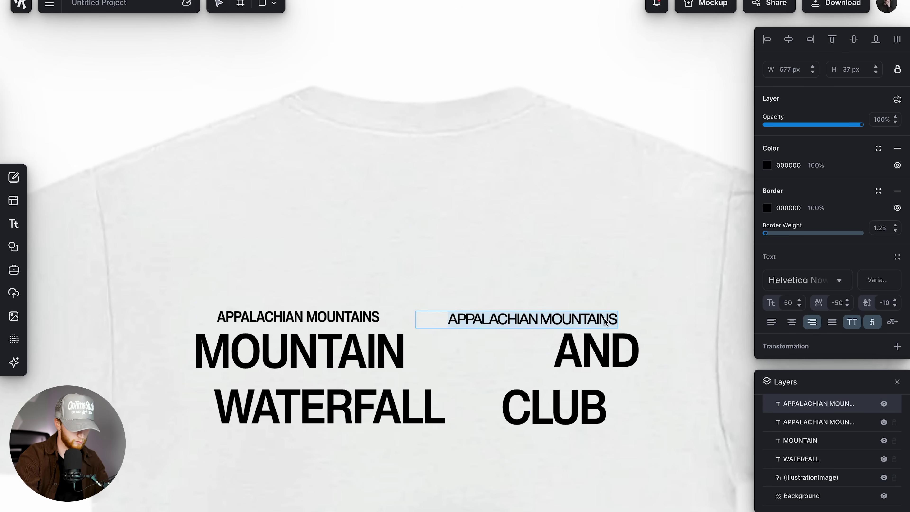
{"action": "type", "text": "2025"}
{"action": "left_click", "coordinate": [346, 393]}
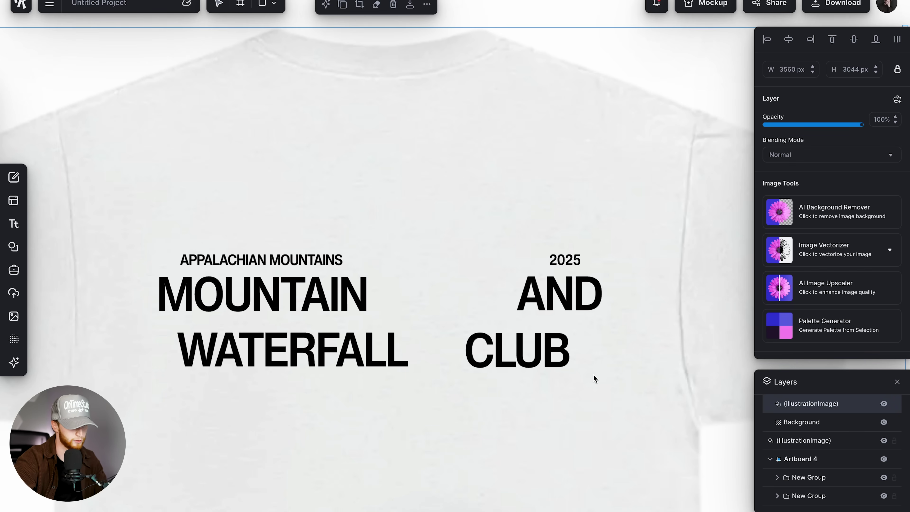
Add a new text element on Artboard 5 and set its typeface to the script font Adventurer 07
{"action": "key", "text": "t"}
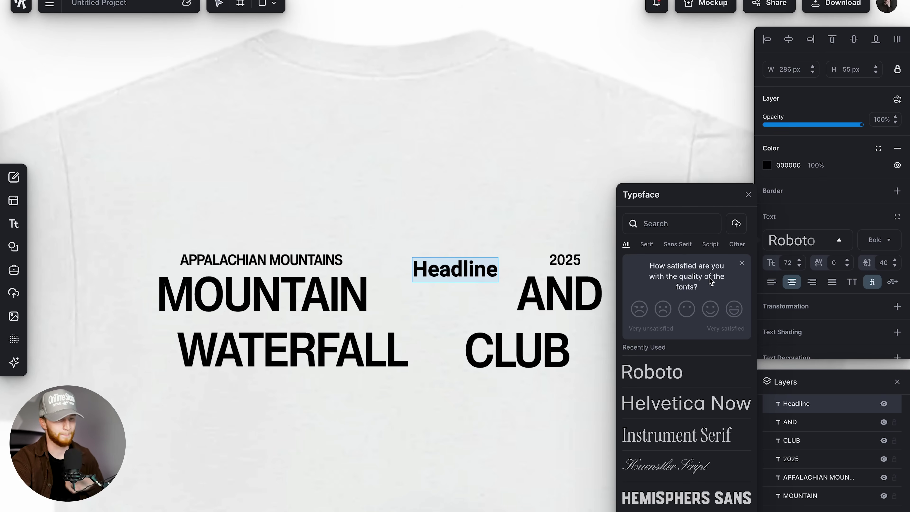
{"action": "left_click", "coordinate": [710, 244]}
{"action": "left_click", "coordinate": [671, 451]}
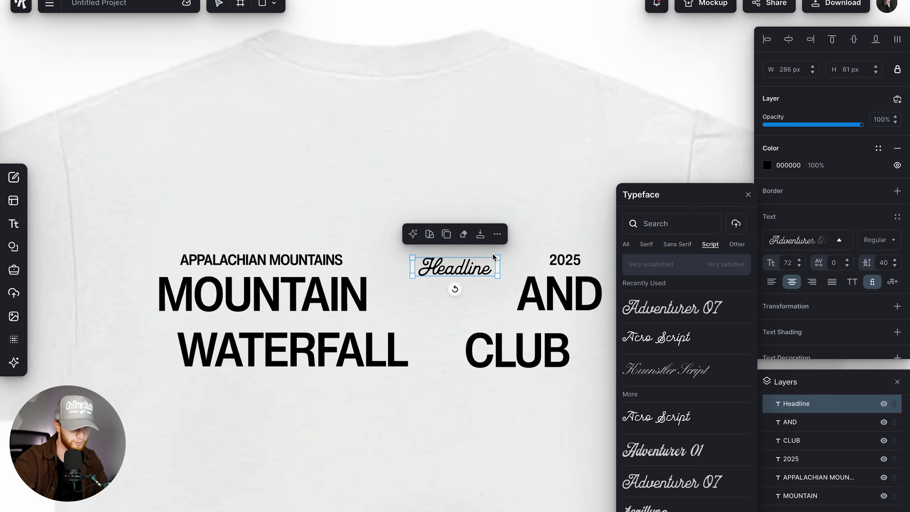
Move the script text below the headline and change it to "Take the Hike and see the Sights" at size 60
{"action": "left_click_drag", "start_coordinate": [478, 273], "coordinate": [464, 336]}
{"action": "double_click", "coordinate": [429, 392]}
{"action": "type", "text": "Take the Hike a"}
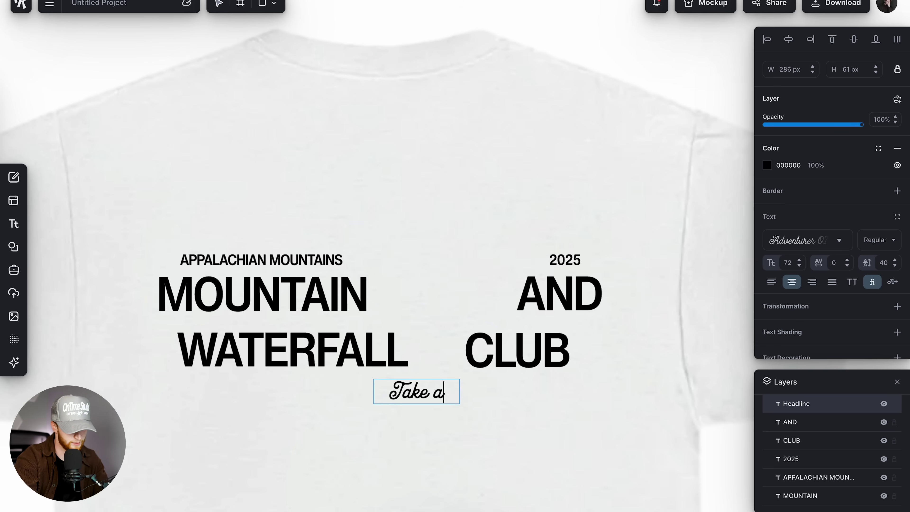
{"action": "type", "text": "nd see the Sights"}
{"action": "left_click", "coordinate": [581, 387]}
{"action": "left_click_drag", "start_coordinate": [582, 390], "coordinate": [582, 392]}
Try Kuenstler Script and Acro Script on the tagline, then restore Adventurer 07
{"action": "scroll", "coordinate": [580, 391], "scroll_direction": "down", "scroll_amount": 10}
{"action": "left_click", "coordinate": [547, 486]}
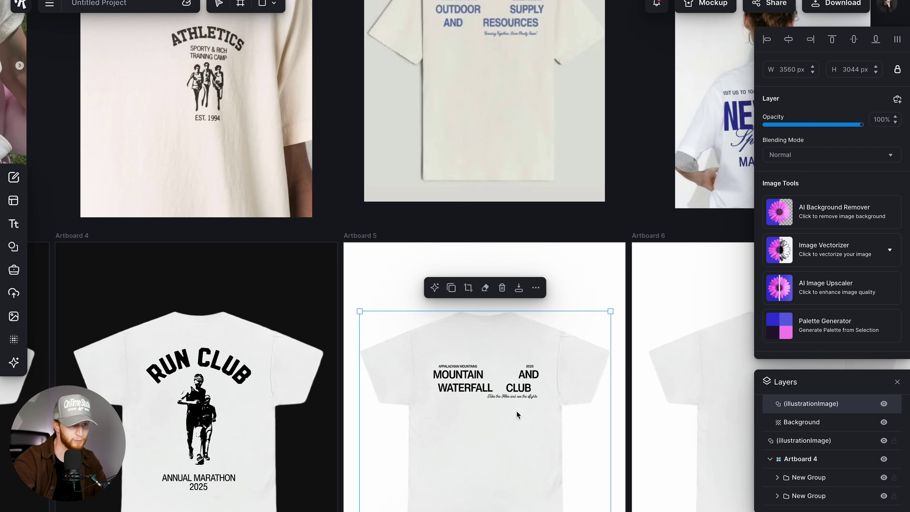
{"action": "scroll", "coordinate": [516, 410], "scroll_direction": "up", "scroll_amount": 10}
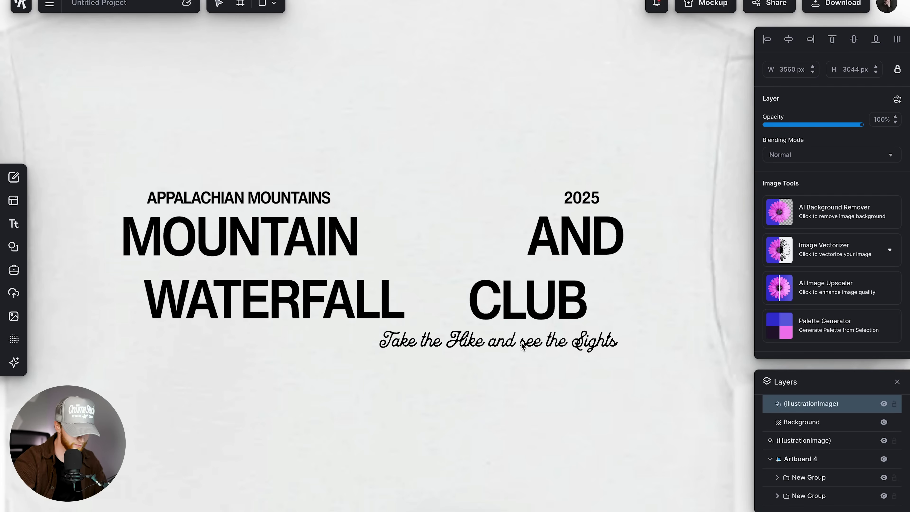
{"action": "left_click", "coordinate": [523, 342]}
{"action": "left_click", "coordinate": [800, 249]}
{"action": "left_click", "coordinate": [661, 473]}
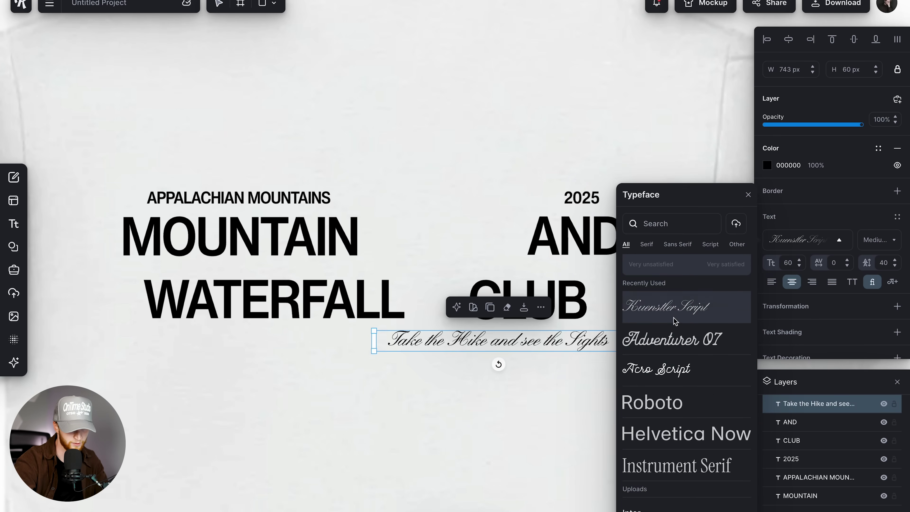
{"action": "left_click", "coordinate": [668, 370]}
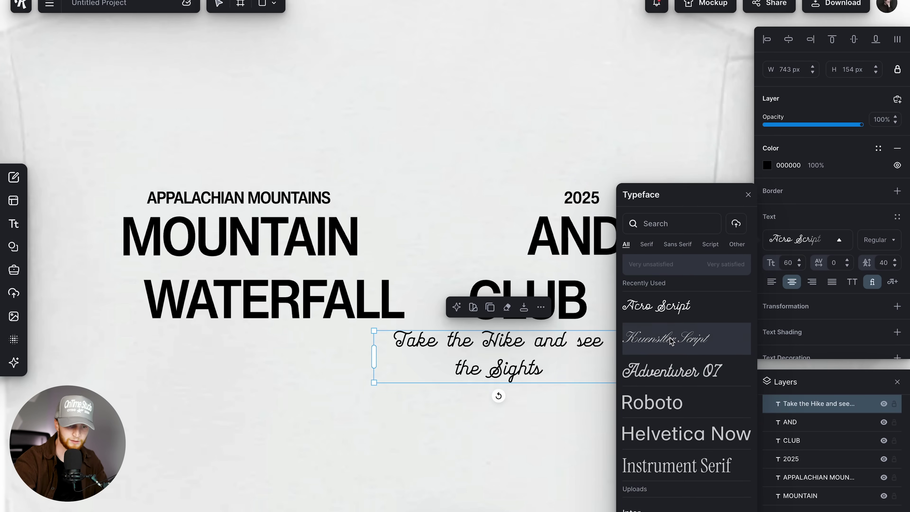
{"action": "left_click", "coordinate": [673, 371]}
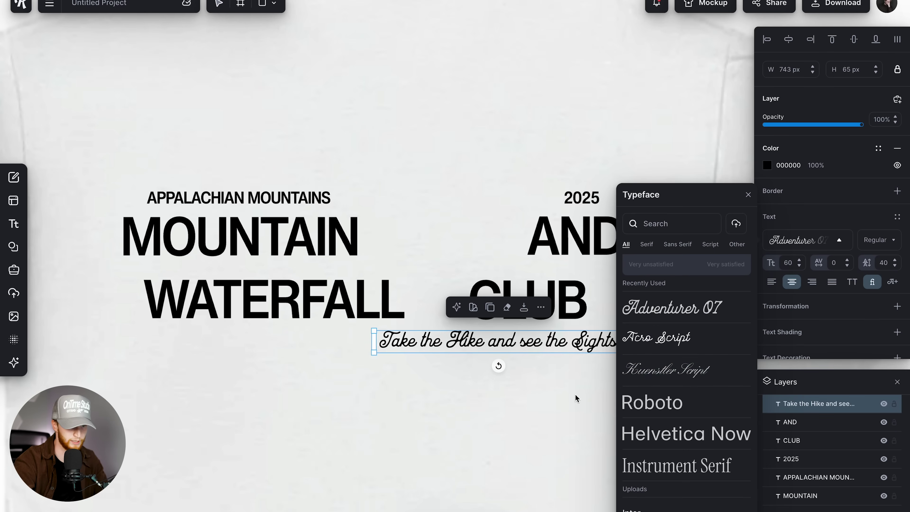
Shrink the "Take the Hike and see the Sights" tagline slightly and position it under CLUB
{"action": "left_click", "coordinate": [561, 349]}
{"action": "left_click_drag", "start_coordinate": [376, 354], "coordinate": [410, 343]}
{"action": "left_click_drag", "start_coordinate": [499, 340], "coordinate": [499, 342]}
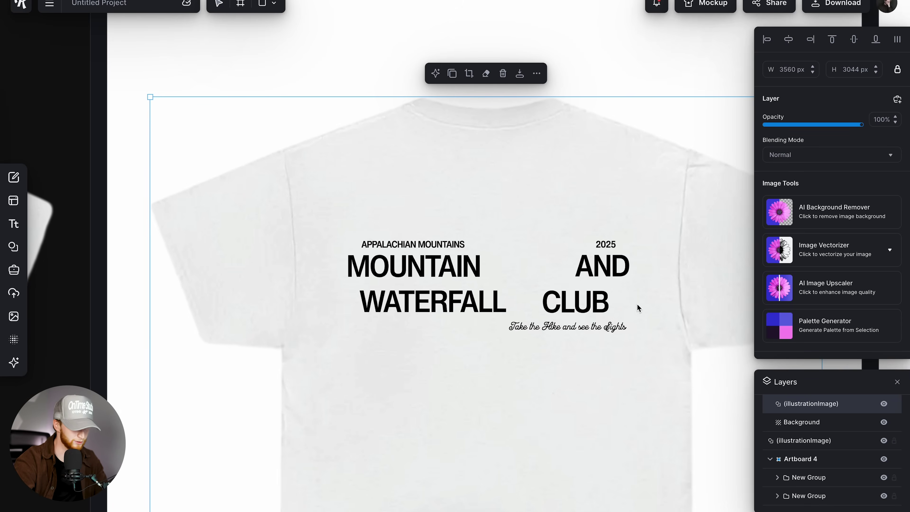
Change Artboard 5's background from white to the near-black document color
{"action": "scroll", "coordinate": [615, 322], "scroll_direction": "down", "scroll_amount": 4}
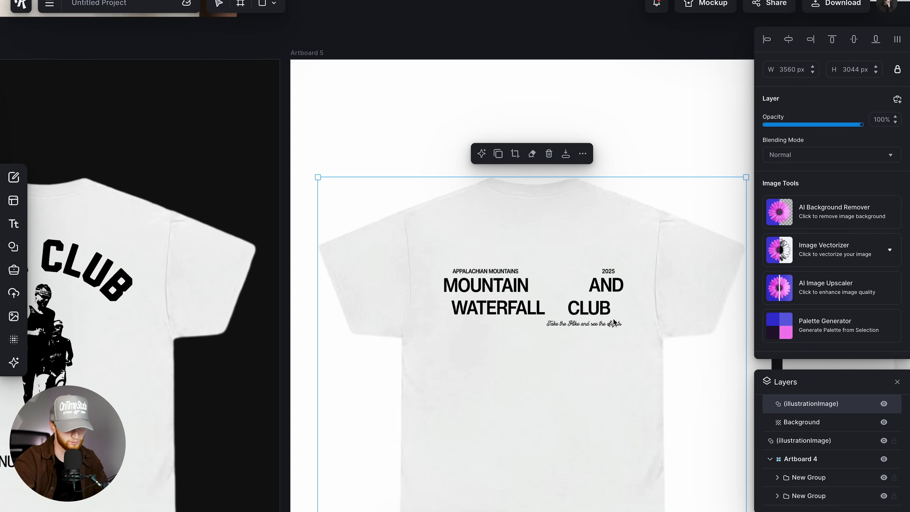
{"action": "scroll", "coordinate": [544, 289], "scroll_direction": "down", "scroll_amount": 6}
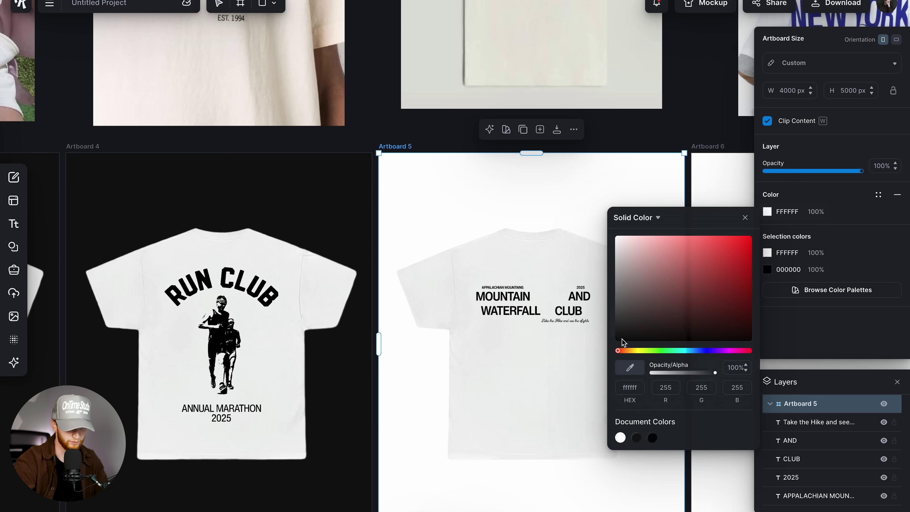
{"action": "left_click", "coordinate": [637, 438]}
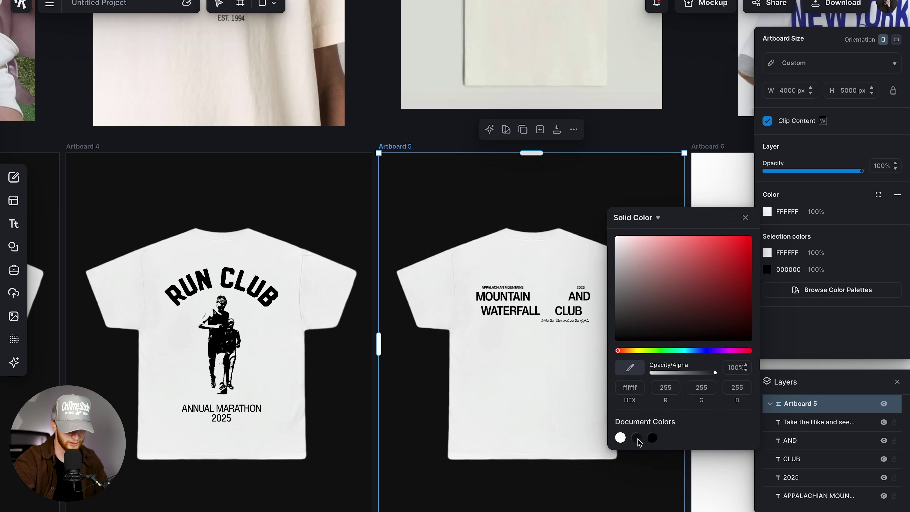
Apply the dark document color 0F0F0F to Artboard 5's background
{"action": "left_click", "coordinate": [641, 439]}
{"action": "left_click", "coordinate": [605, 227]}
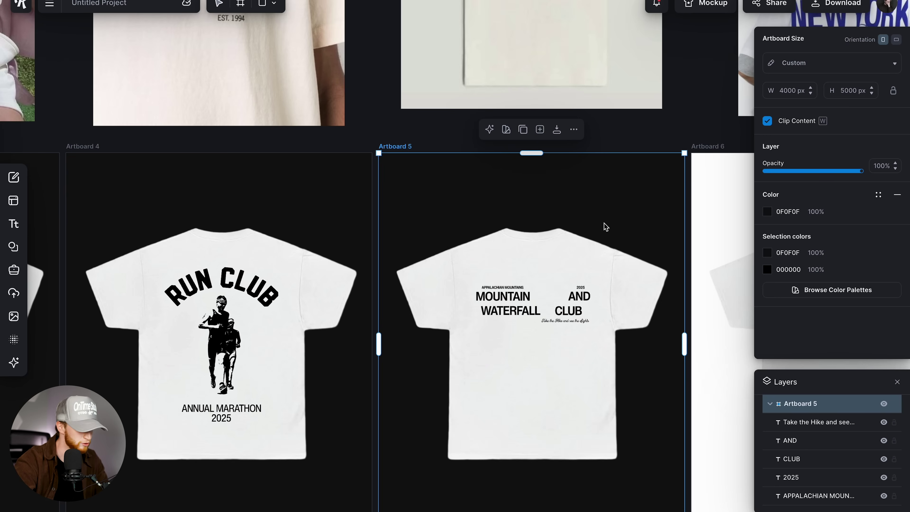
Set the new headline text on Artboard 6 in the Bebas Neue typeface
{"action": "scroll", "coordinate": [366, 243], "scroll_direction": "right", "scroll_amount": 5}
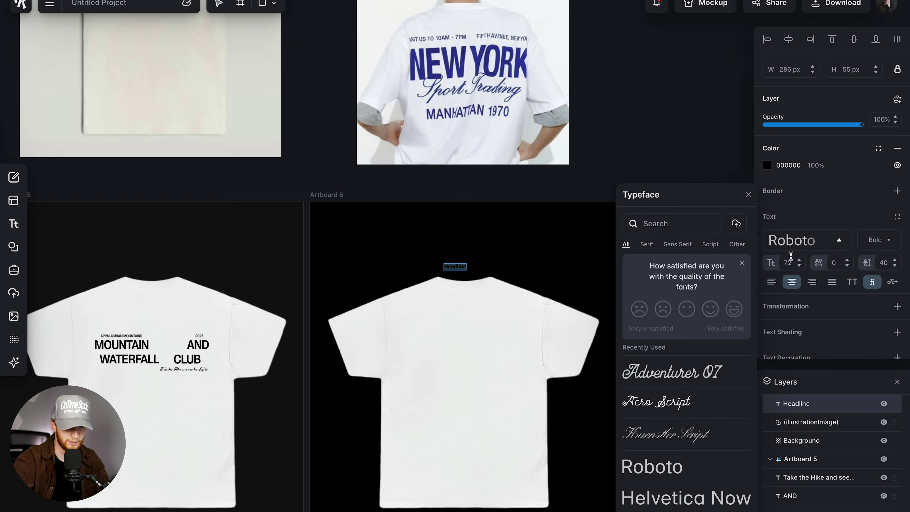
{"action": "left_click", "coordinate": [687, 226]}
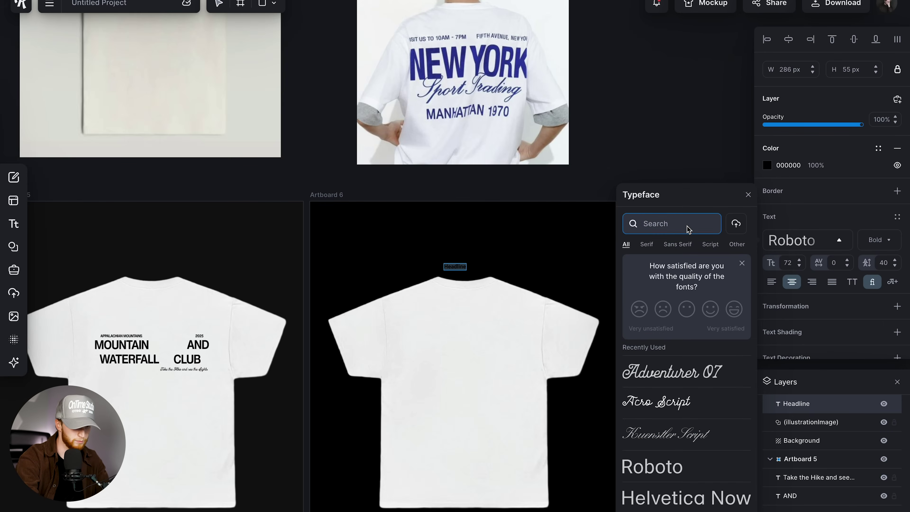
{"action": "type", "text": "bebas"}
{"action": "left_click", "coordinate": [666, 371]}
Place the headline on the shirt's back at about size 561 and change its text to "NEW CLUB"
{"action": "left_click", "coordinate": [454, 267]}
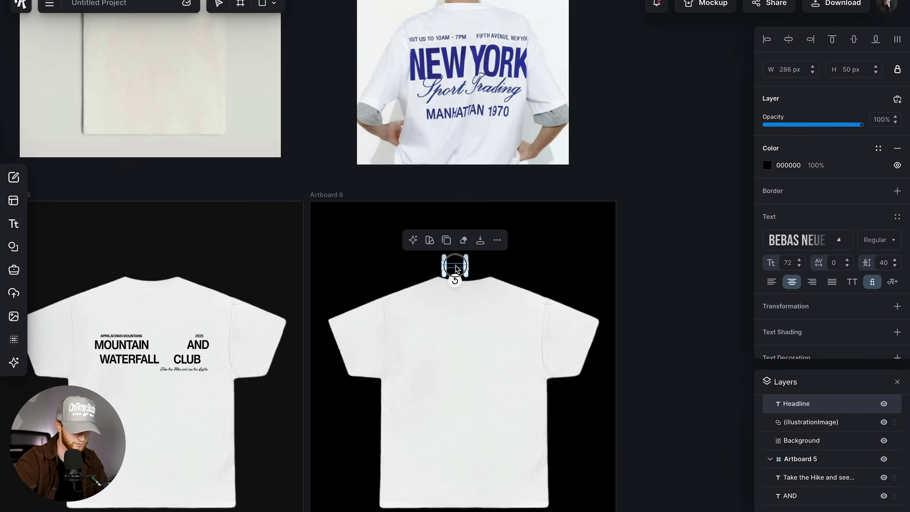
{"action": "double_click", "coordinate": [481, 375]}
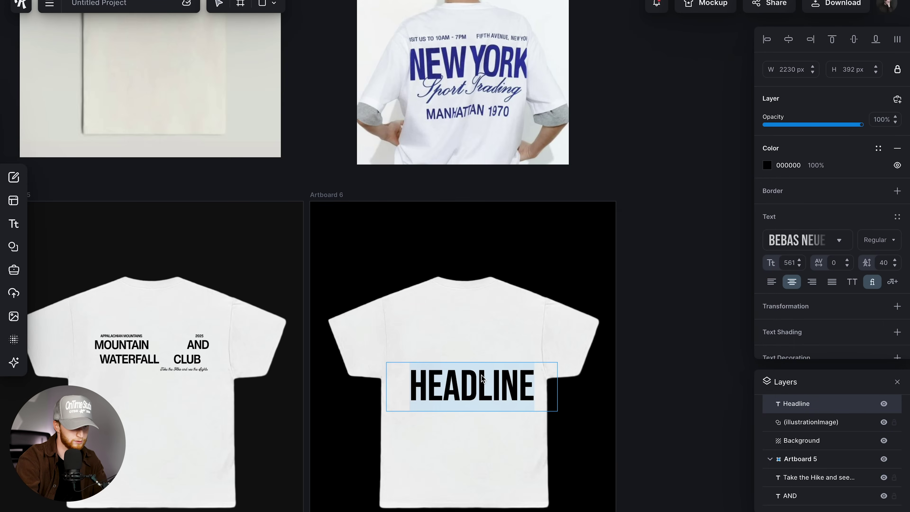
{"action": "type", "text": "NEW CLUB"}
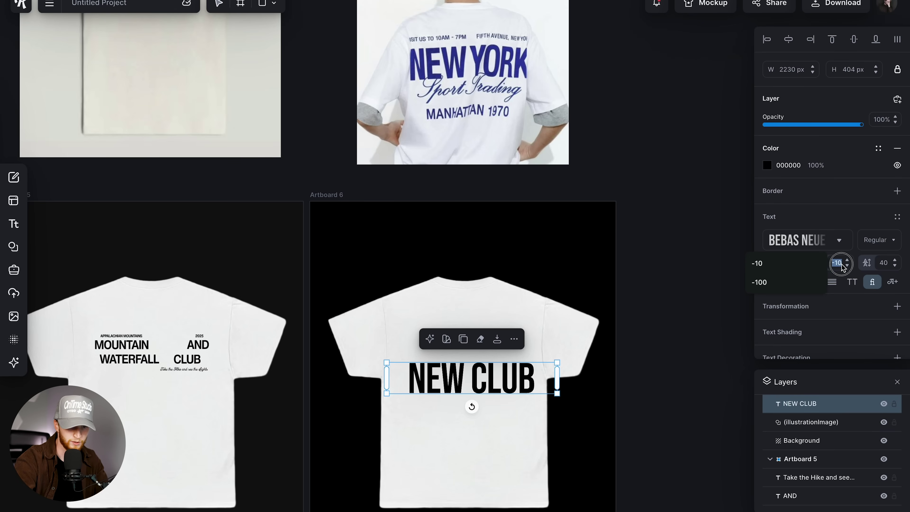
Tighten NEW CLUB's letter spacing to -26 and enlarge it to about size 642 across the shirt's upper back
{"action": "type", "text": "-20"}
{"action": "key", "text": "Return"}
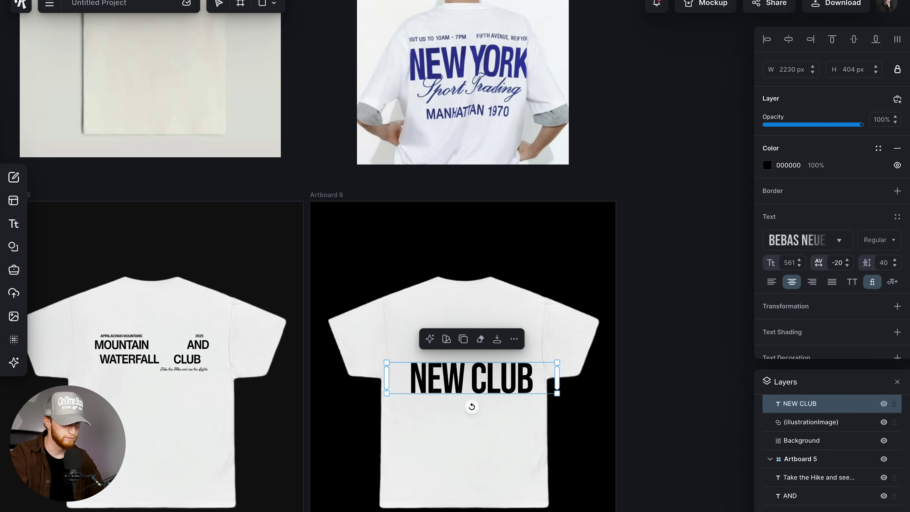
{"action": "mouse_move", "coordinate": [557, 393]}
{"action": "left_mouse_down"}
{"action": "mouse_move", "coordinate": [565, 404]}
{"action": "mouse_move", "coordinate": [564, 392]}
{"action": "left_mouse_up"}
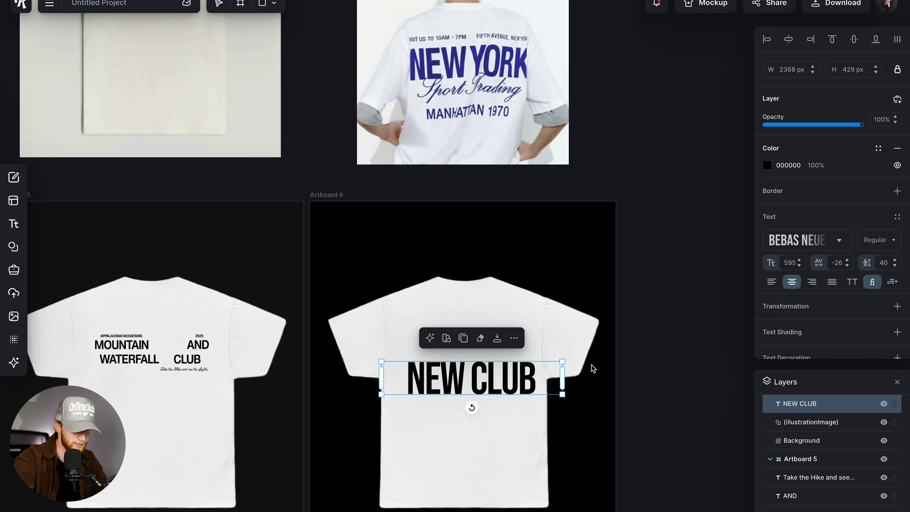
{"action": "left_click_drag", "start_coordinate": [564, 393], "coordinate": [521, 363]}
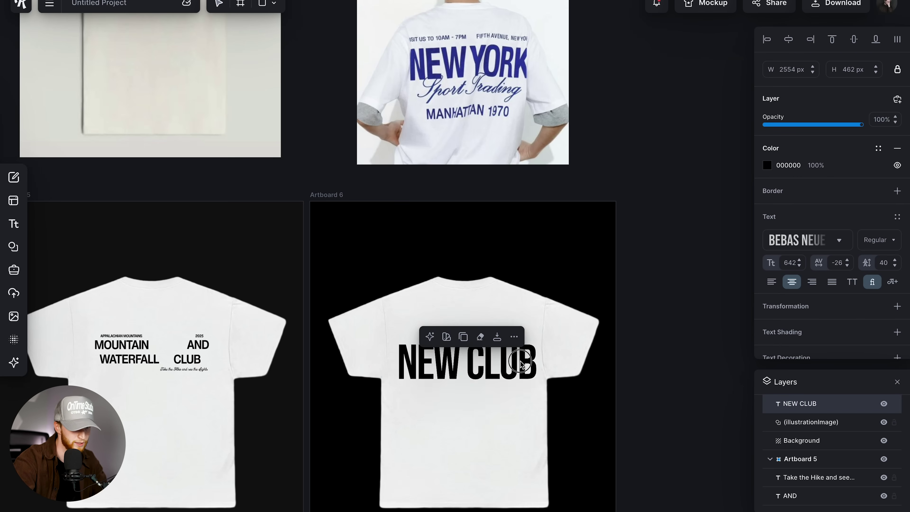
{"action": "left_click_drag", "start_coordinate": [520, 361], "coordinate": [517, 353]}
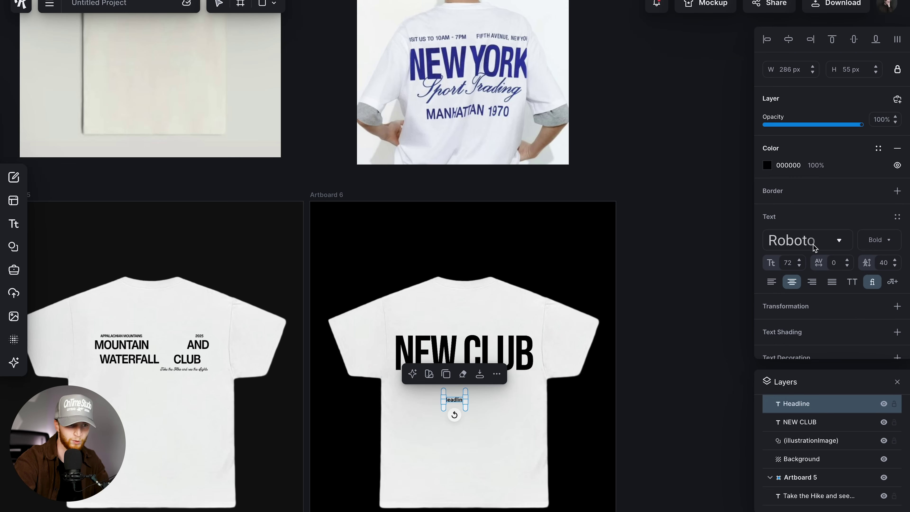
Set the second headline below NEW CLUB in Kuenstler Script, enlarge it to about size 427, and change it to "New Member"
{"action": "left_click", "coordinate": [813, 248]}
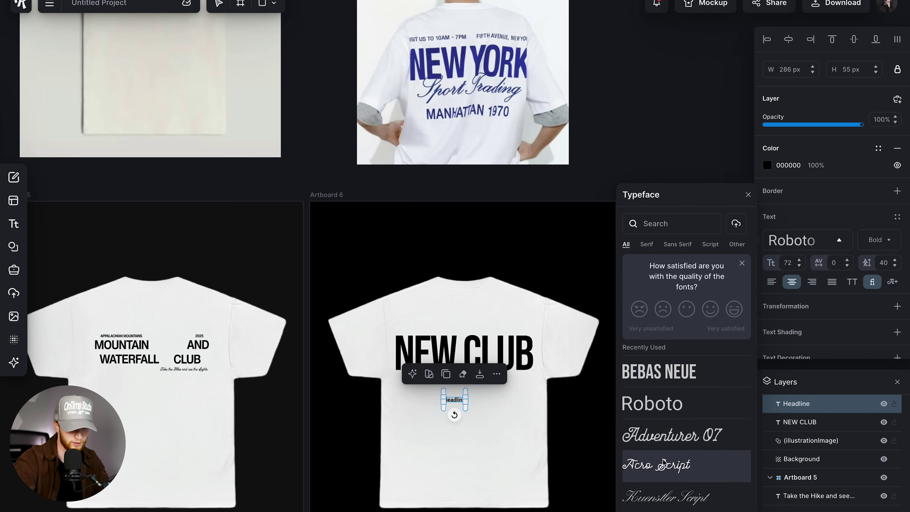
{"action": "left_click", "coordinate": [663, 494]}
{"action": "left_click_drag", "start_coordinate": [465, 406], "coordinate": [490, 409]}
{"action": "double_click", "coordinate": [483, 404]}
{"action": "type", "text": "New Member"}
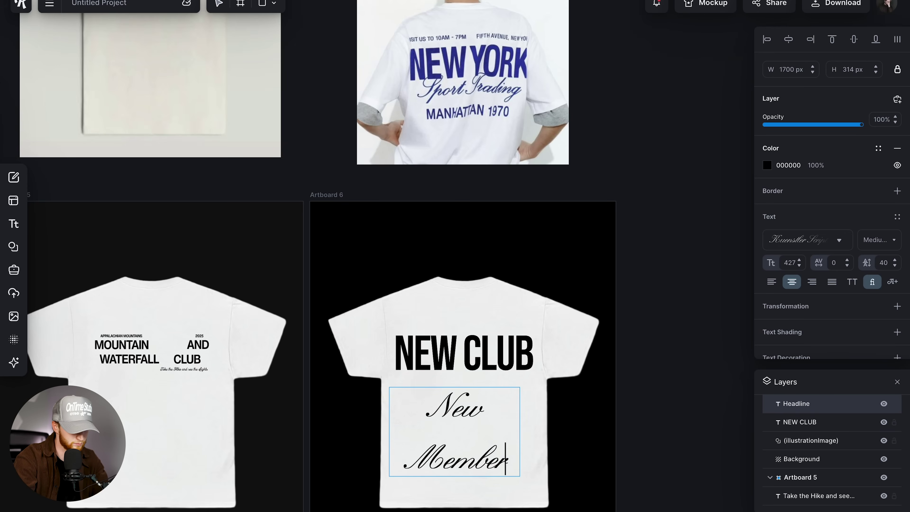
Fit "New Member" on one line at about size 329, slightly overlapping the lower edge of NEW CLUB
{"action": "key", "text": "Escape"}
{"action": "left_click_drag", "start_coordinate": [518, 421], "coordinate": [518, 422]}
{"action": "left_click_drag", "start_coordinate": [518, 422], "coordinate": [538, 422]}
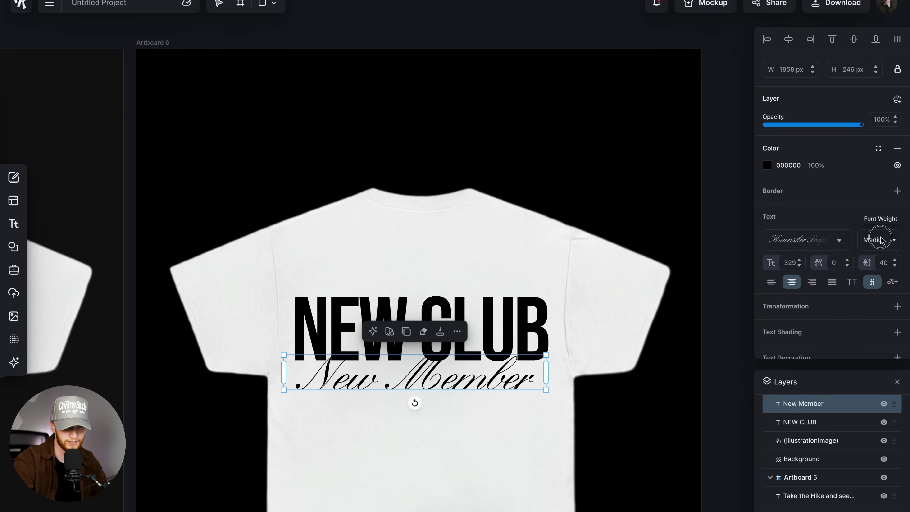
Thicken the "New Member" script with text shading in black 000000, offset 0 and outline width 3
{"action": "left_click", "coordinate": [817, 336]}
{"action": "left_click", "coordinate": [848, 226]}
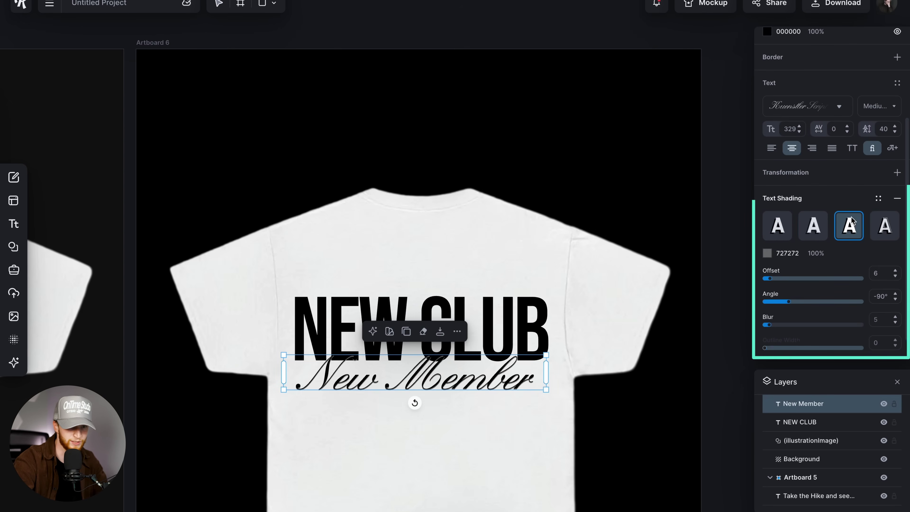
{"action": "left_click", "coordinate": [766, 253]}
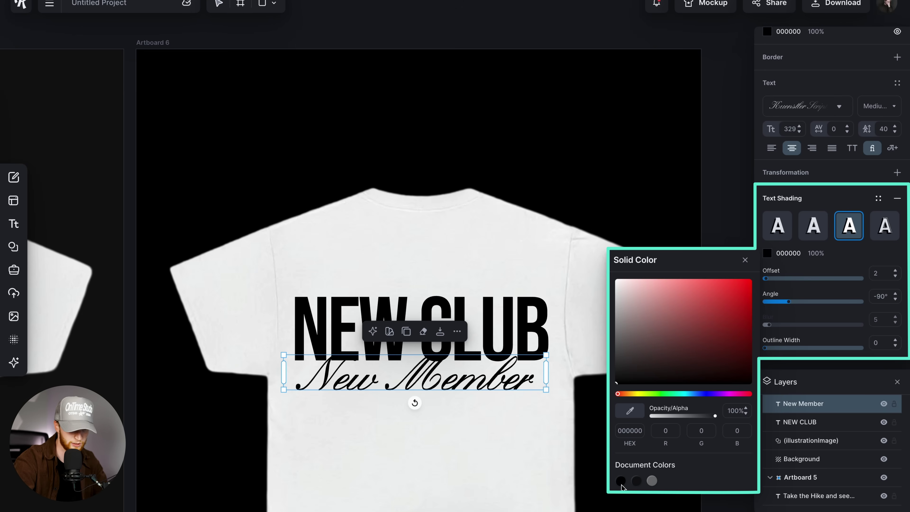
{"action": "left_click", "coordinate": [744, 259]}
{"action": "left_click_drag", "start_coordinate": [765, 279], "coordinate": [755, 283]}
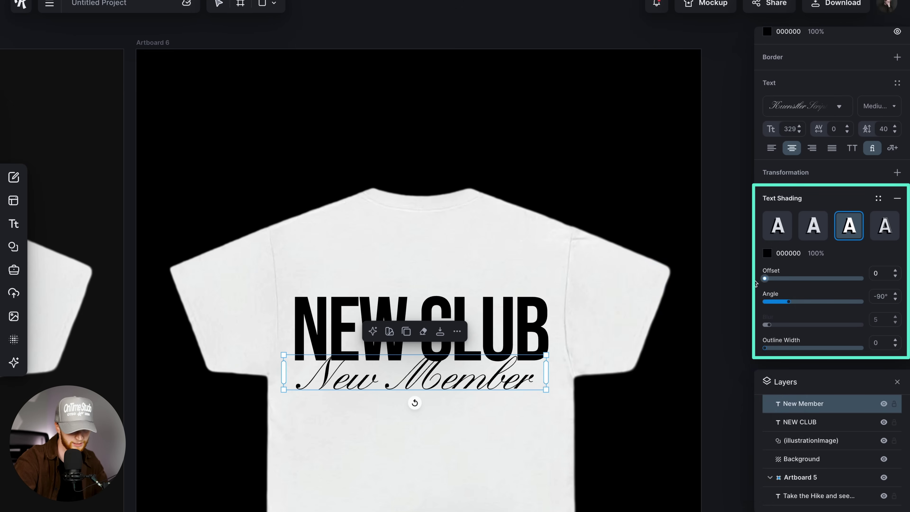
{"action": "left_click_drag", "start_coordinate": [765, 349], "coordinate": [767, 349]}
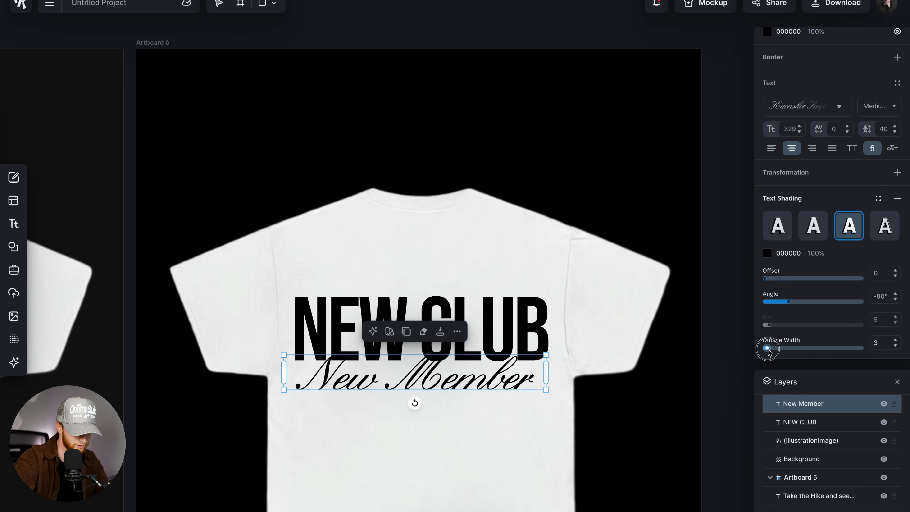
{"action": "left_click", "coordinate": [580, 302]}
Copy the small 2025 text from Artboard 5 to just above NEW CLUB and enlarge it to about size 89
{"action": "scroll", "coordinate": [580, 306], "scroll_direction": "down", "scroll_amount": 5}
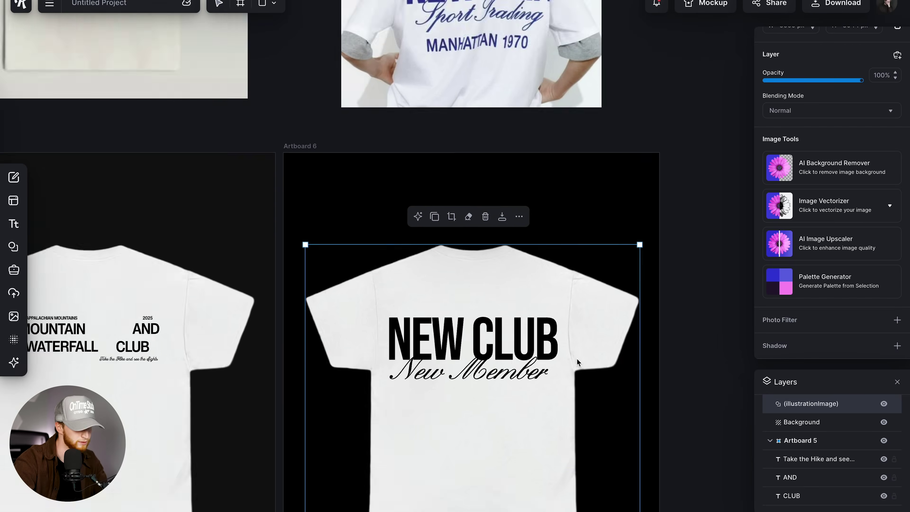
{"action": "left_click", "coordinate": [99, 303]}
{"action": "left_click", "coordinate": [116, 274]}
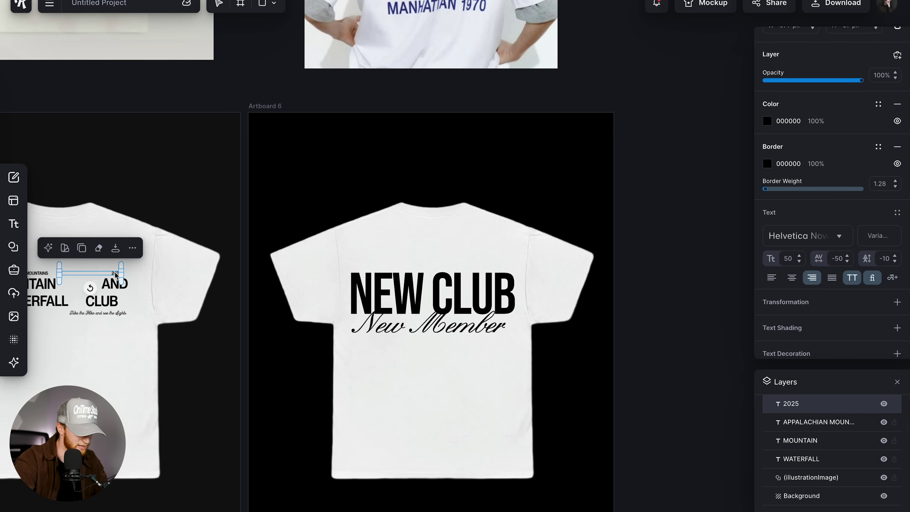
{"action": "left_click_drag", "start_coordinate": [115, 274], "coordinate": [344, 267]}
{"action": "left_click", "coordinate": [445, 260]}
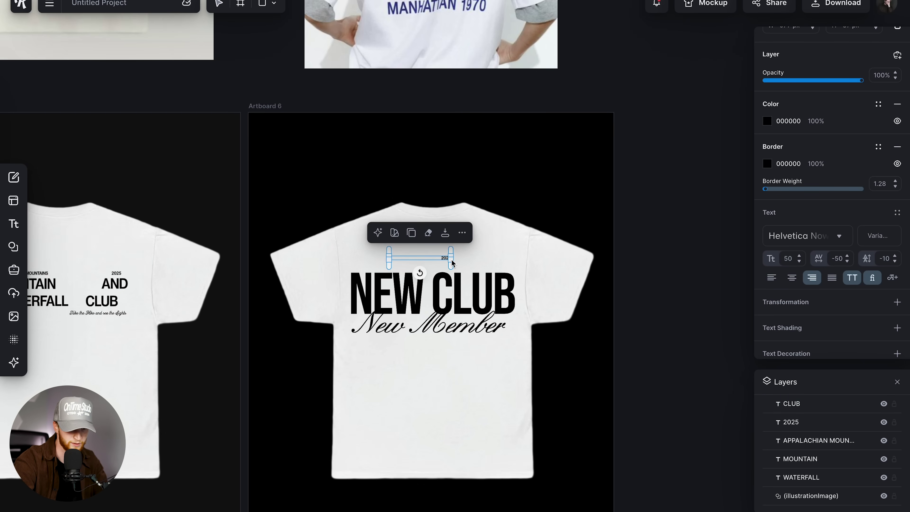
{"action": "left_click_drag", "start_coordinate": [452, 262], "coordinate": [493, 264]}
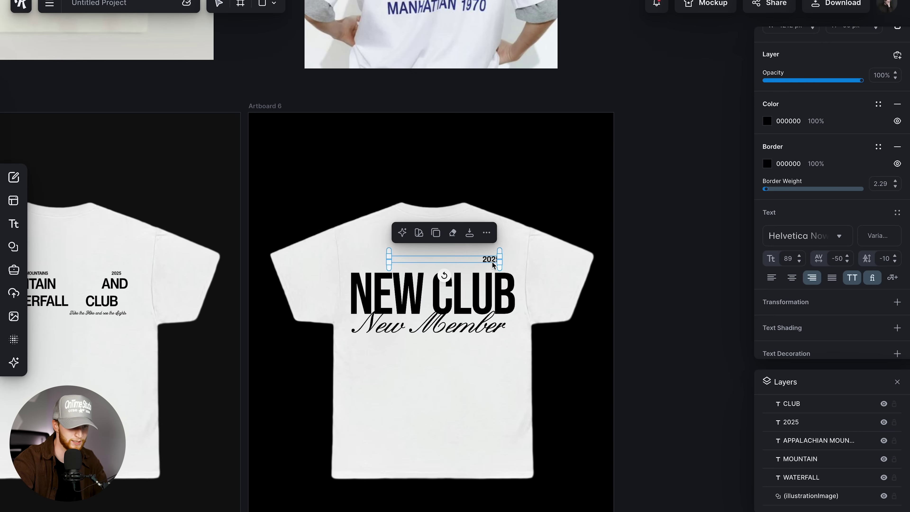
{"action": "left_click", "coordinate": [490, 265]}
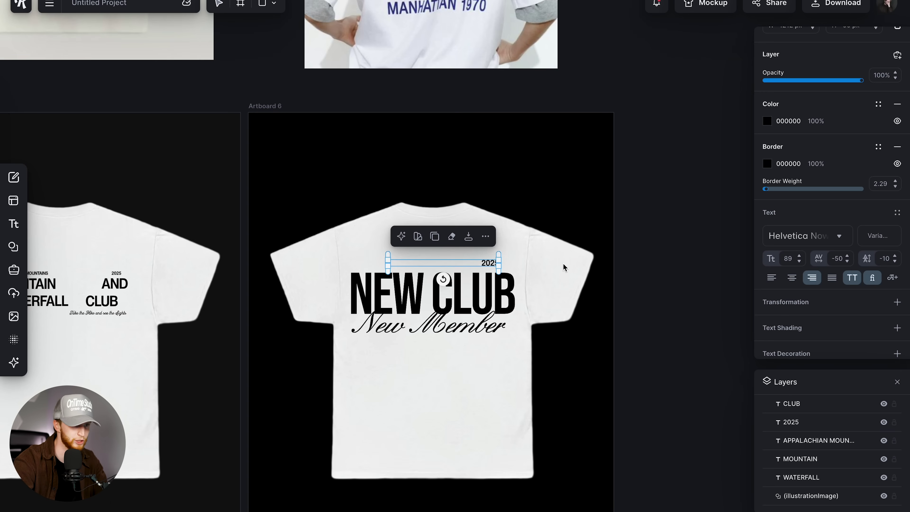
Change the copied 2025 text to "KITTL DESIGN" and left-align it
{"action": "scroll", "coordinate": [563, 264], "scroll_direction": "up", "scroll_amount": 2}
{"action": "double_click", "coordinate": [443, 263]}
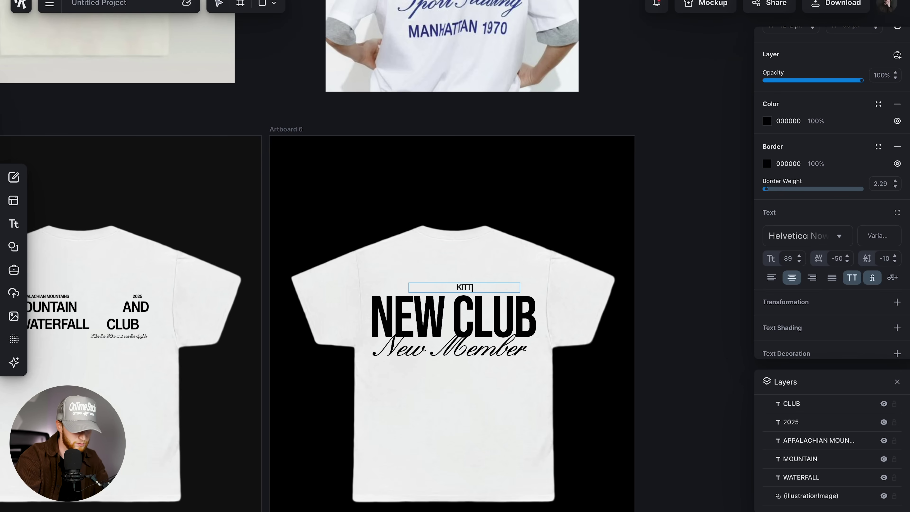
{"action": "left_click", "coordinate": [772, 277]}
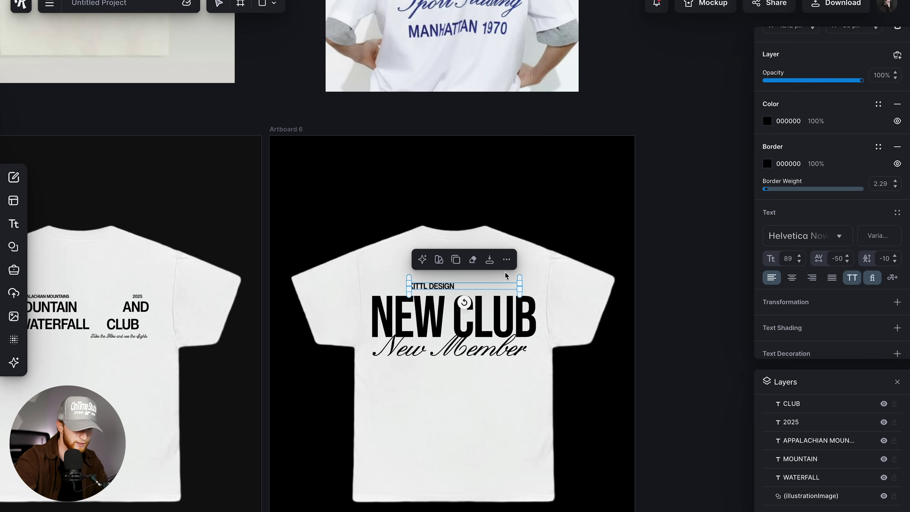
Duplicate the KITTL DESIGN line, right-align the copy, and place it above the end of NEW CLUB
{"action": "key", "text": "ctrl+d"}
{"action": "key", "text": "ctrl+shift+r"}
{"action": "left_click_drag", "start_coordinate": [448, 288], "coordinate": [512, 285]}
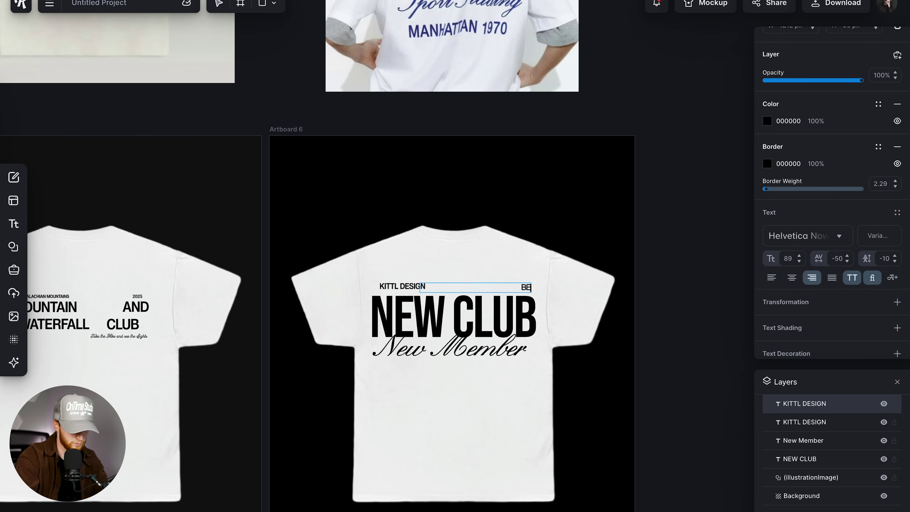